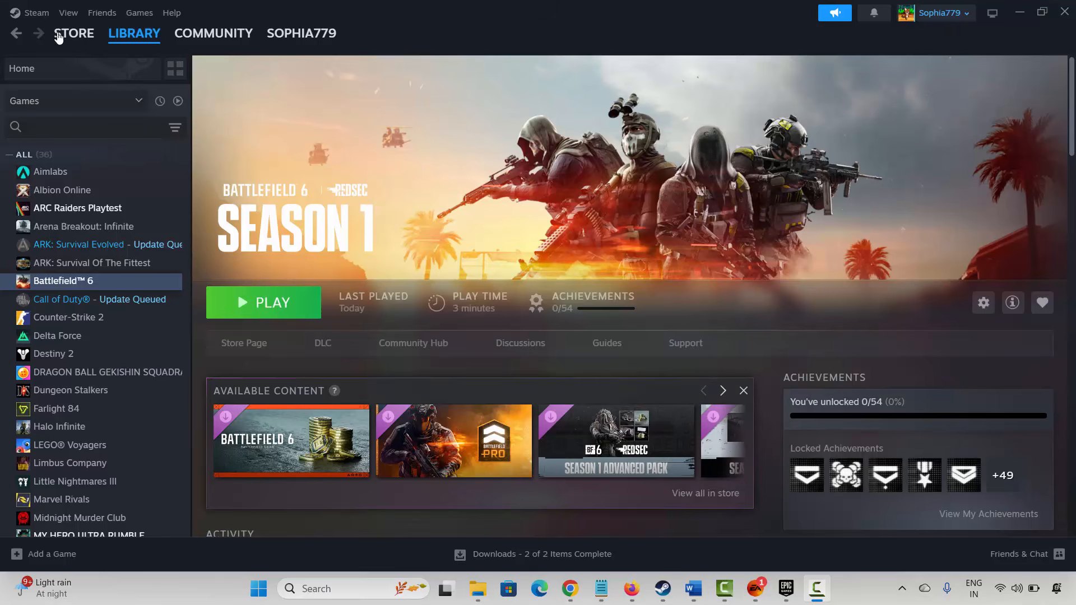
Look at the Steam menu and the Windows power options for restarting, and dismiss them without restarting
left_click(34, 13)
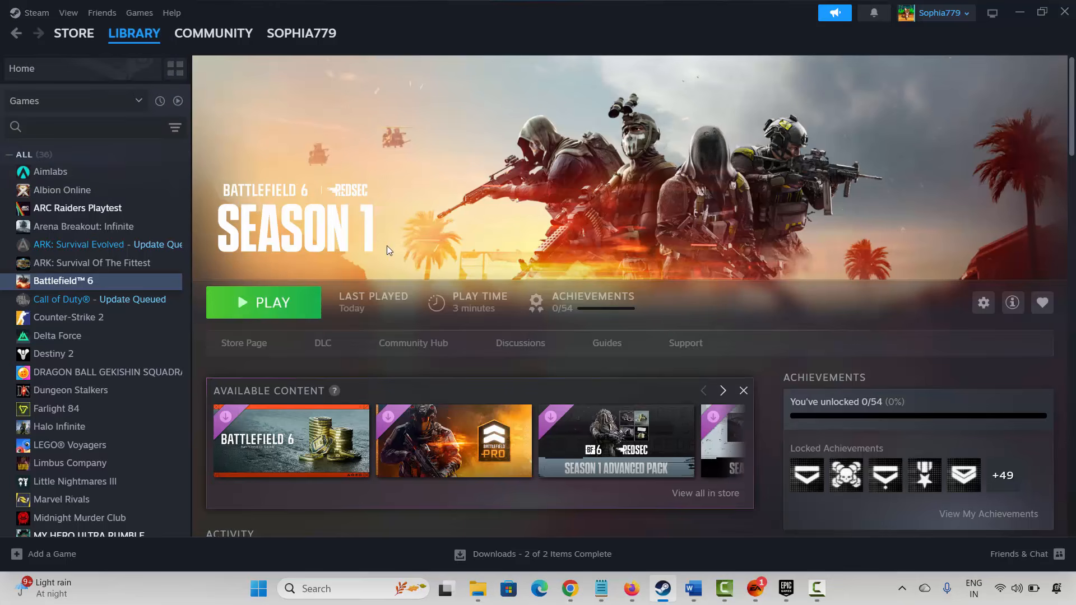
left_click(259, 589)
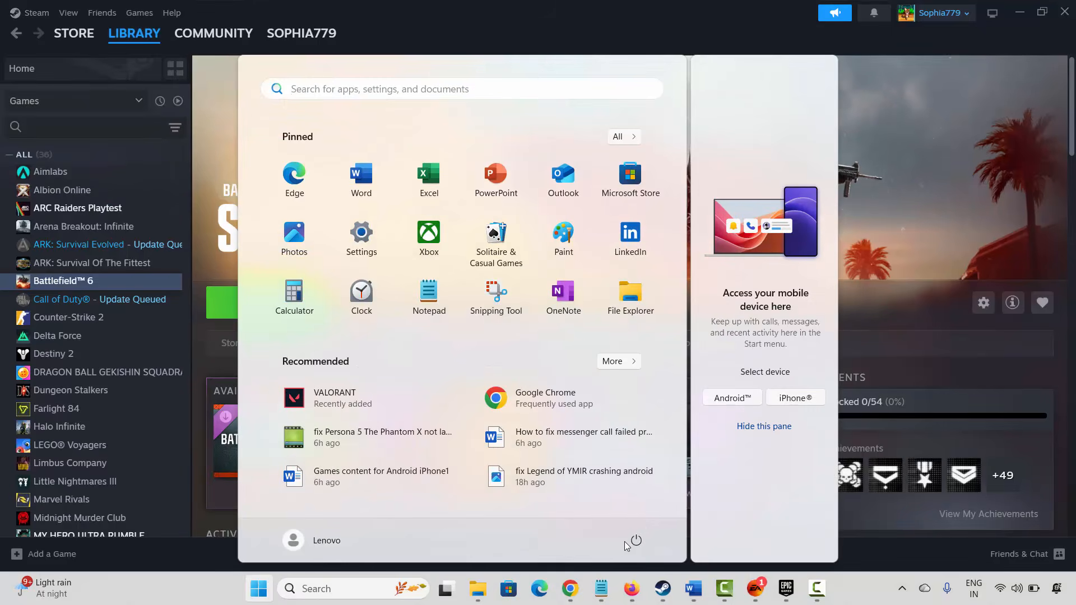
left_click(630, 544)
left_click(733, 512)
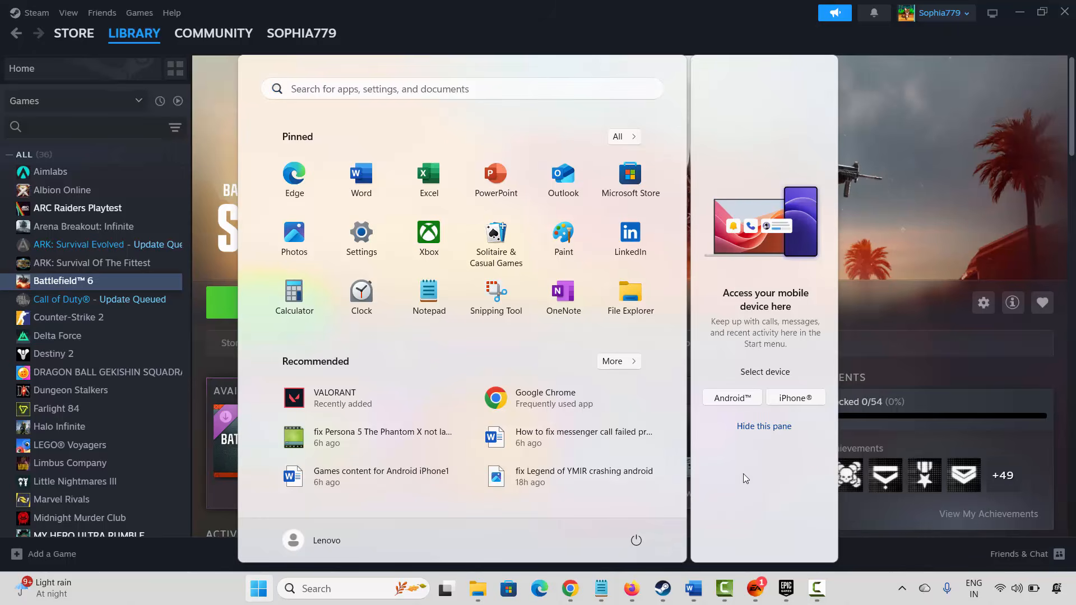
left_click(908, 346)
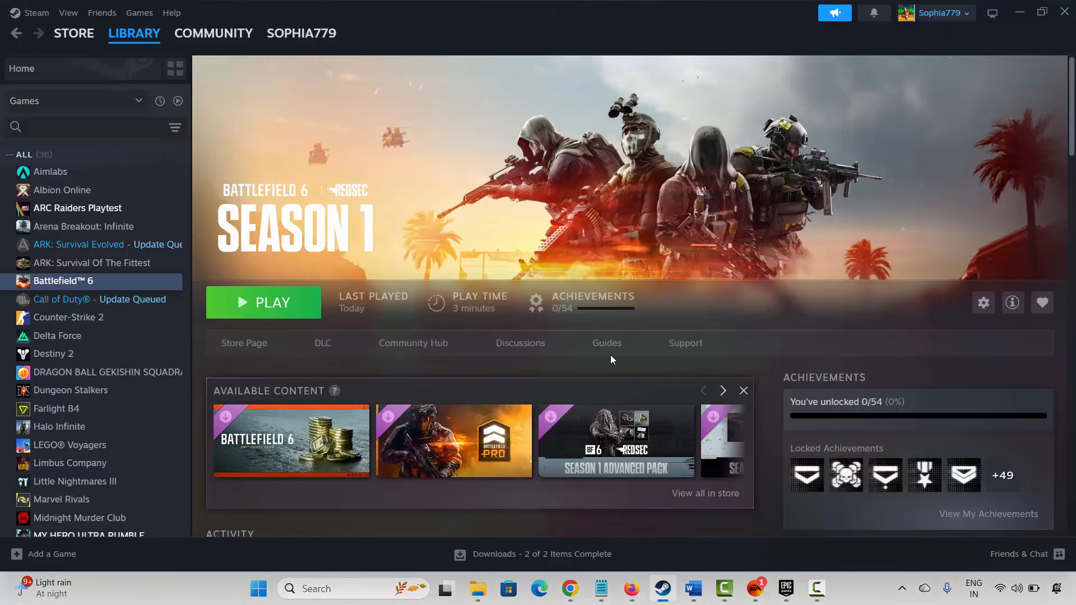
Switch to the Word troubleshooting document and review the Steam instructions under Method 2: Modify Launch Options
mouse_move(701, 591)
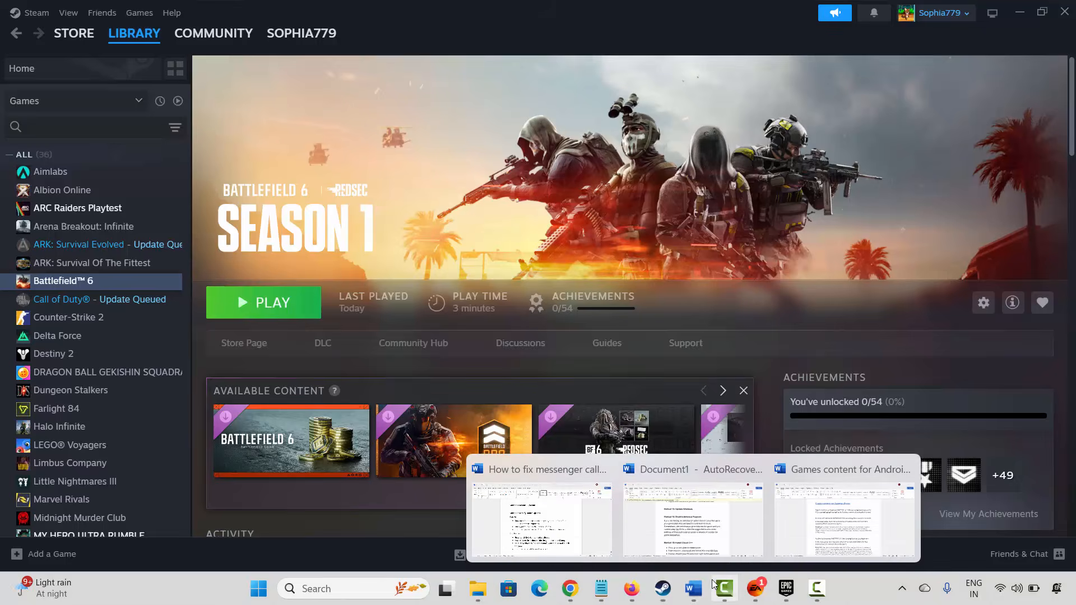
left_click(507, 494)
left_click(267, 240)
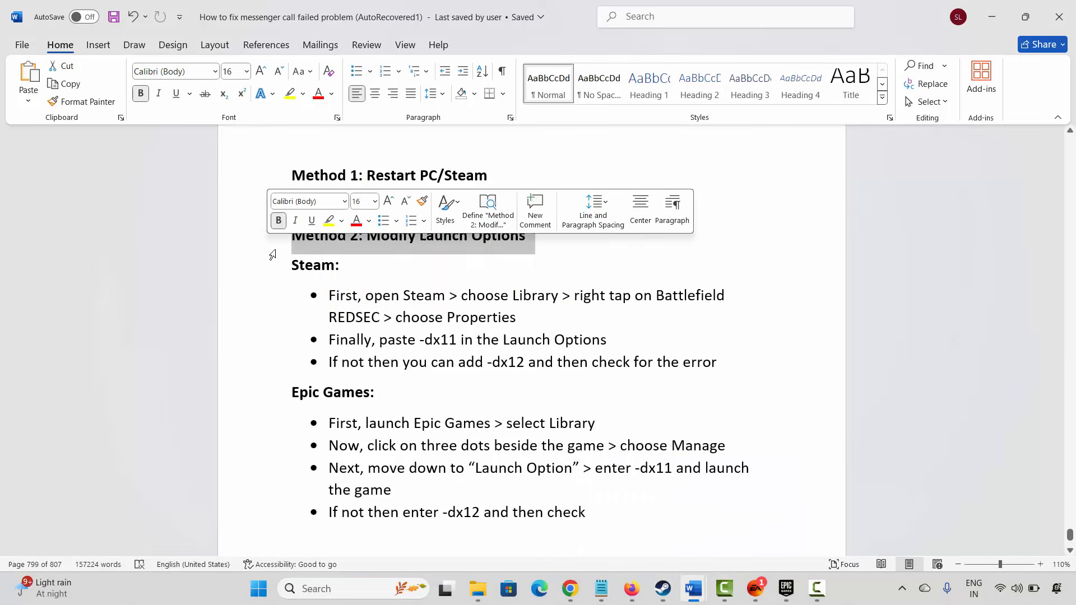
left_click(562, 361)
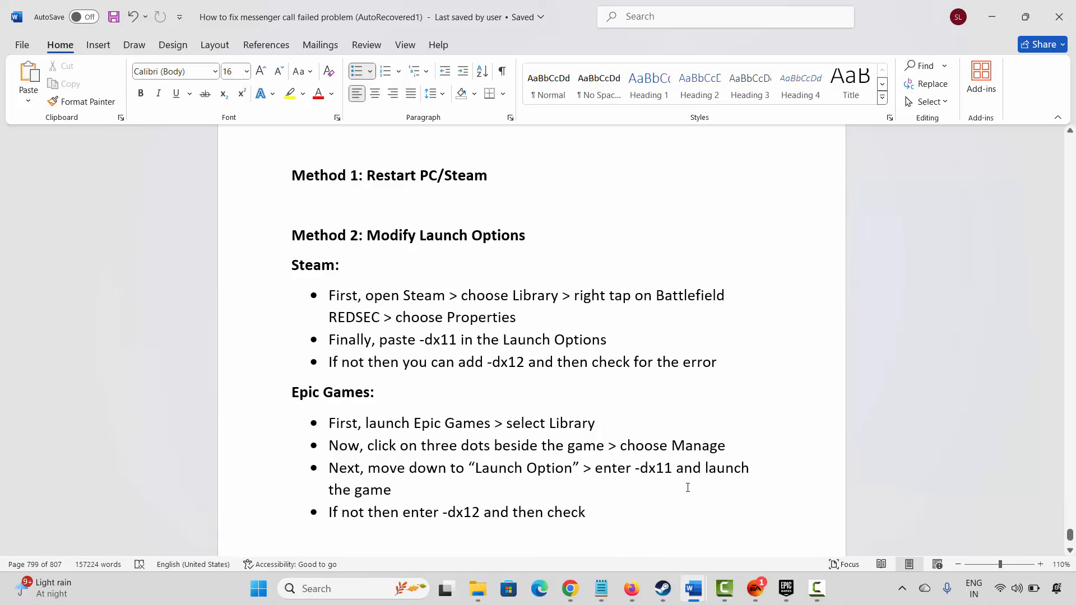
In Steam, enter -dx11 as the launch option in the Battlefield 6 properties, change it to -dx12, and close the properties
left_click(663, 588)
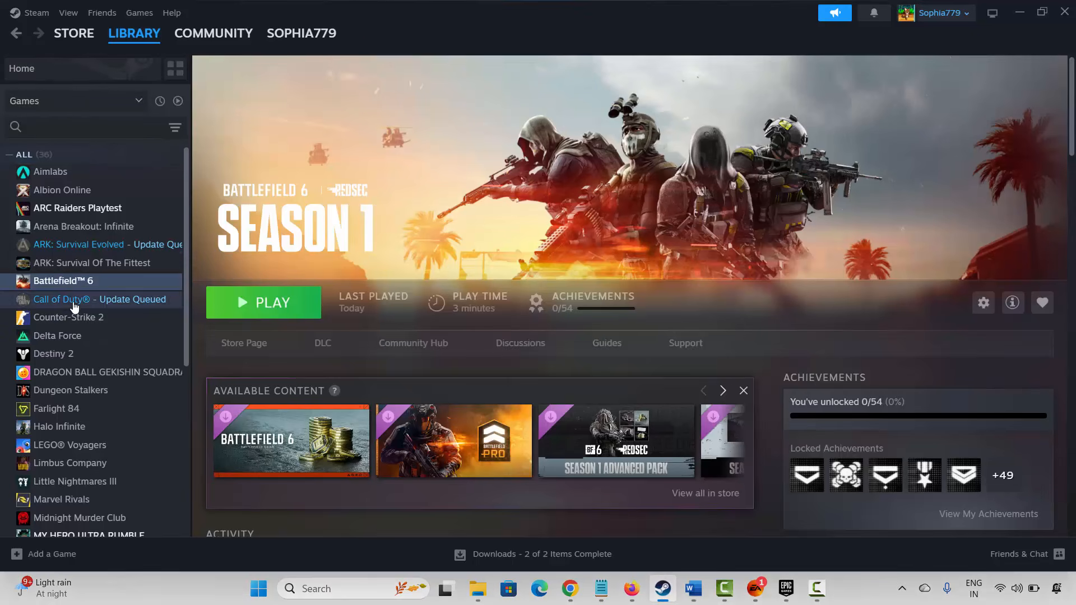
right_click(70, 282)
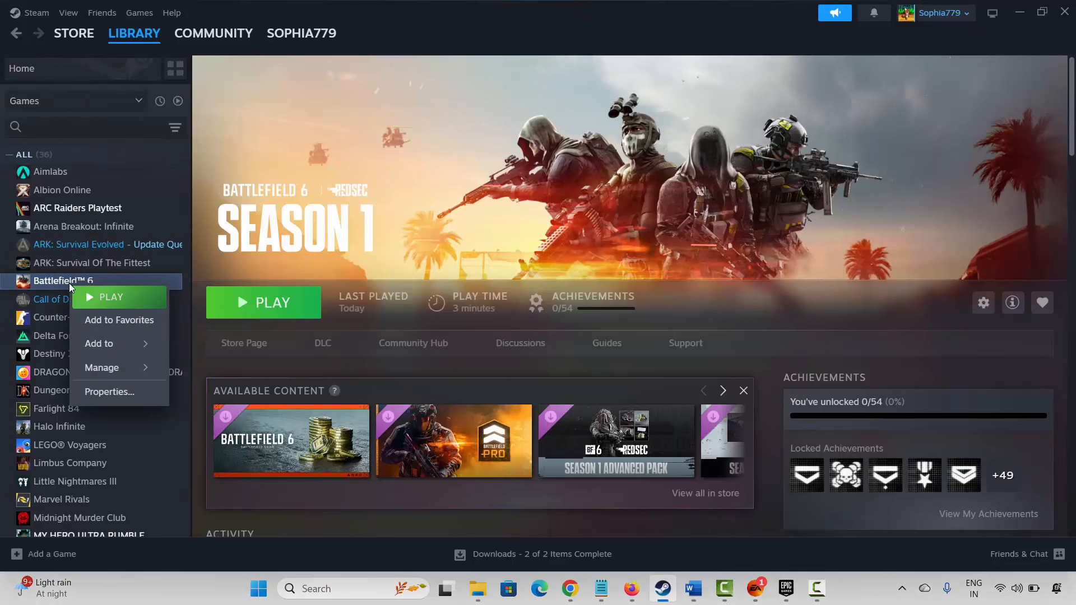
left_click(124, 394)
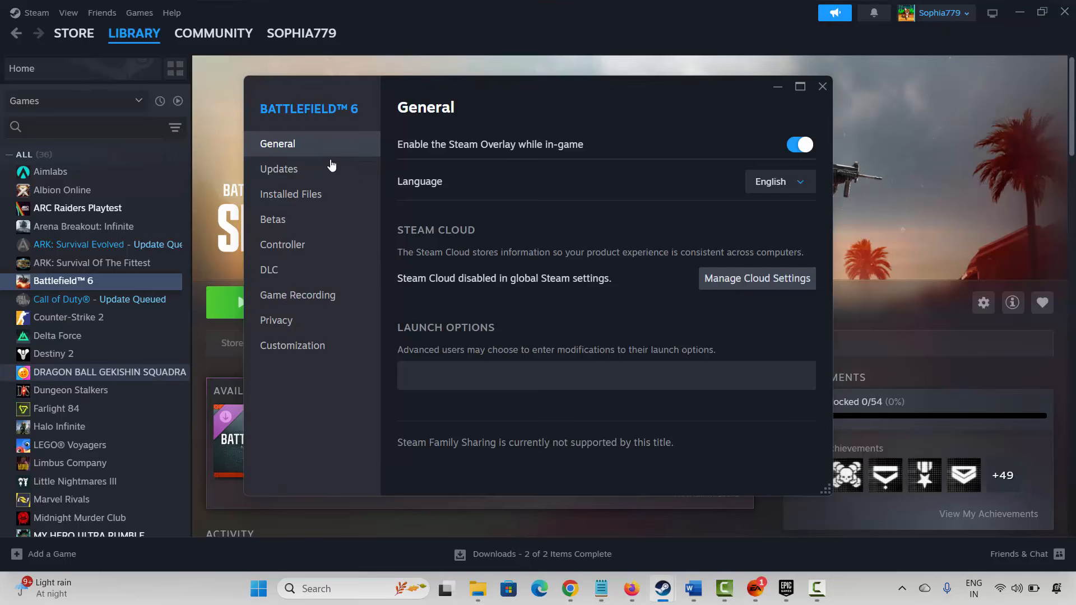
left_click(431, 378)
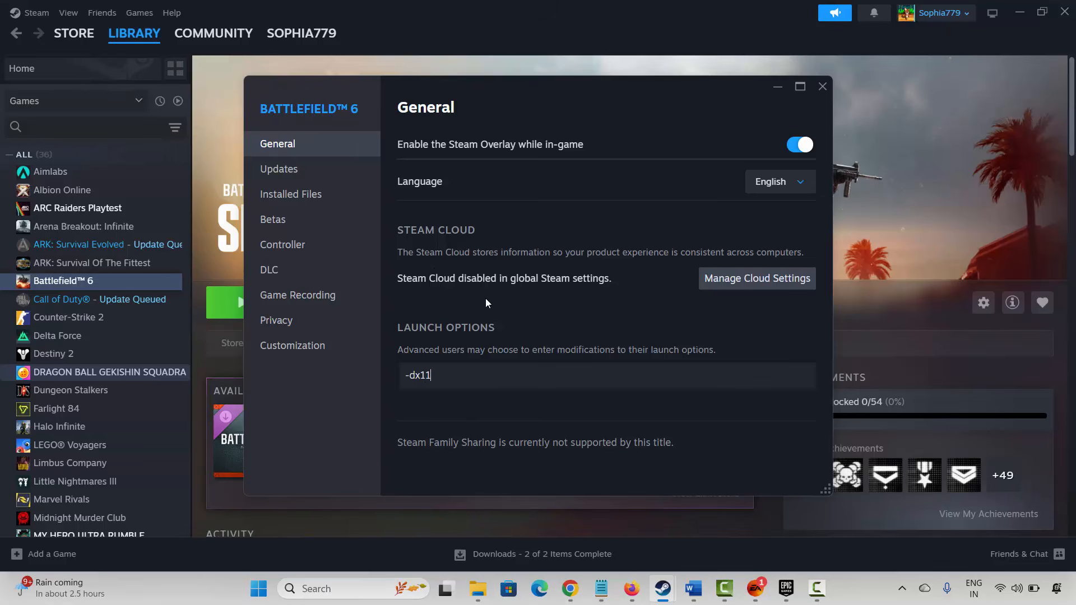
key("BackSpace")
type("2")
left_click(822, 86)
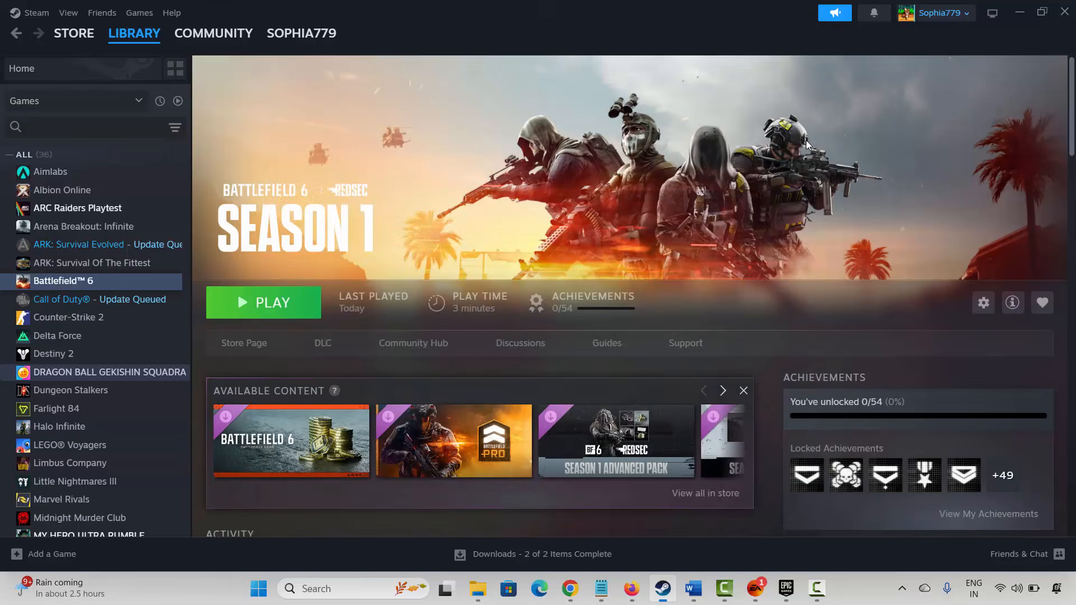
Check the Epic Games launch option instructions in Word, and set Duet Night Abyss's launch option to -dx12 in the Epic Games Launcher
left_click(693, 589)
scroll(356, 450, "down", 1)
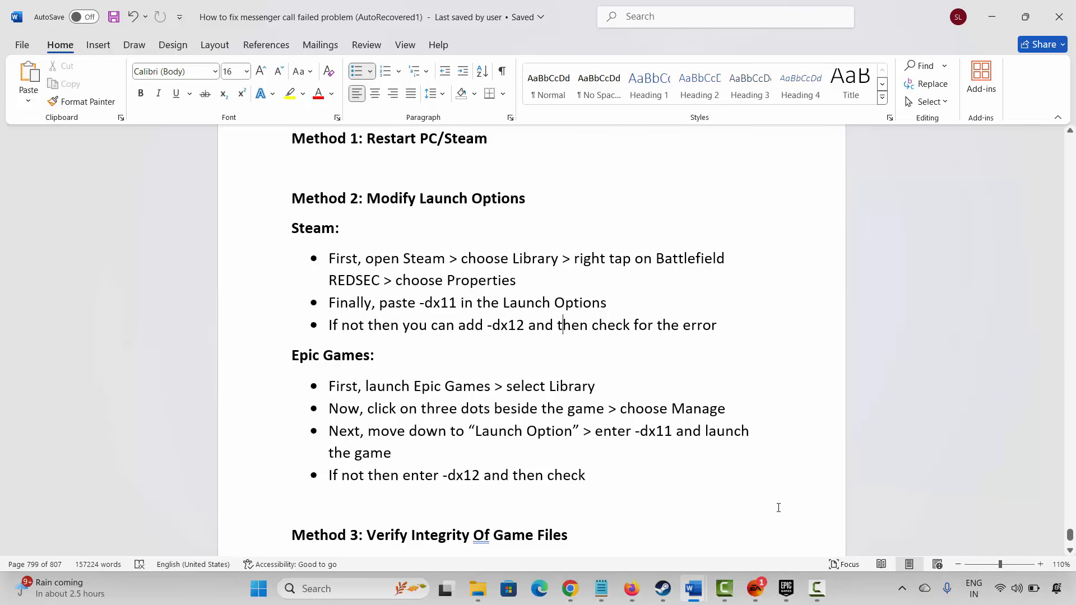
left_click(786, 588)
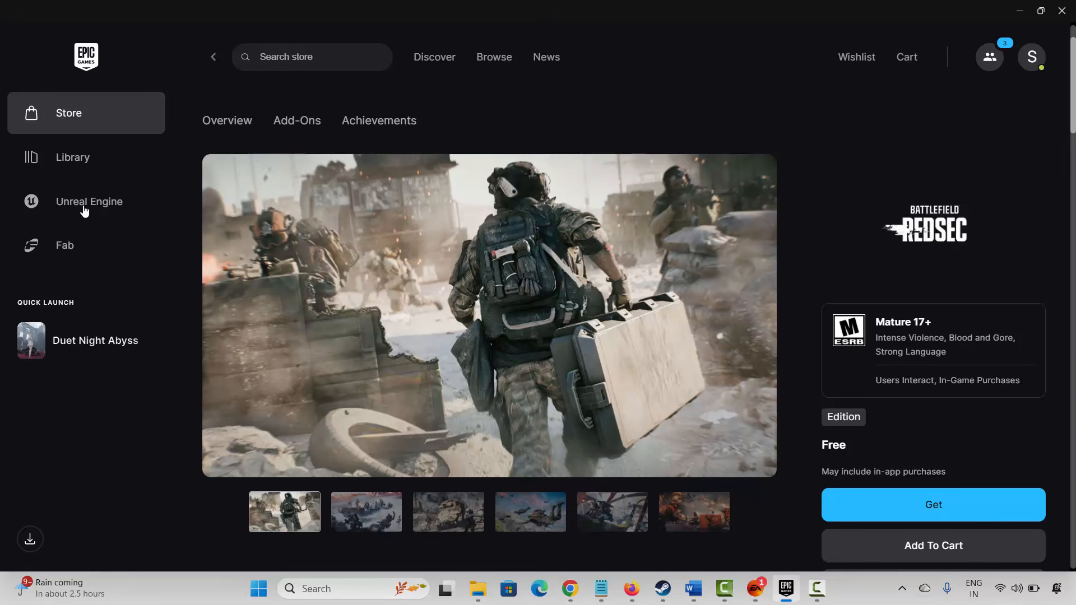
left_click(75, 159)
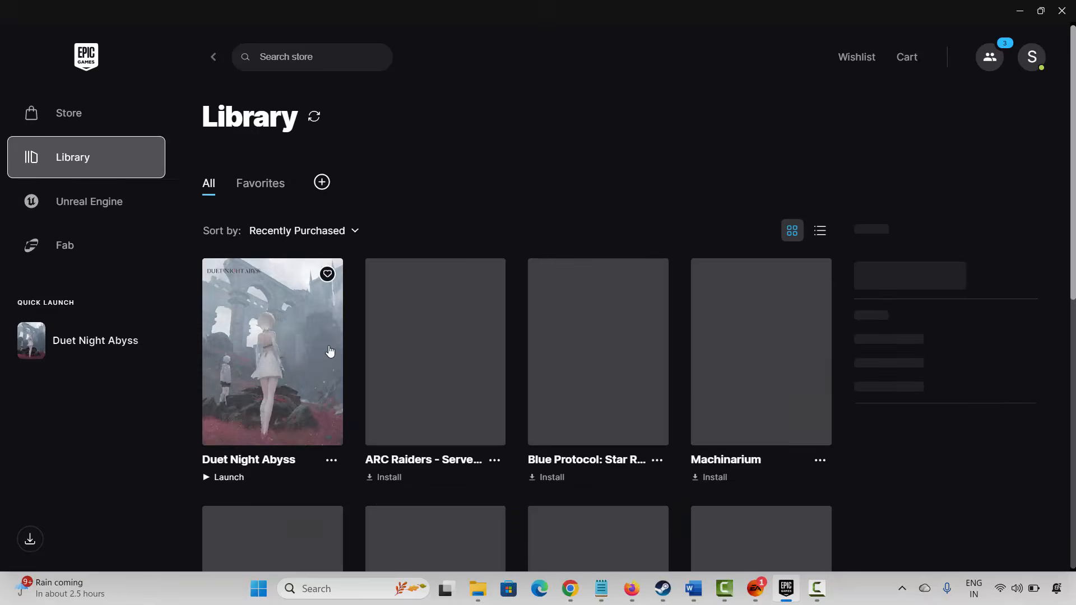
left_click(332, 461)
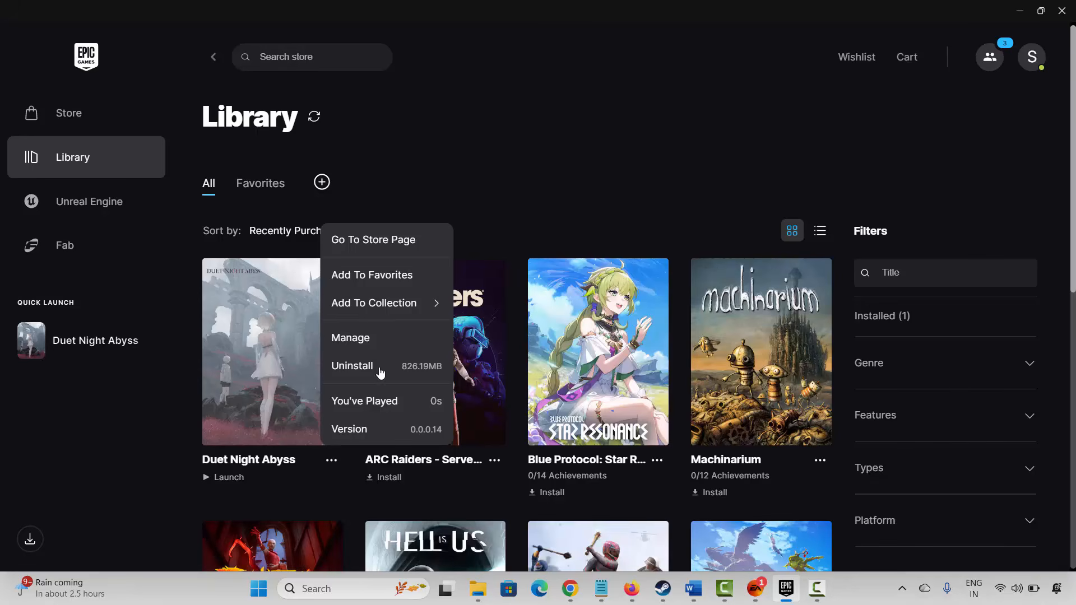
left_click(380, 338)
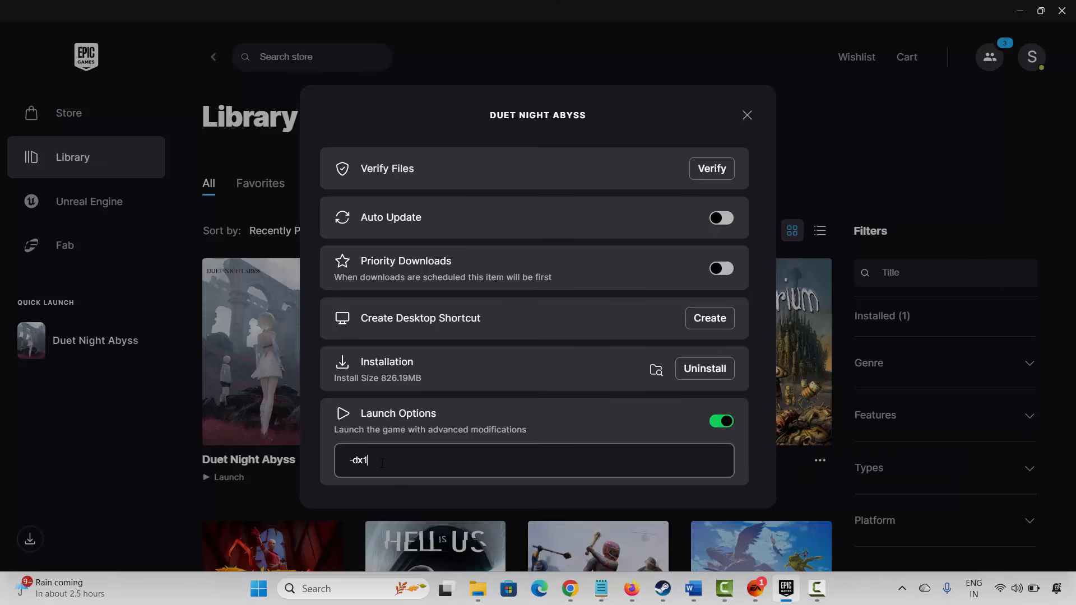
left_click(747, 115)
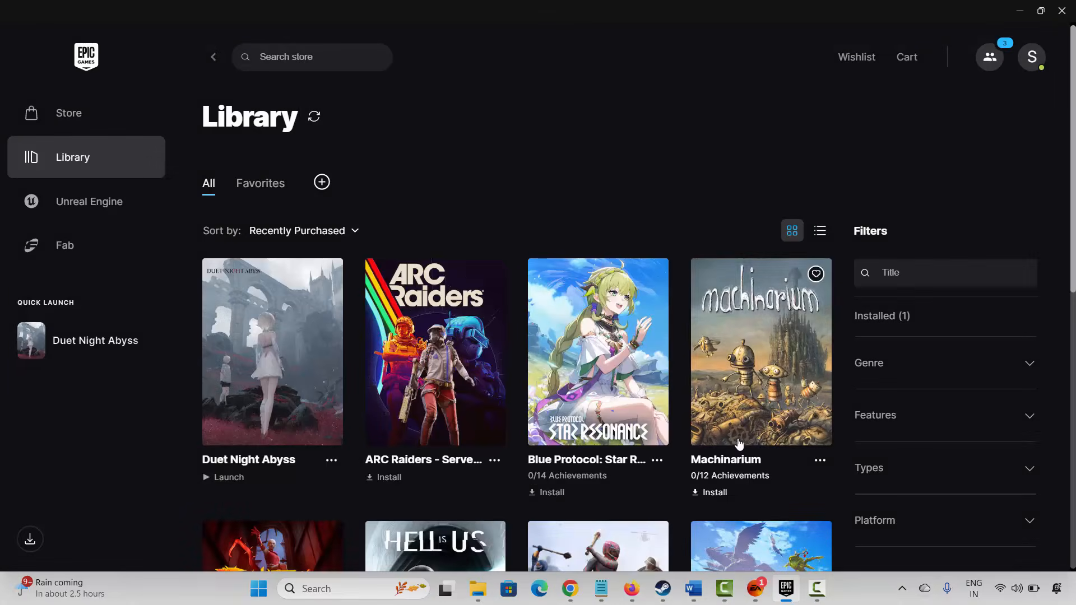
Return to the Word document and review the Steam instructions under Method 3: Verify Integrity Of Game Files
mouse_move(695, 588)
left_click(535, 524)
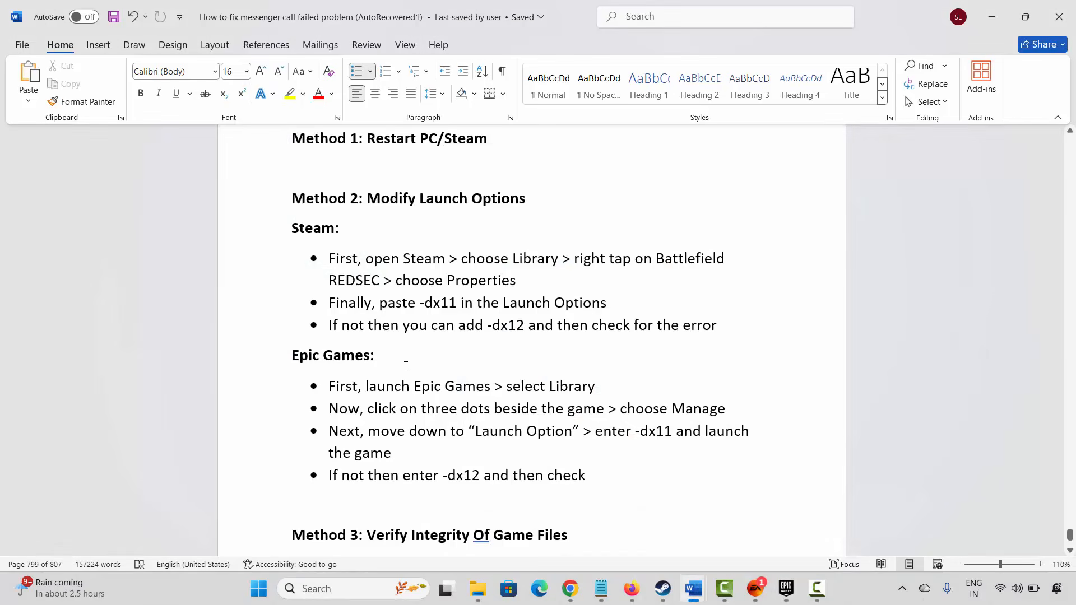
scroll(404, 364, "down", 2)
left_click(262, 435)
scroll(367, 425, "down", 2)
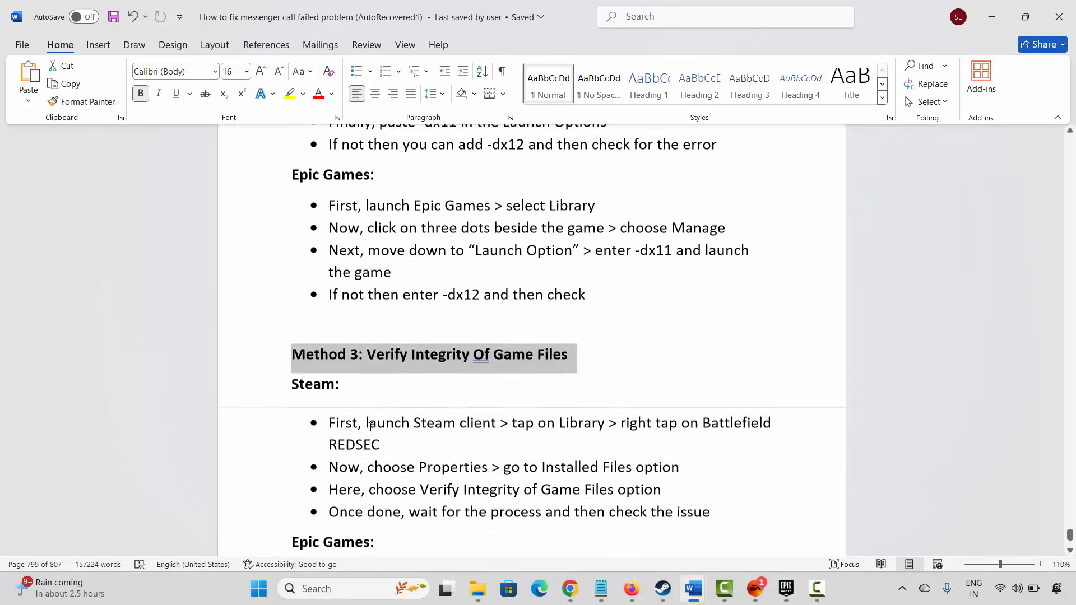
left_click(433, 401)
scroll(434, 407, "down", 1)
scroll(435, 407, "down", 1)
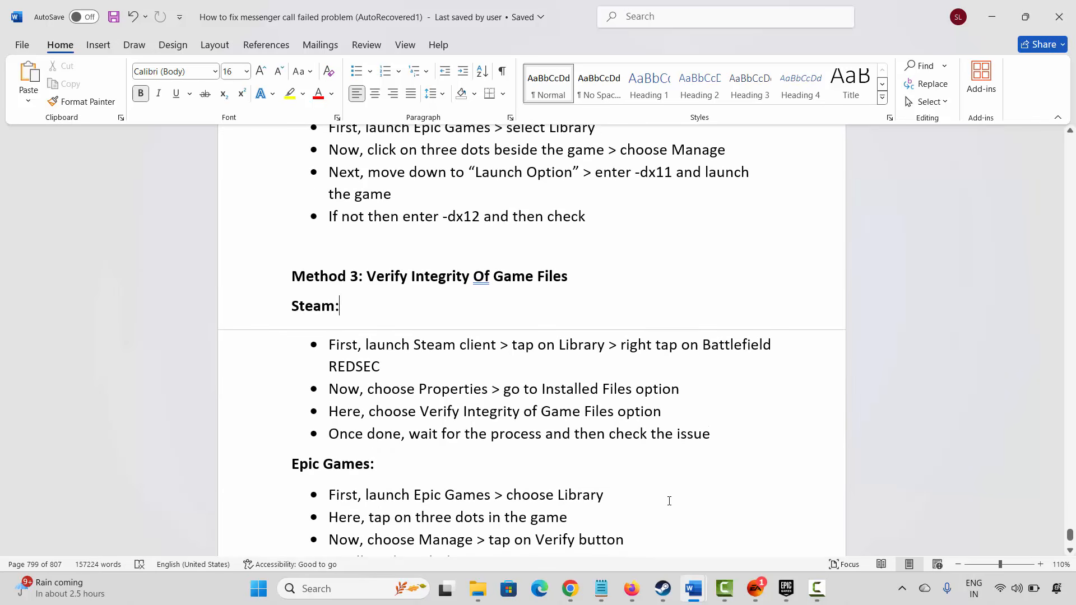
In Steam, view the file integrity verification option among Battlefield 6's installed files settings, and close the properties
left_click(663, 588)
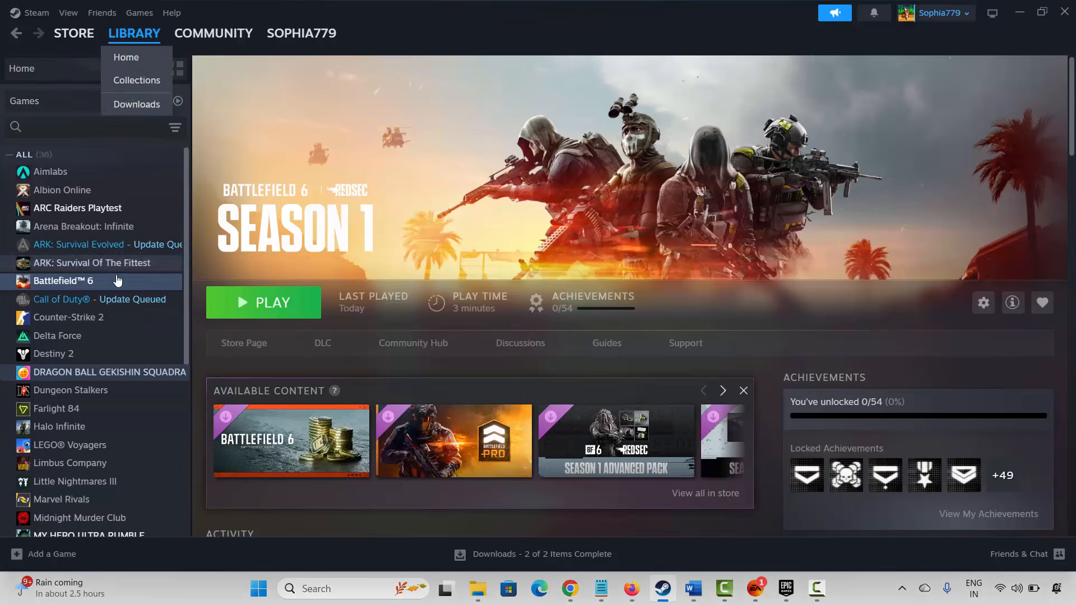
right_click(59, 287)
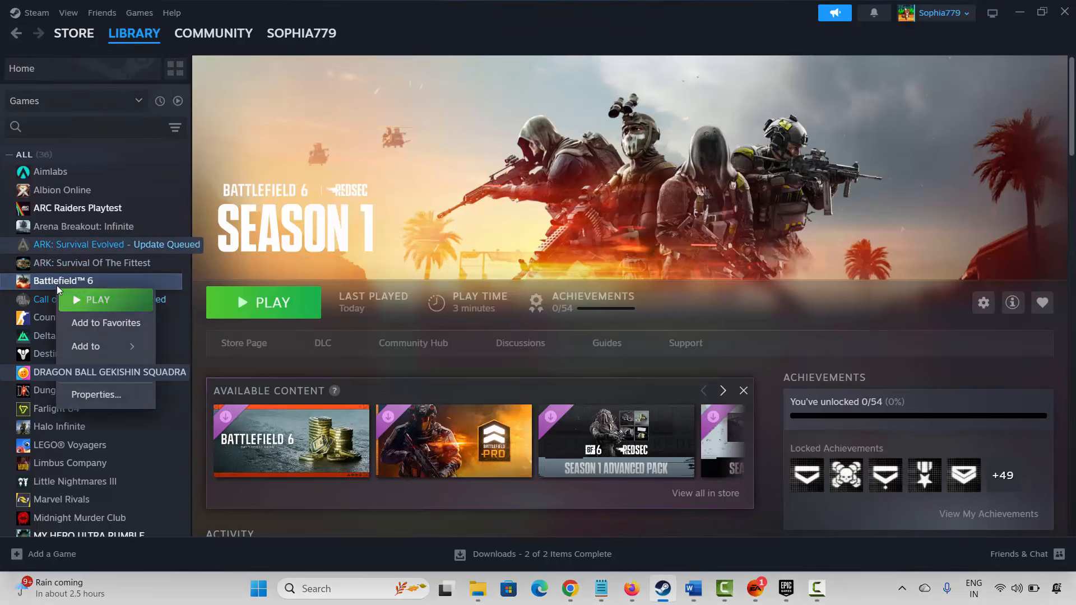
left_click(96, 395)
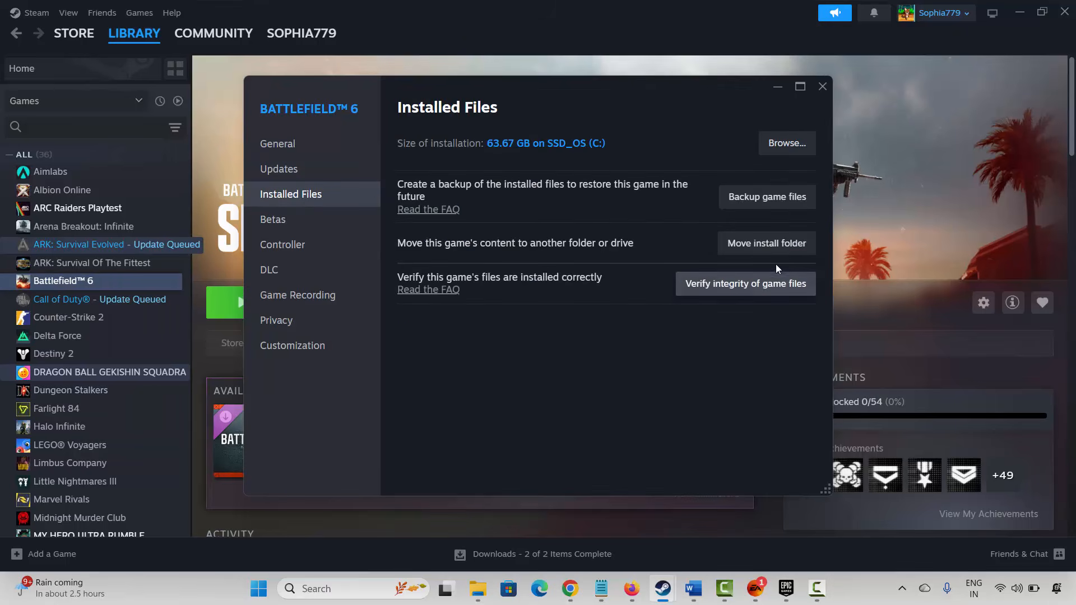
left_click(823, 89)
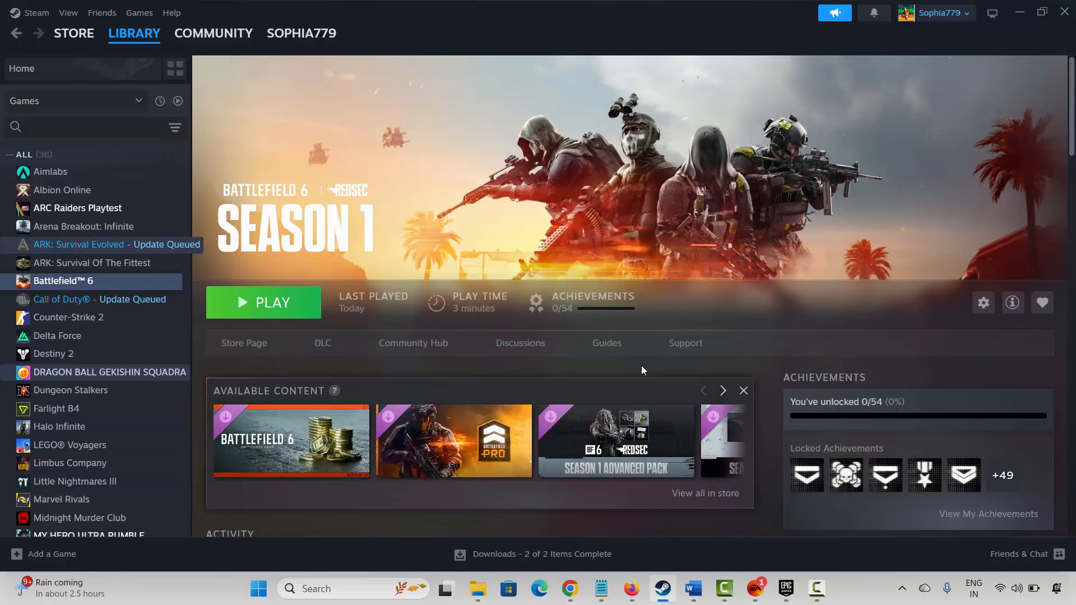
Switch back to Word and review the Epic Games instructions for verifying game files under Method 3
left_click(665, 595)
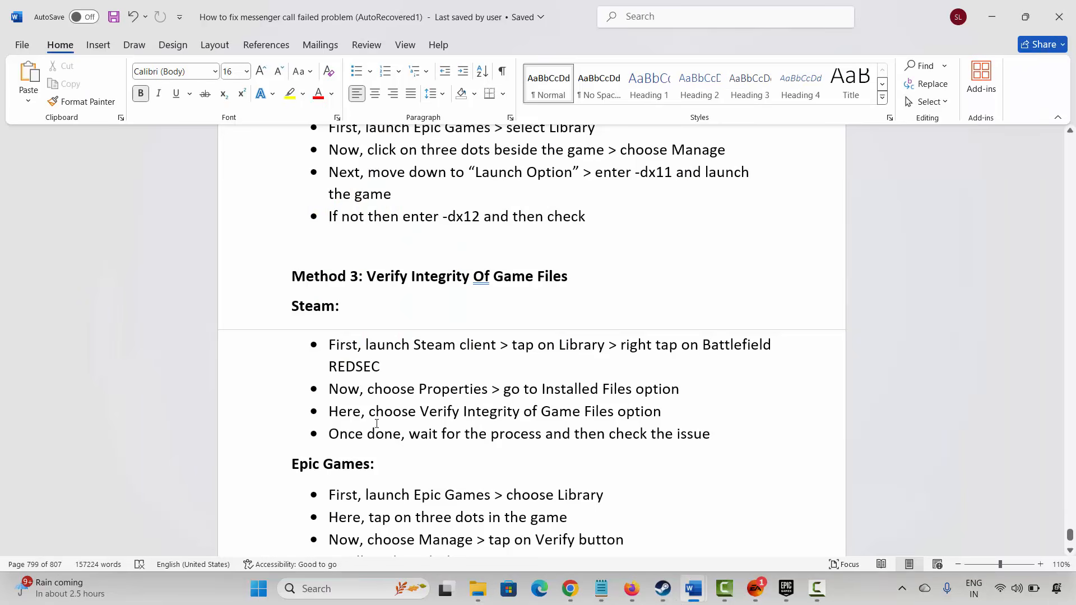
scroll(401, 418, "down", 3)
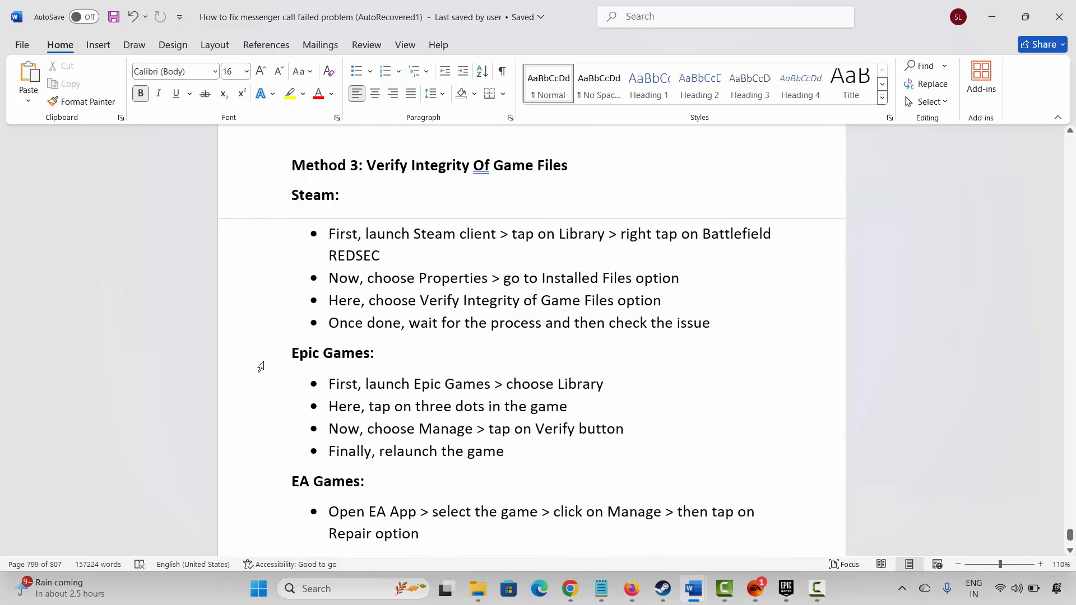
left_click(259, 359)
left_click(476, 432)
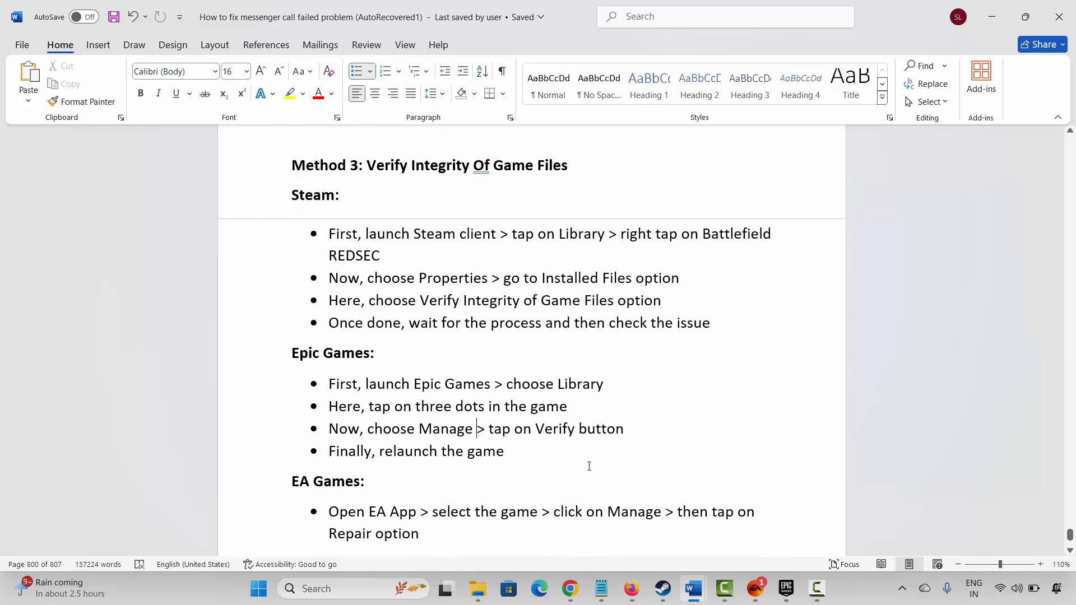
In the Epic Games Launcher, view the Verify Files option in Duet Night Abyss's management settings, and close them
left_click(786, 589)
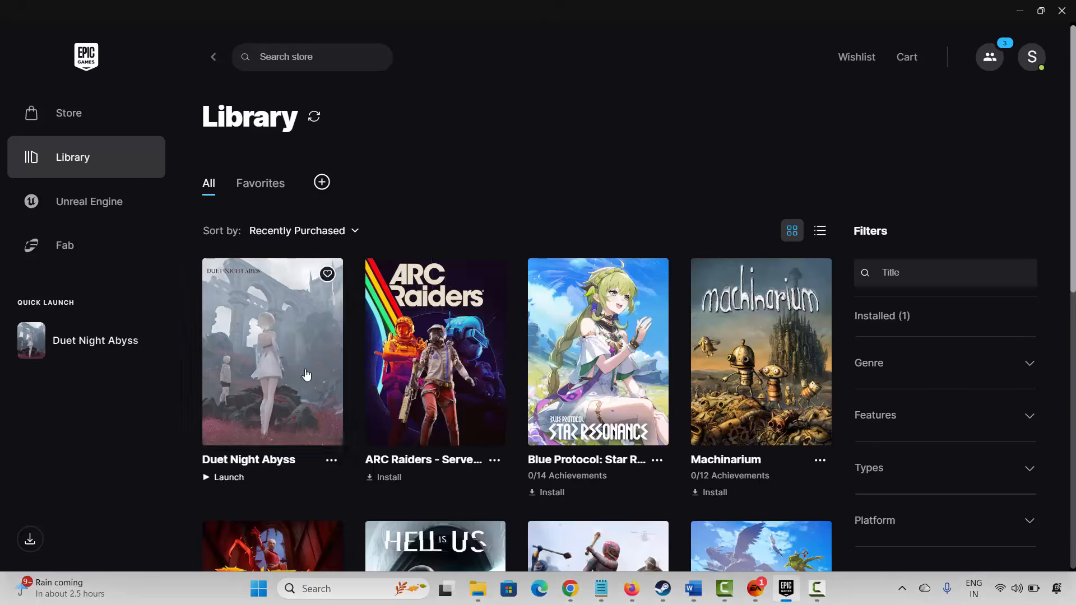
left_click(331, 460)
left_click(367, 343)
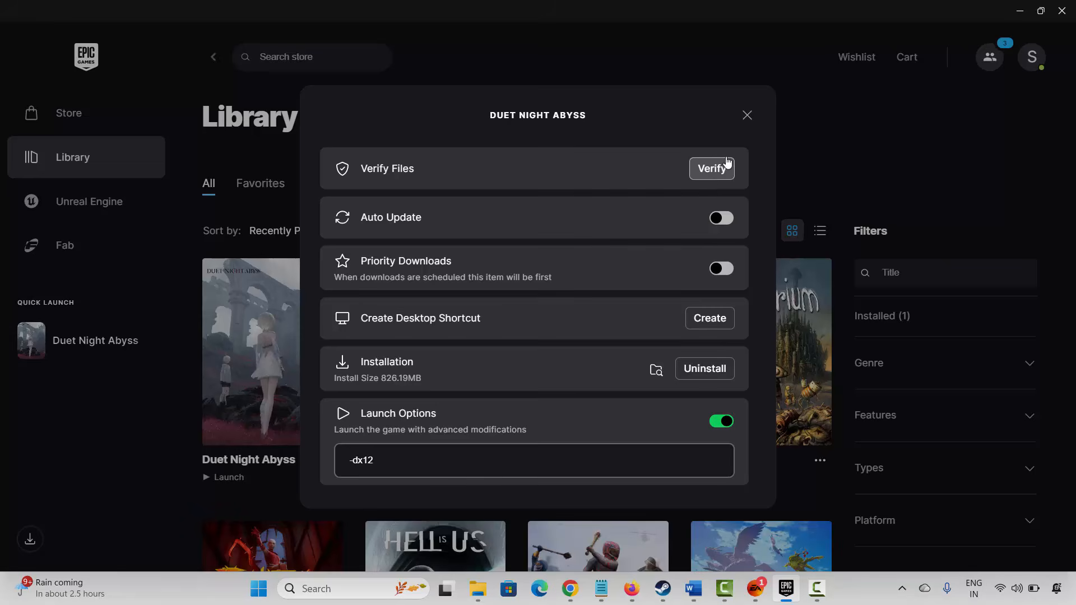
left_click(747, 114)
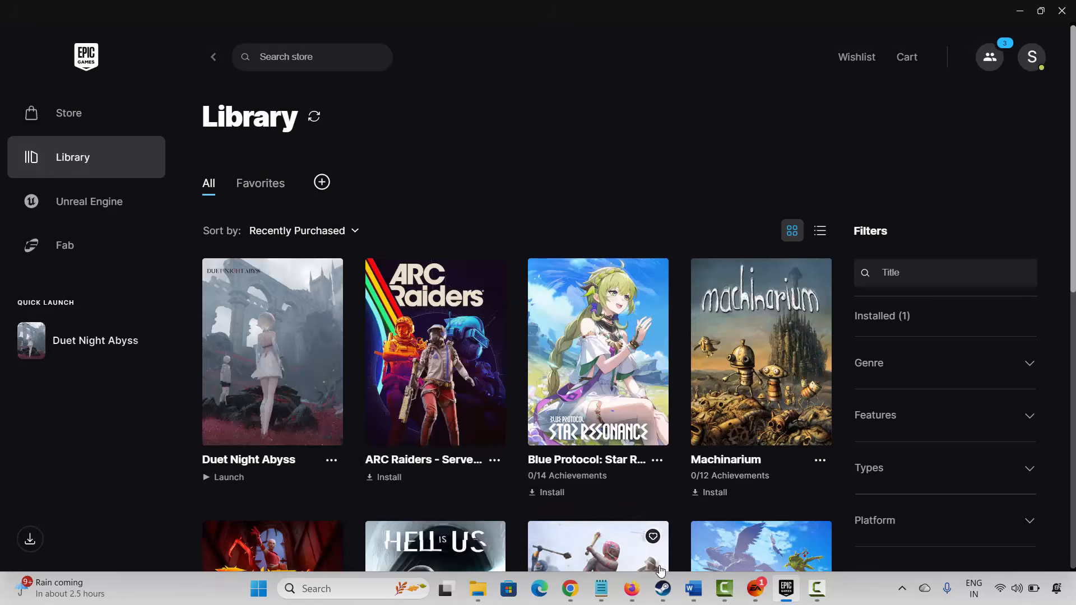
Return to the Word document and review the EA Games repair instructions under Method 3
left_click(662, 589)
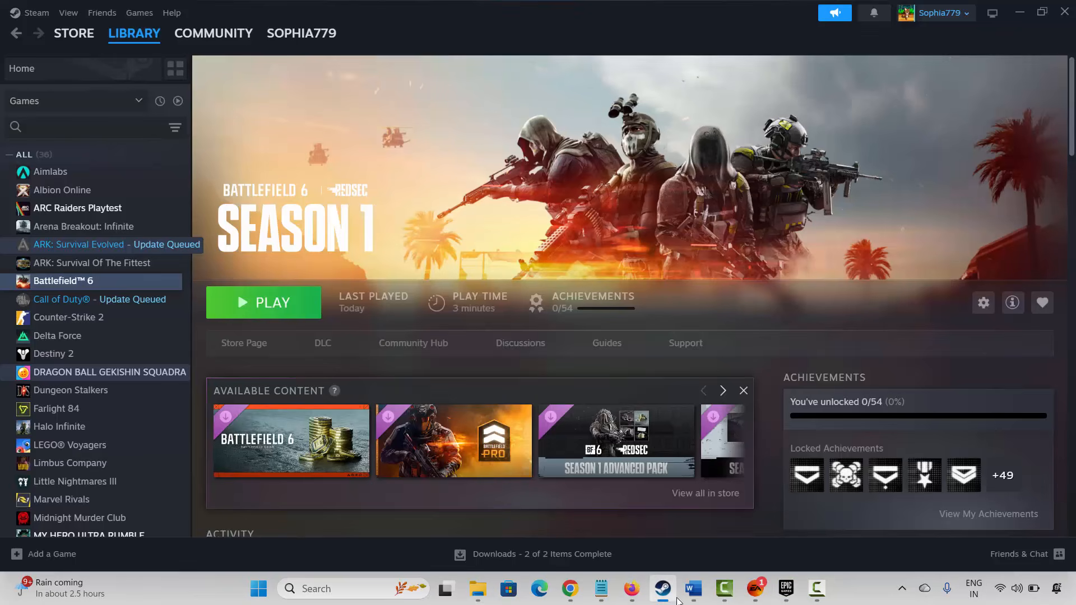
left_click(546, 528)
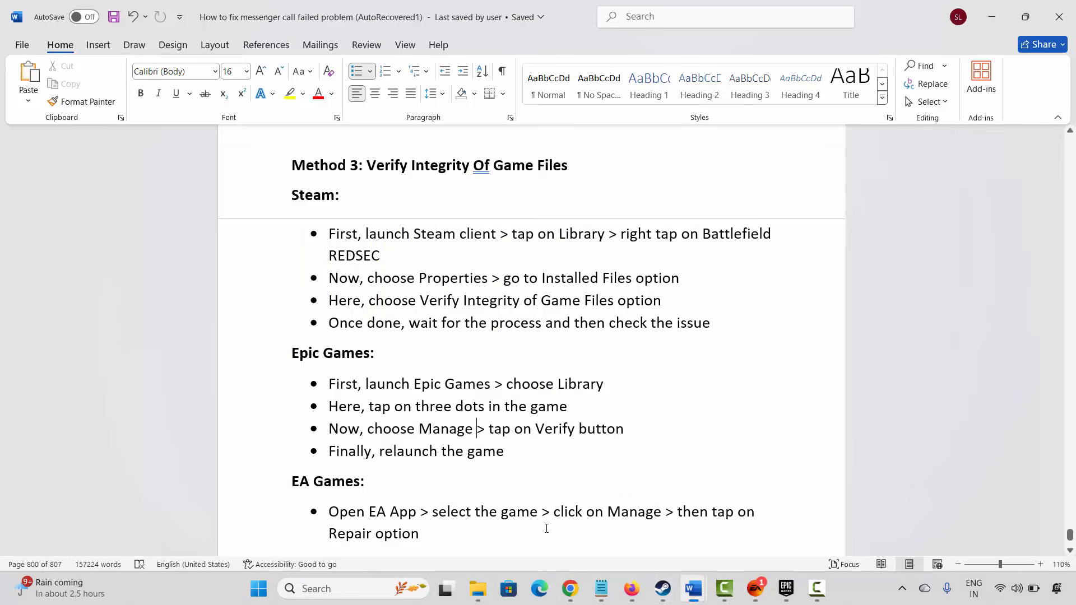
scroll(546, 529, "down", 2)
left_click(273, 415)
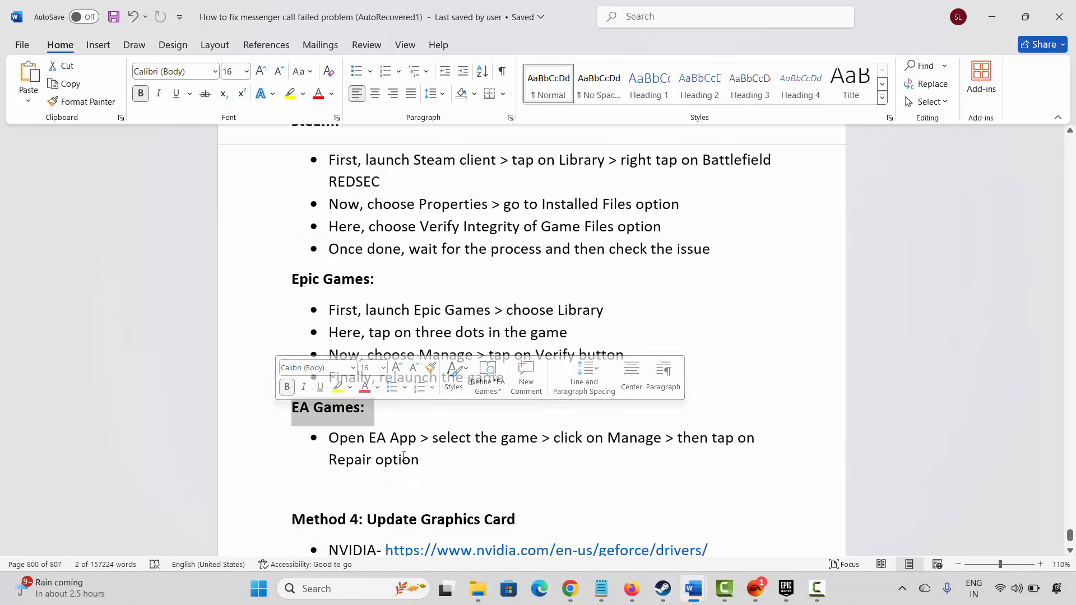
left_click_drag(329, 438, 385, 438)
left_click(480, 438)
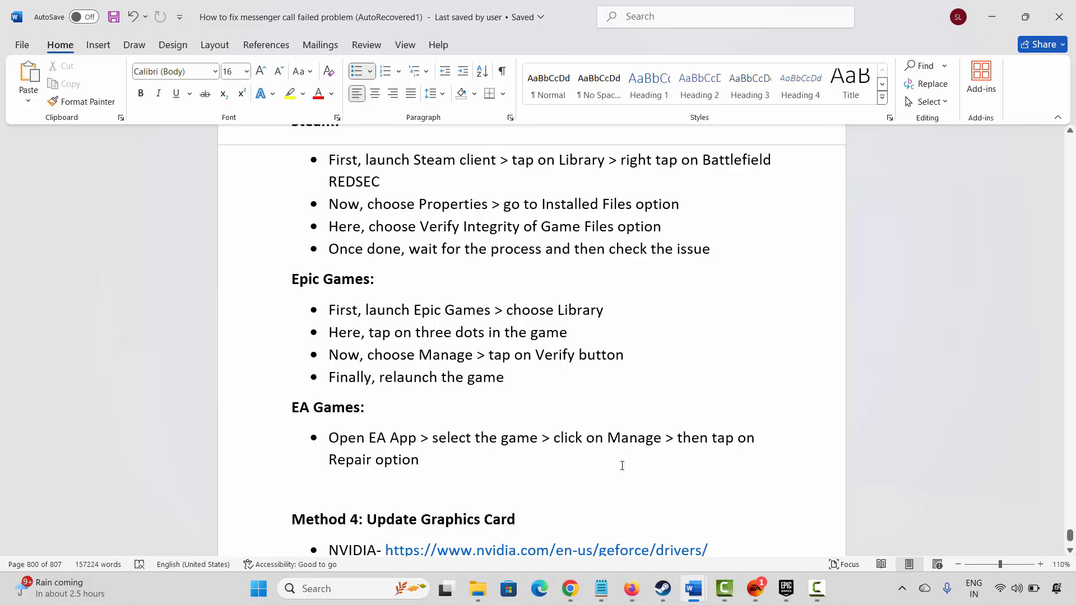
Review the Method 4 heading in the document, and open Device Manager with its display adapters expanded
scroll(421, 455, "down", 3)
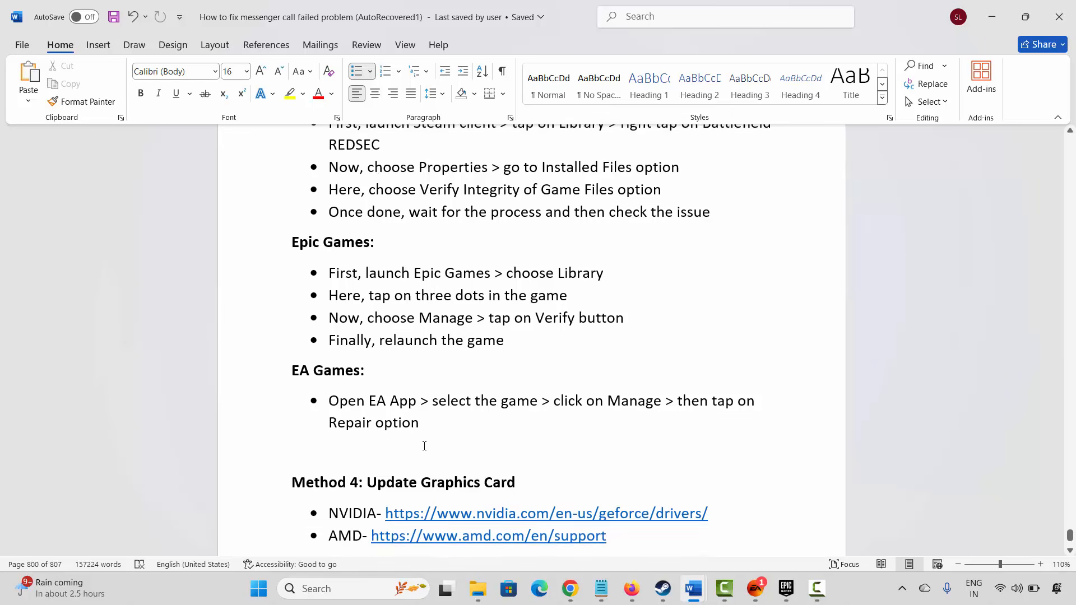
left_click(268, 420)
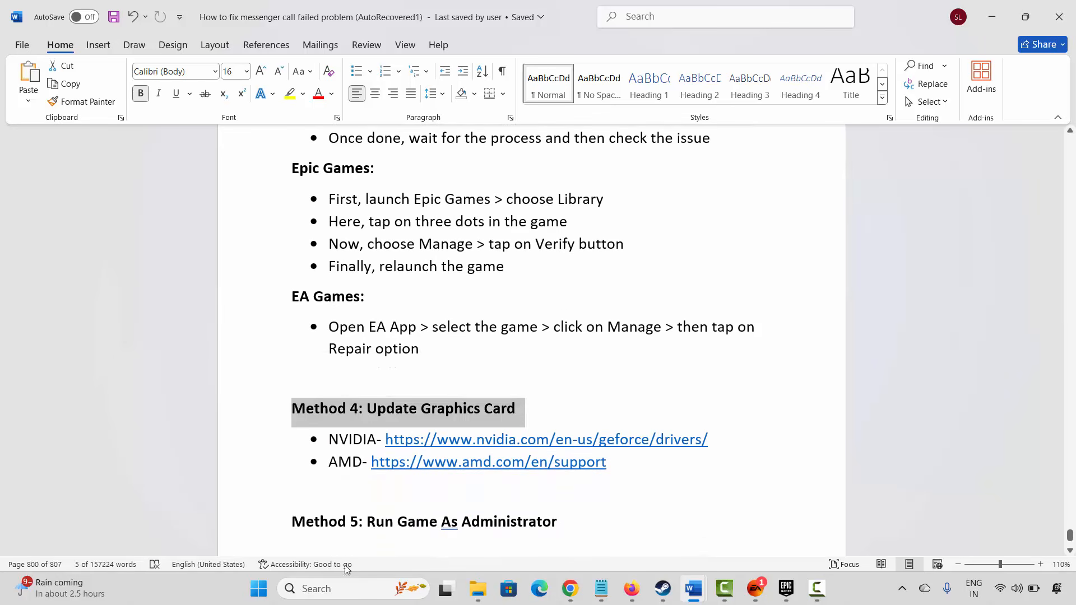
left_click(348, 586)
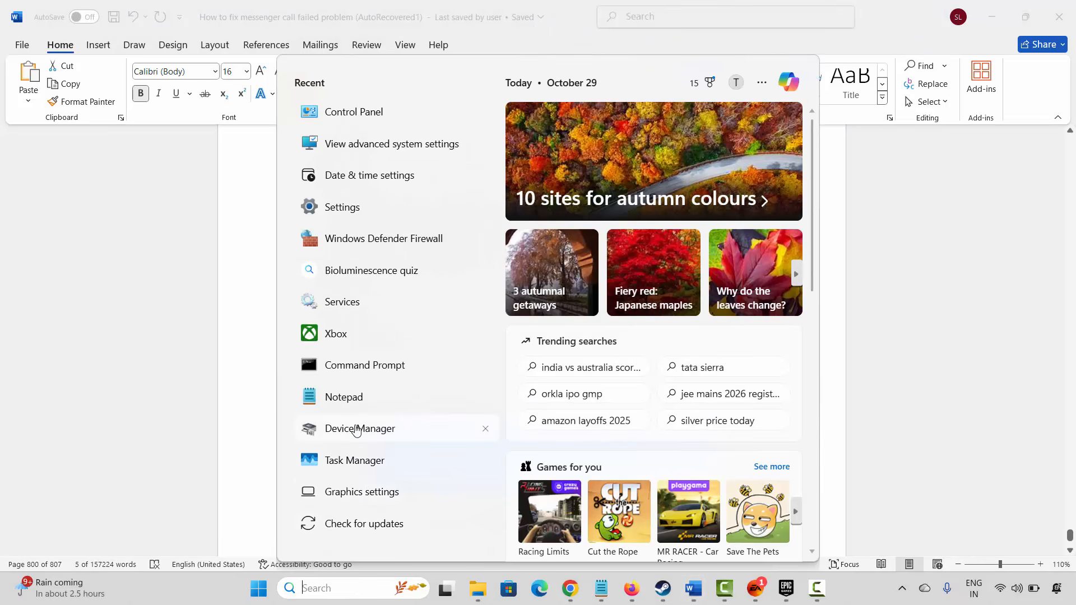
left_click(356, 429)
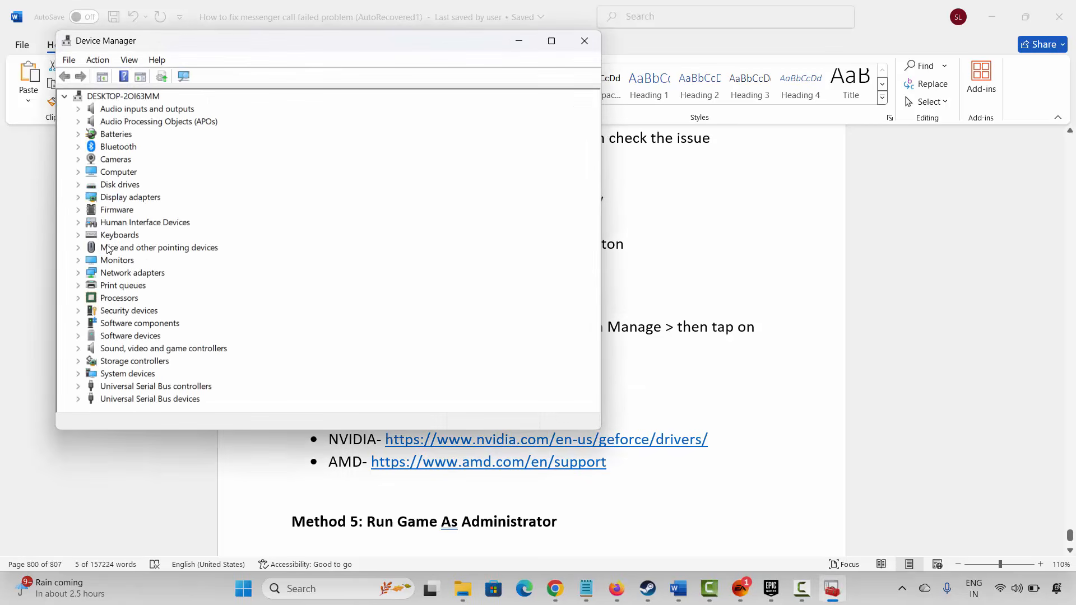
left_click(78, 197)
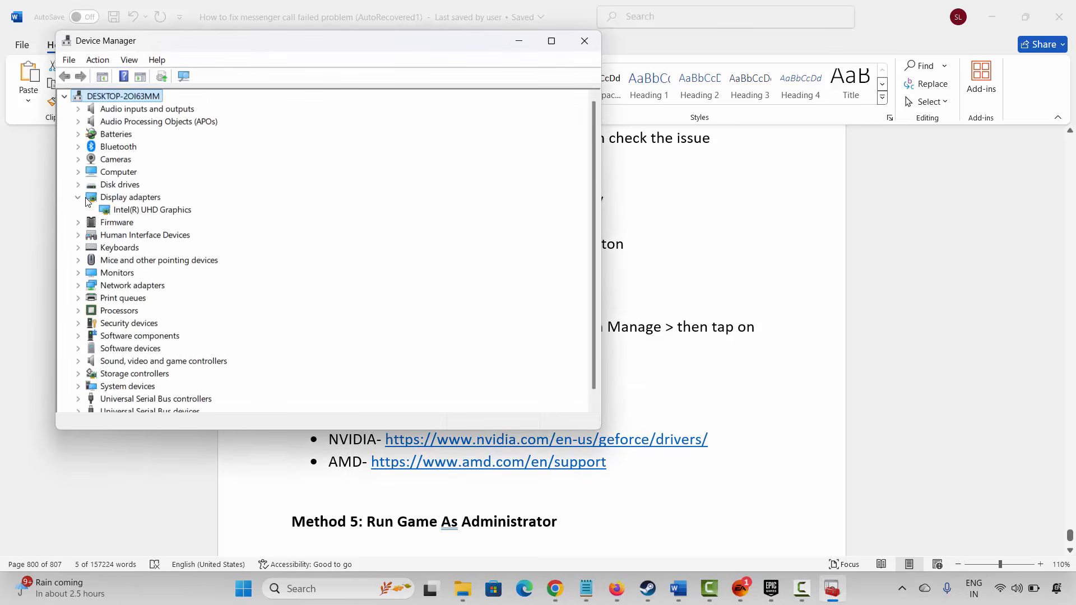
Search automatically for an updated driver for the Intel(R) UHD Graphics adapter, and close Device Manager
left_click(171, 210)
right_click(170, 211)
left_click(199, 220)
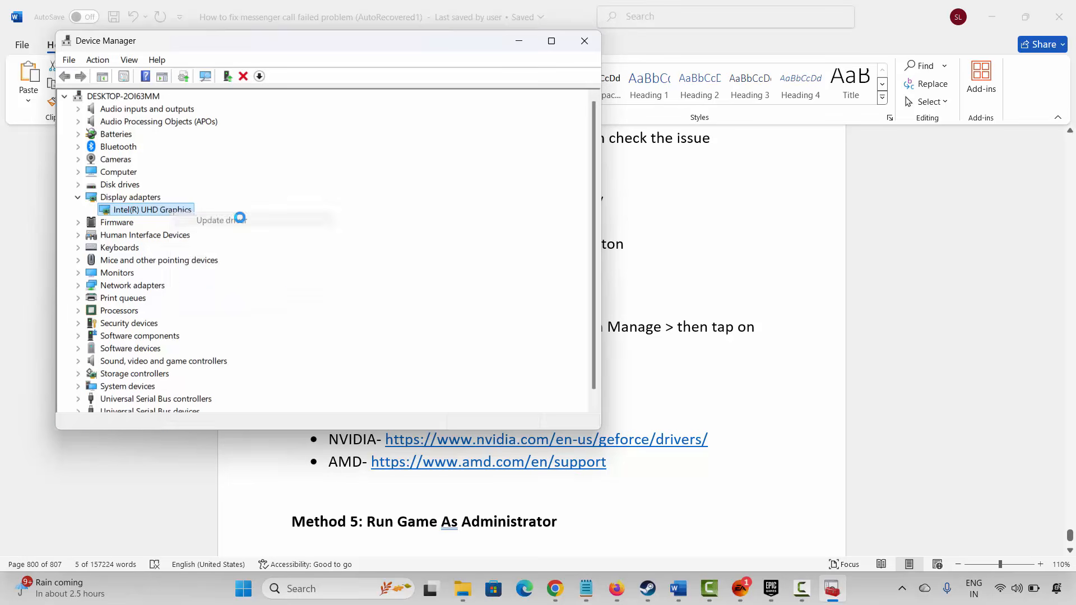
left_click(288, 209)
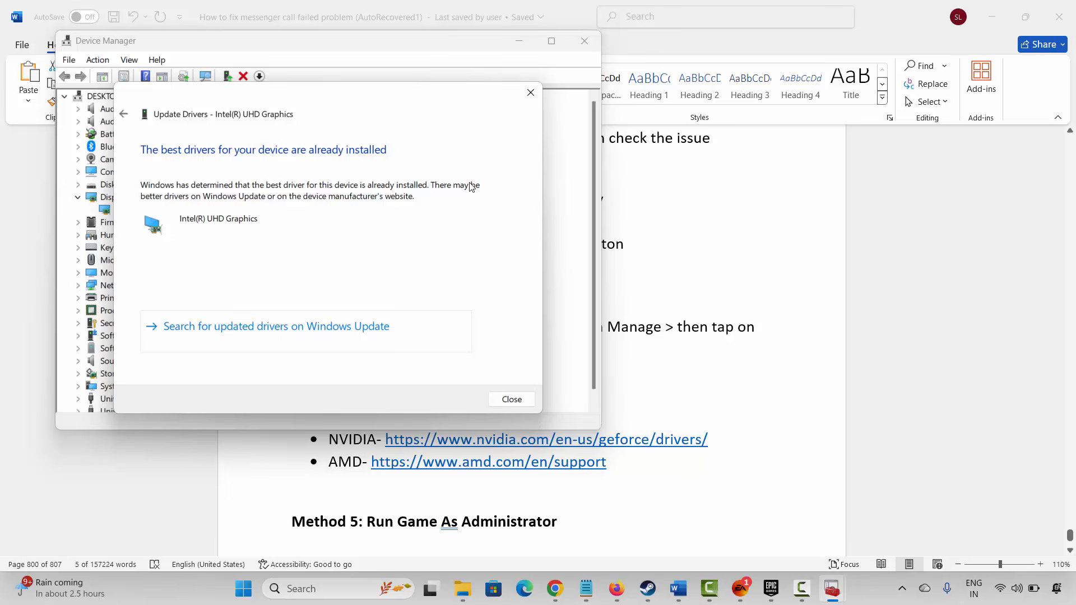
left_click(531, 93)
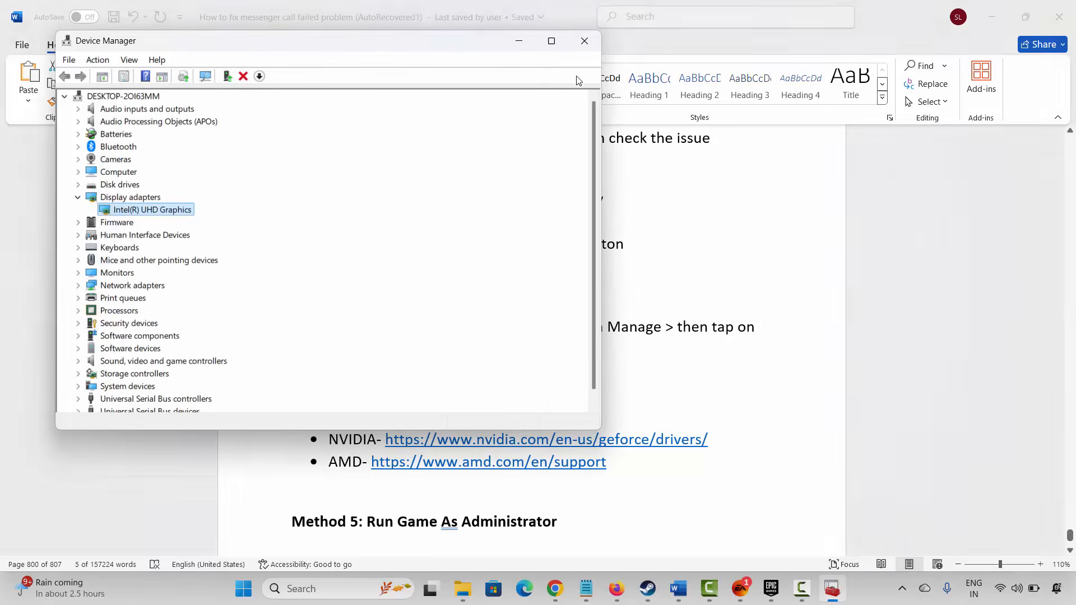
left_click(585, 41)
Review the NVIDIA and AMD driver links under Method 4 and the Method 5 heading in the Word document
scroll(399, 326, "down", 1)
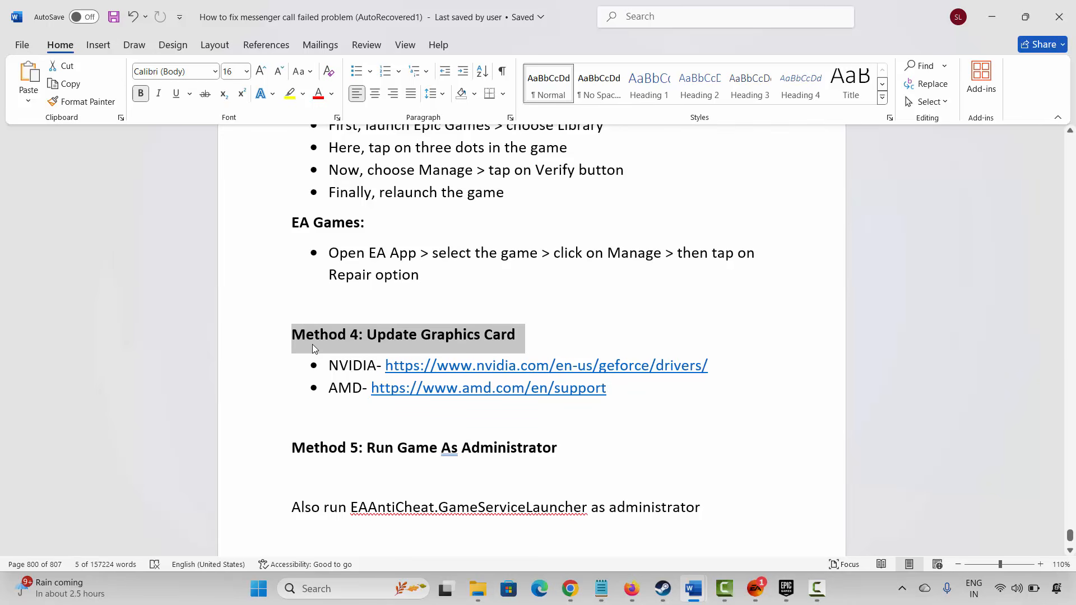
double_click(338, 367)
double_click(369, 385)
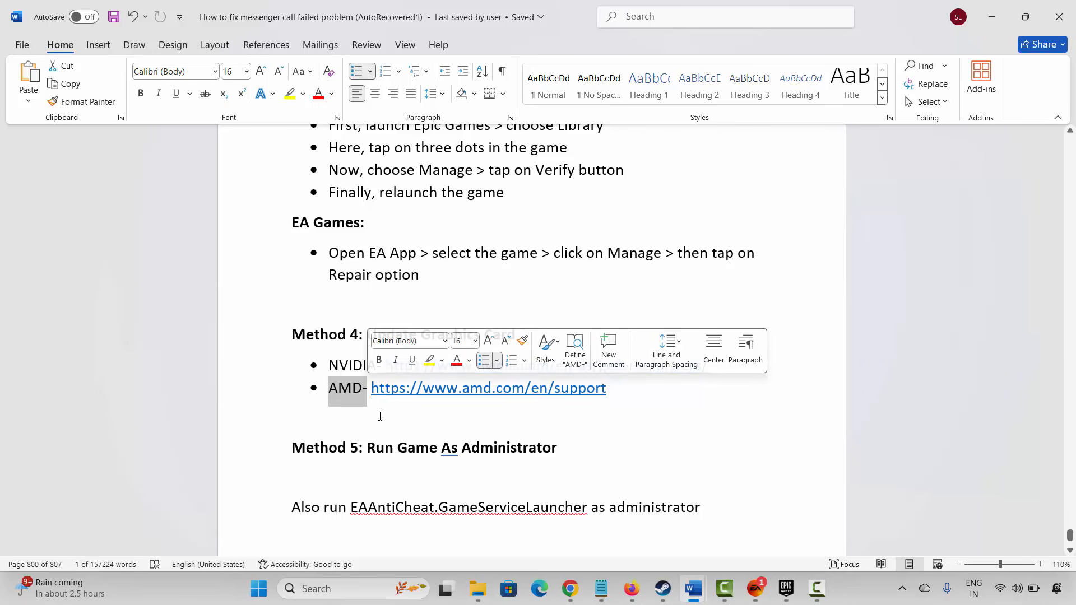
left_click(278, 451)
left_click(367, 463)
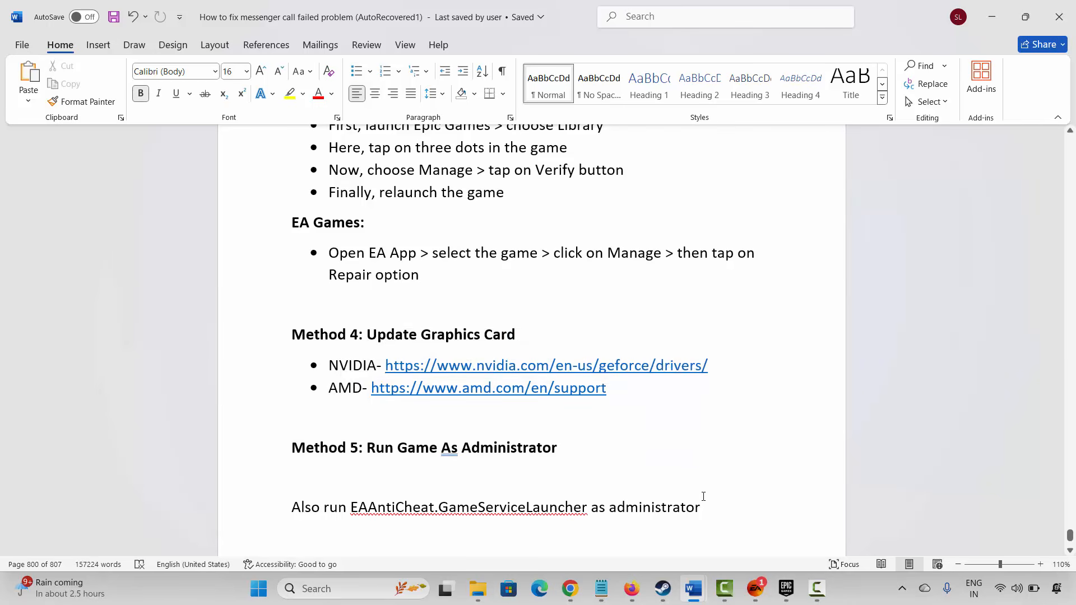
Switch to Steam and open the local installation folder of Battlefield 6
left_click(663, 587)
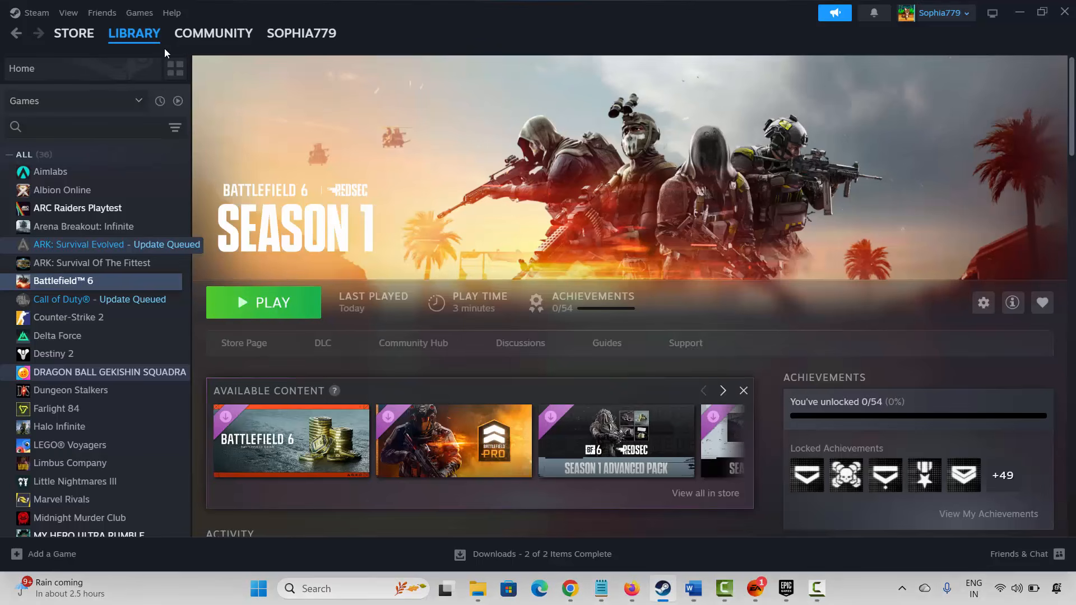
right_click(55, 281)
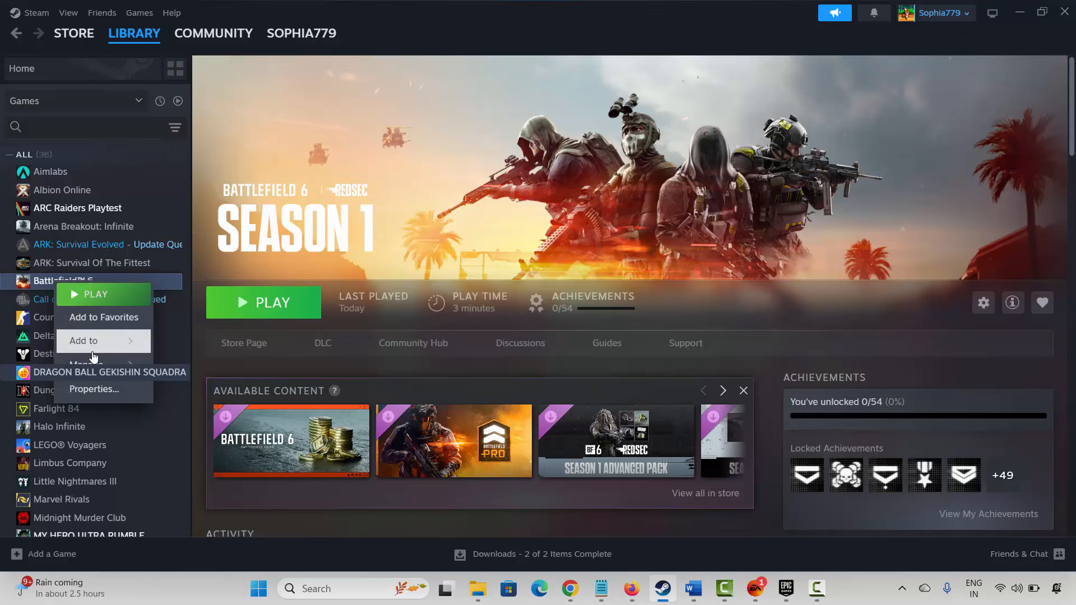
mouse_move(93, 356)
left_click(212, 395)
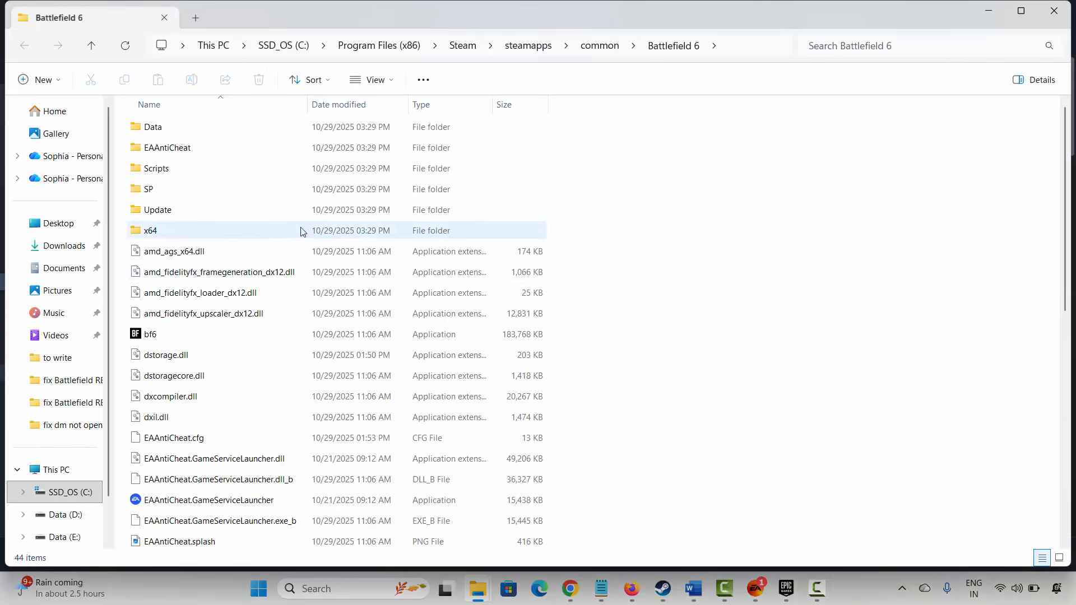
Try compatibility settings for bf6 with administrator rights, Windows 7 mode and fullscreen optimizations disabled, and close its properties without applying
left_click(152, 339)
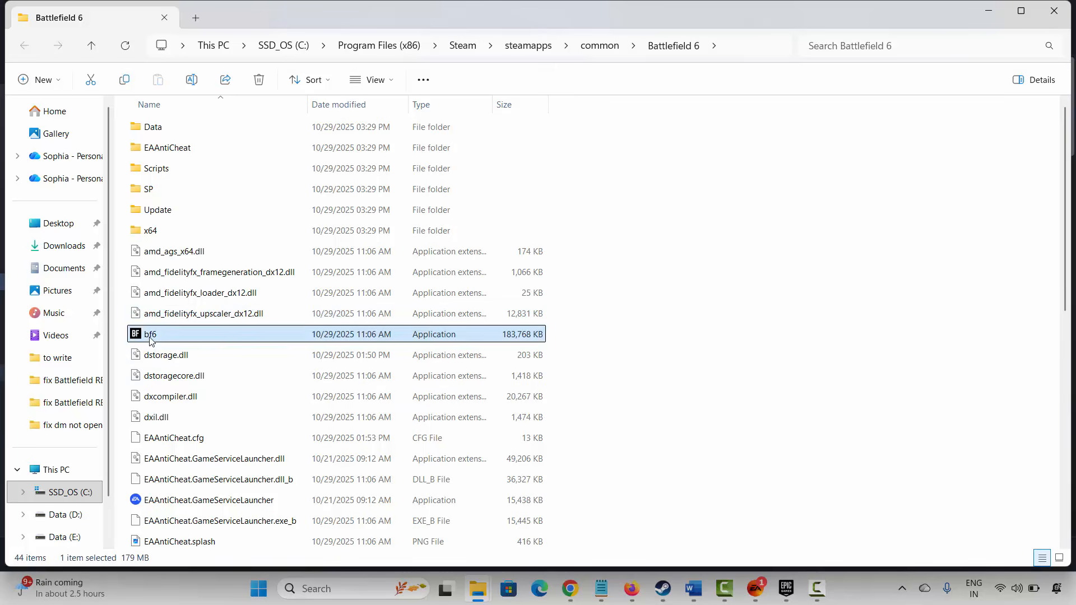
right_click(152, 339)
left_click(225, 249)
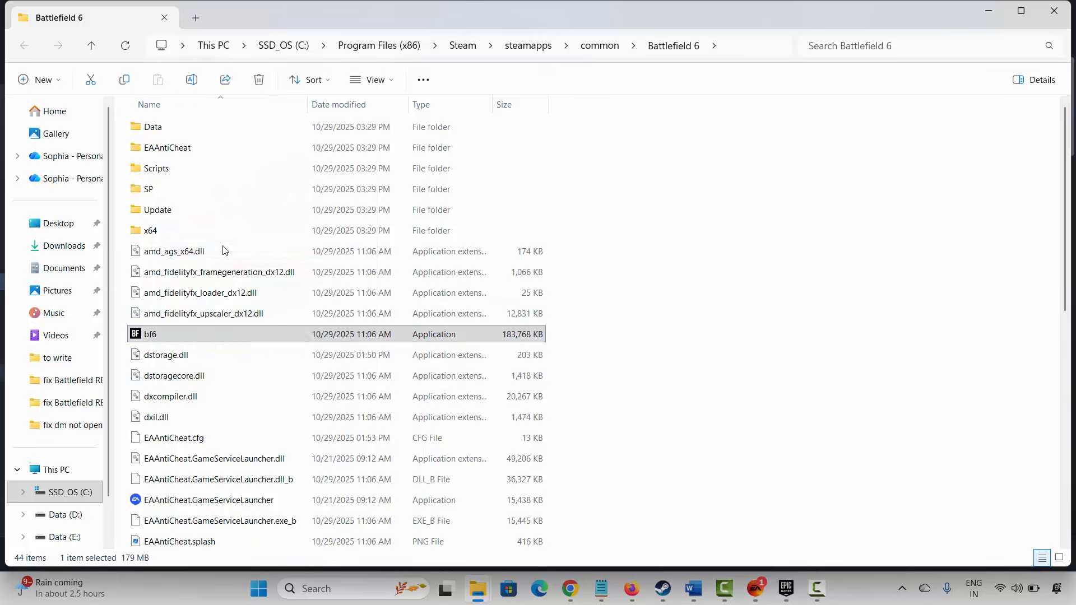
left_click(272, 219)
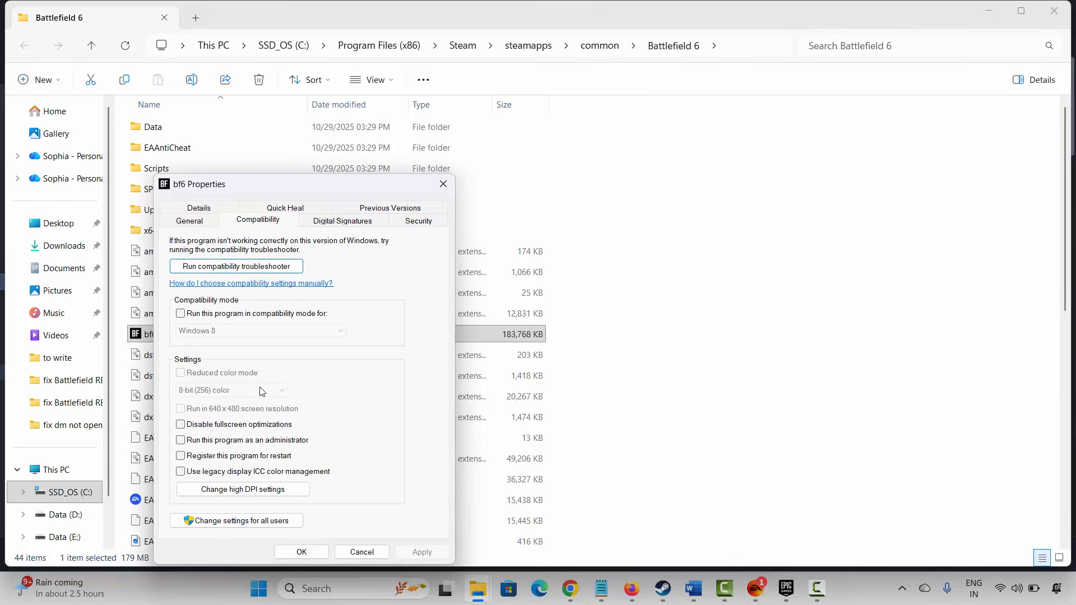
left_click(180, 440)
left_click(181, 314)
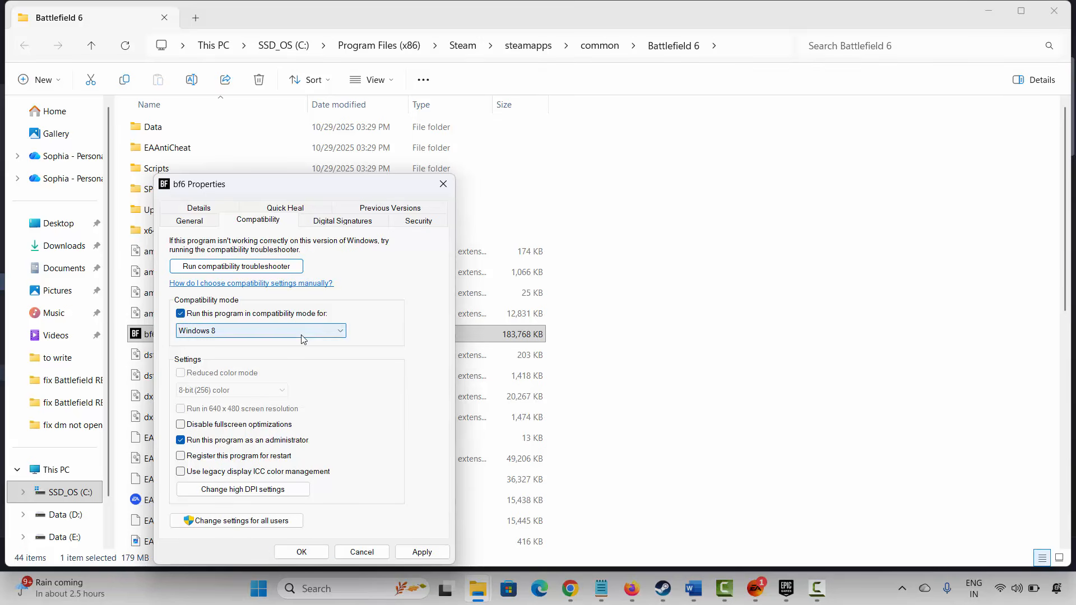
left_click(302, 331)
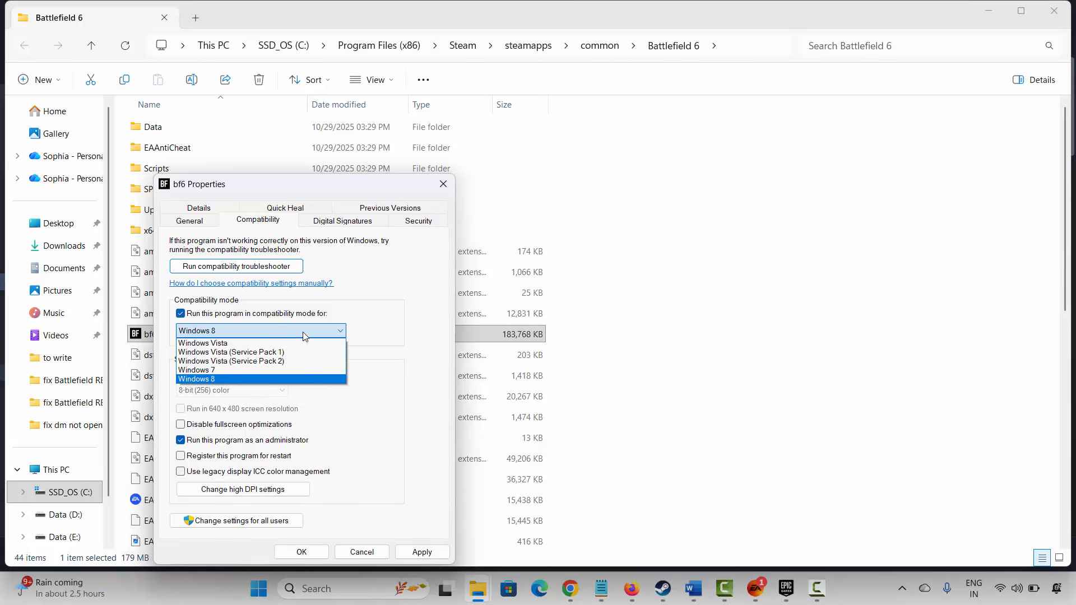
left_click(294, 379)
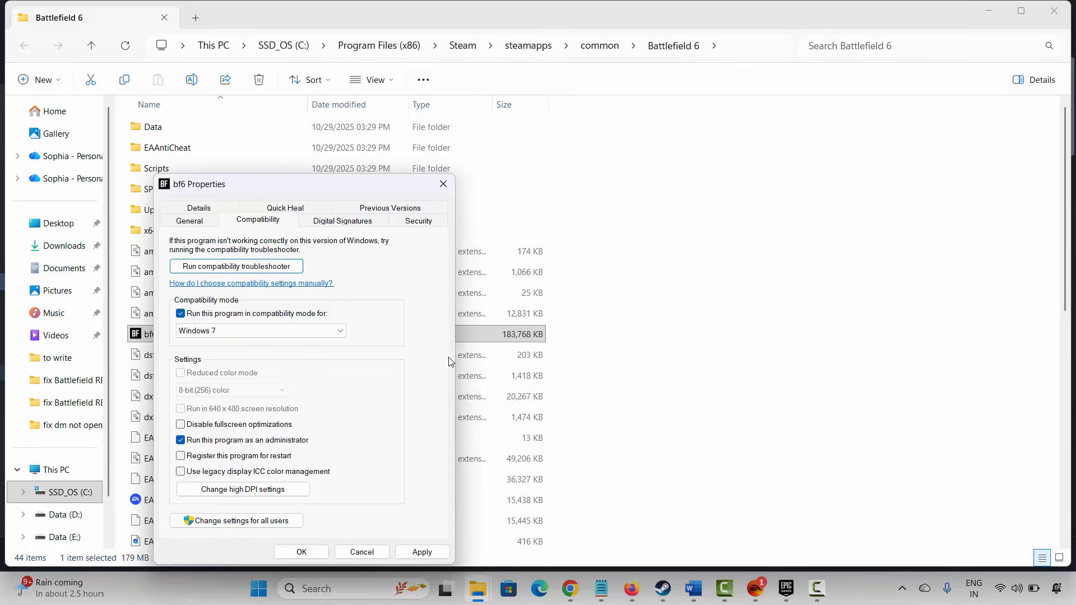
left_click(181, 429)
left_click(442, 184)
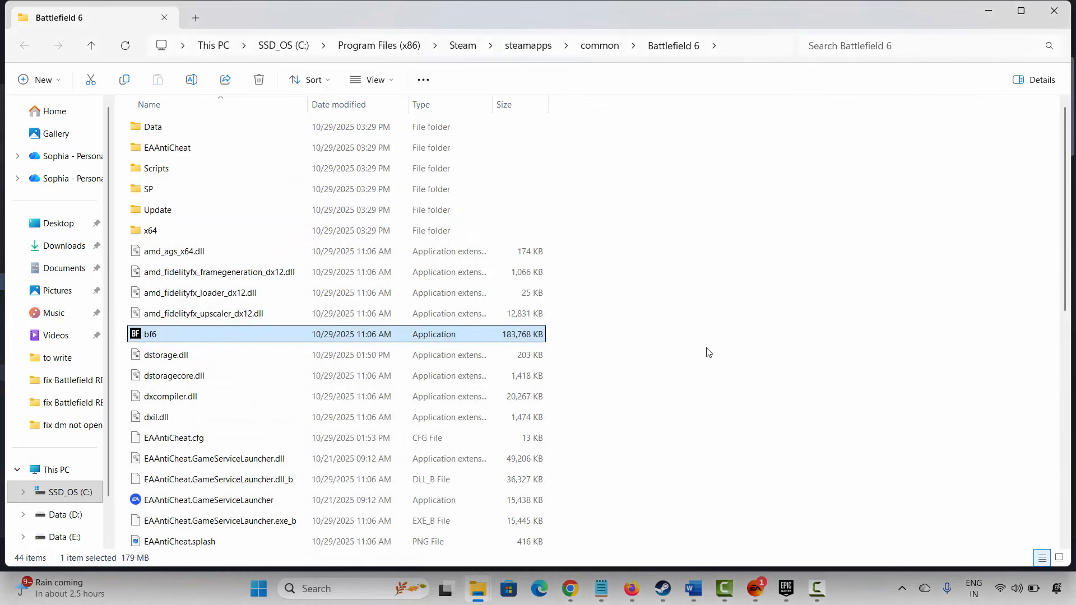
Close the Battlefield 6 folder and return to the Word document to review Method 6 about allowing the game through the firewall
scroll(729, 346, "down", 1)
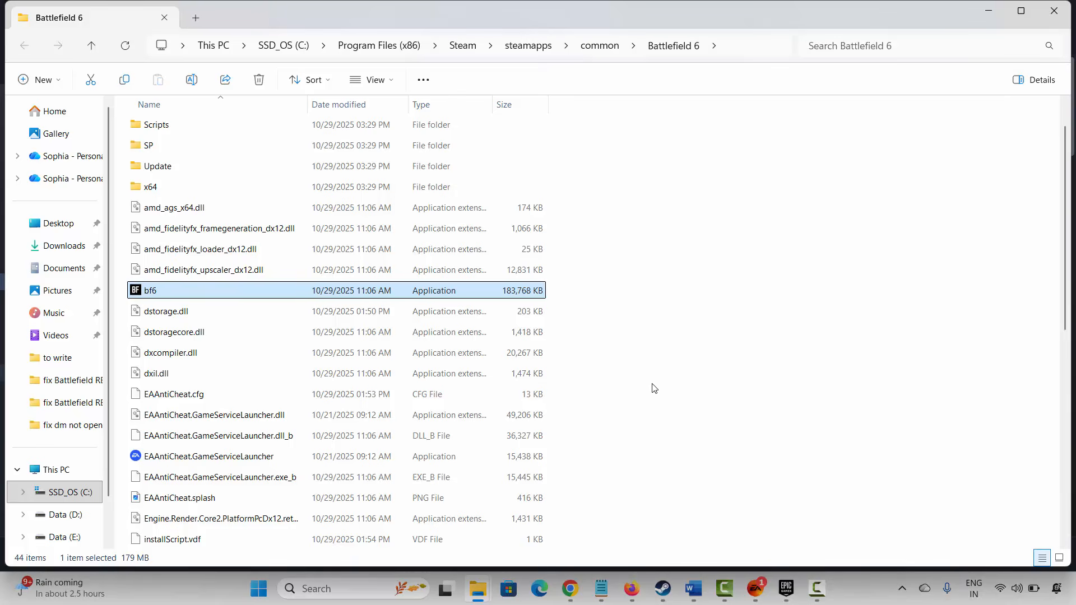
left_click(1055, 10)
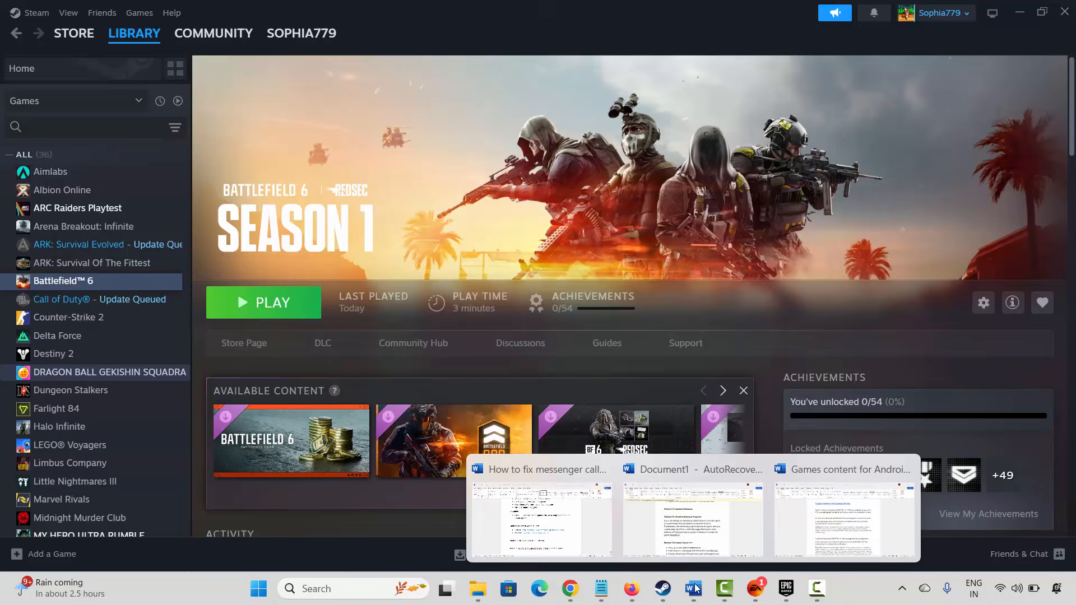
left_click(540, 521)
scroll(363, 404, "down", 3)
scroll(314, 420, "down", 1)
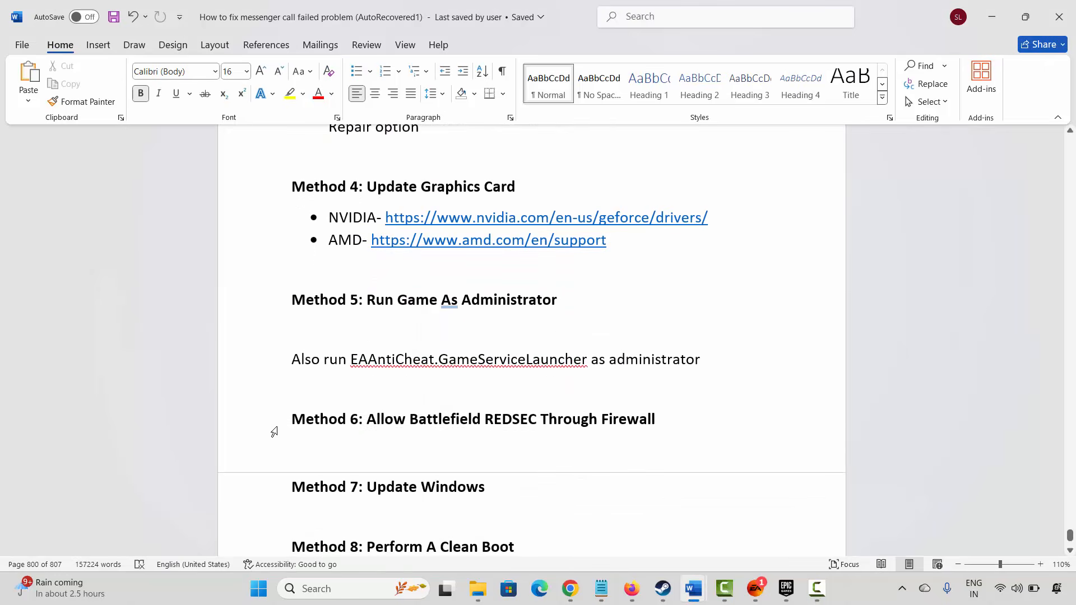
left_click(253, 433)
left_click(479, 446)
Open the firewall's allowed apps list through Windows Security, unlock it for changes, and look for Battlefield 6
left_click(342, 588)
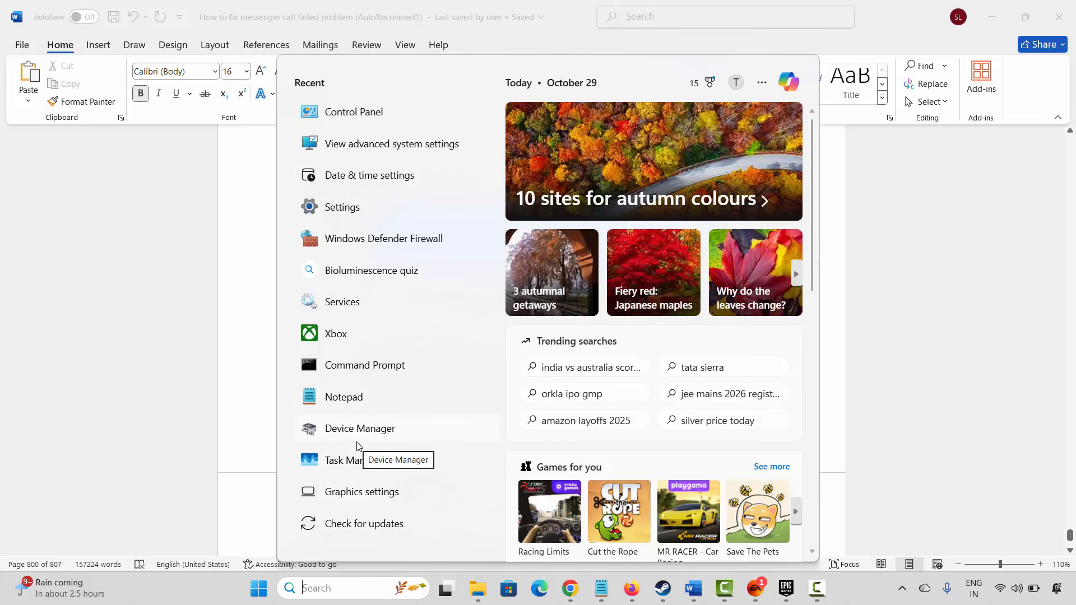
type("wind")
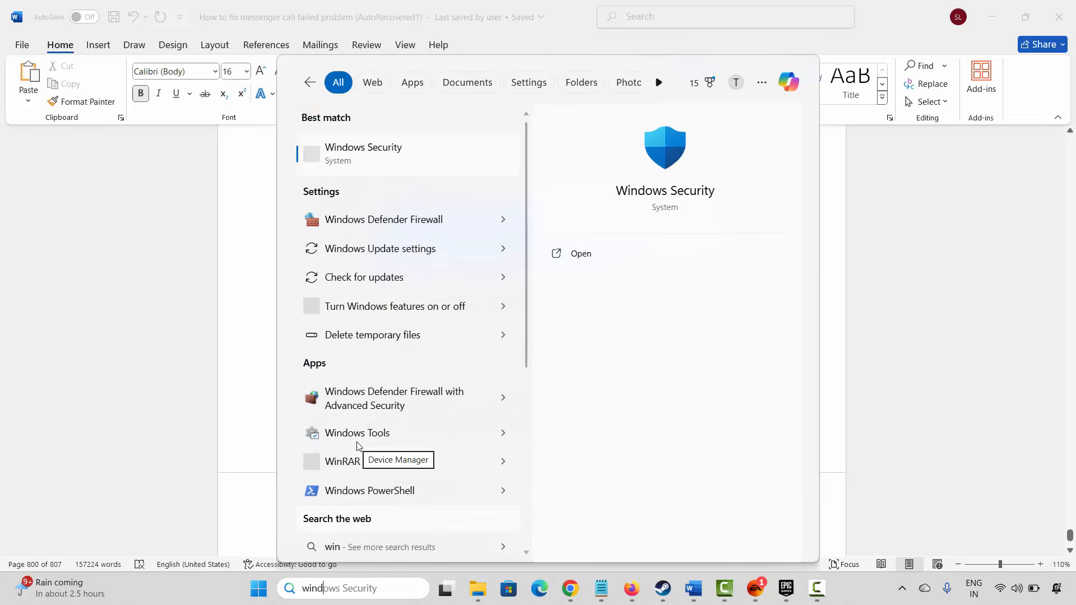
type("ows")
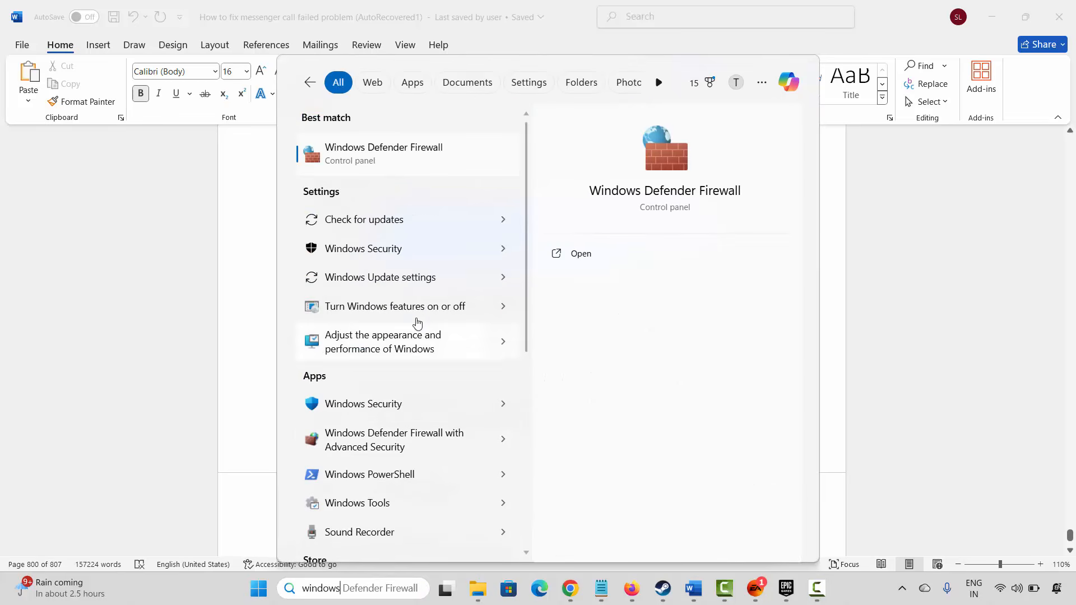
left_click(389, 405)
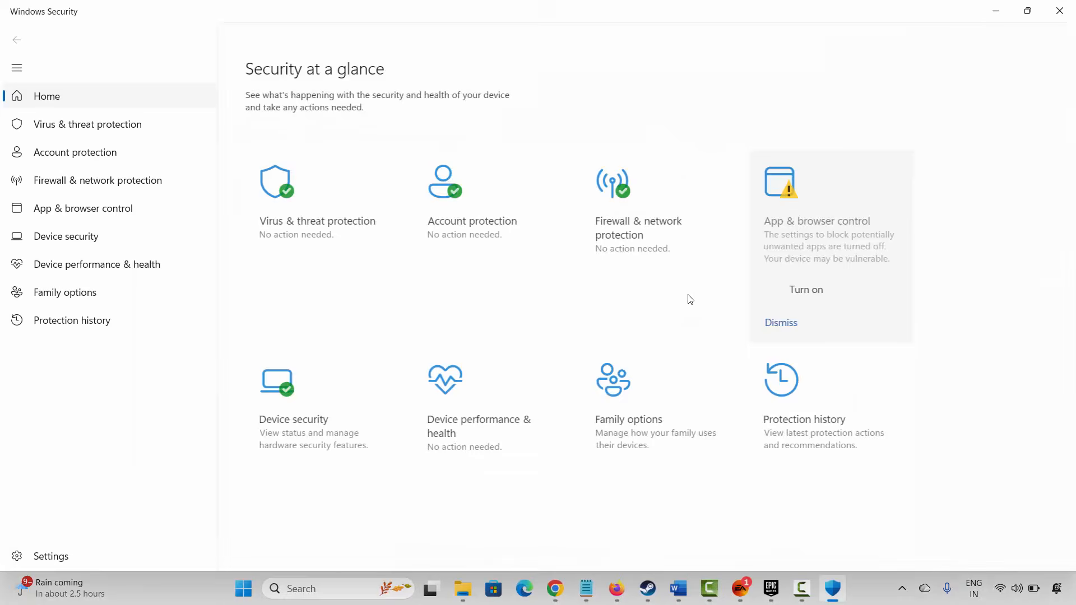
left_click(637, 236)
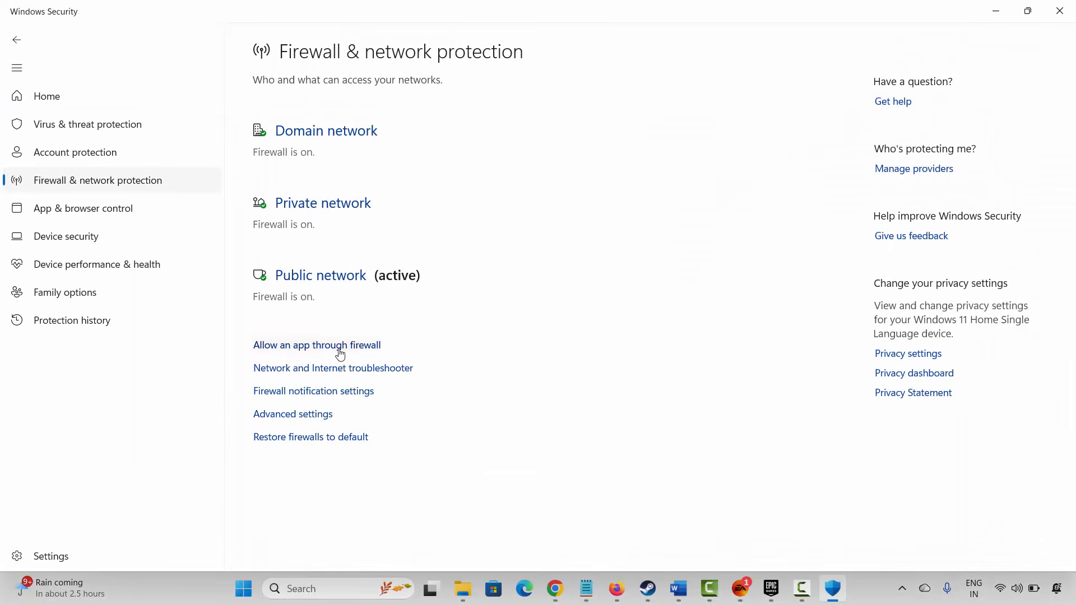
left_click(409, 370)
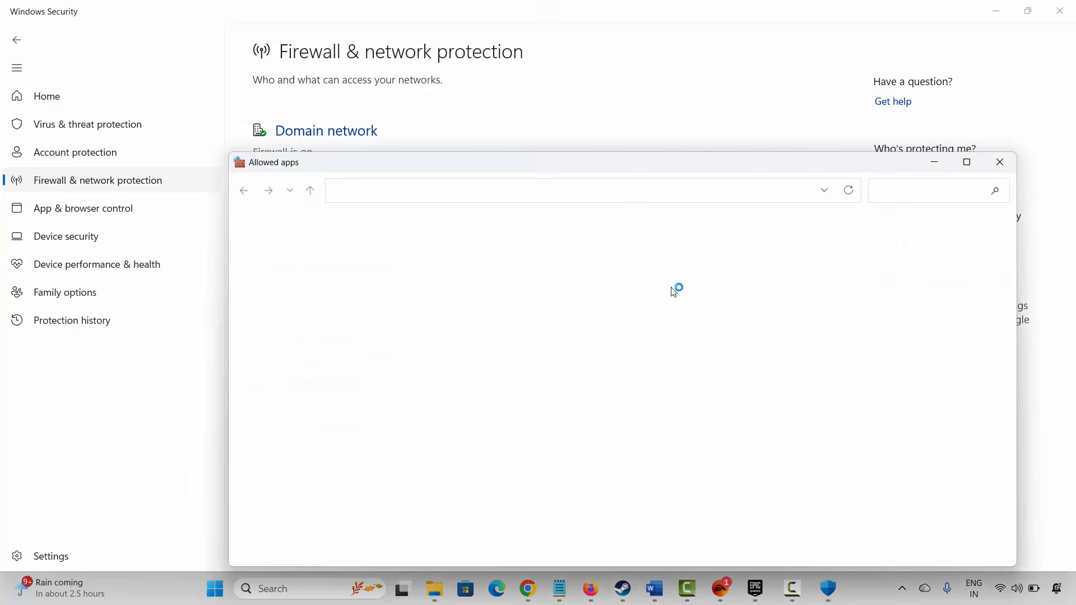
left_click(768, 264)
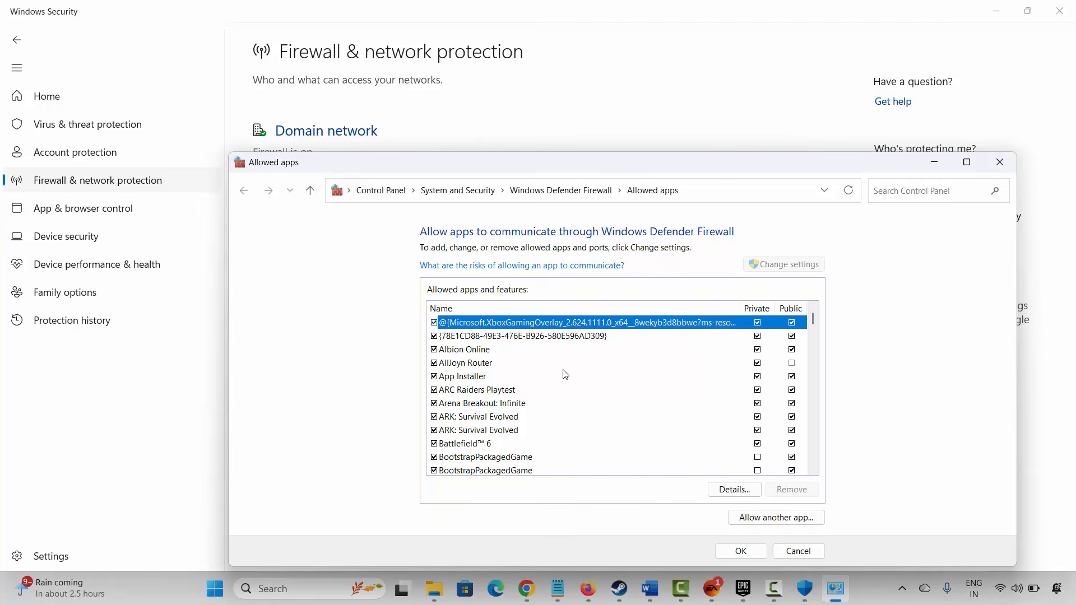
scroll(560, 388, "down", 2)
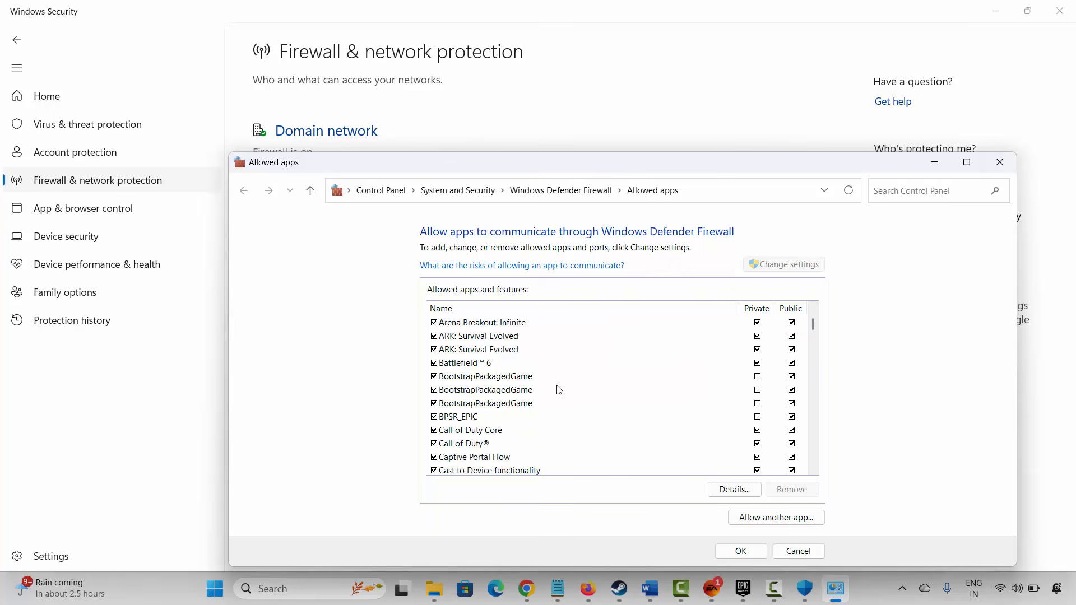
View how to browse for another app to allow through the firewall, and cancel the file selection
left_click(764, 518)
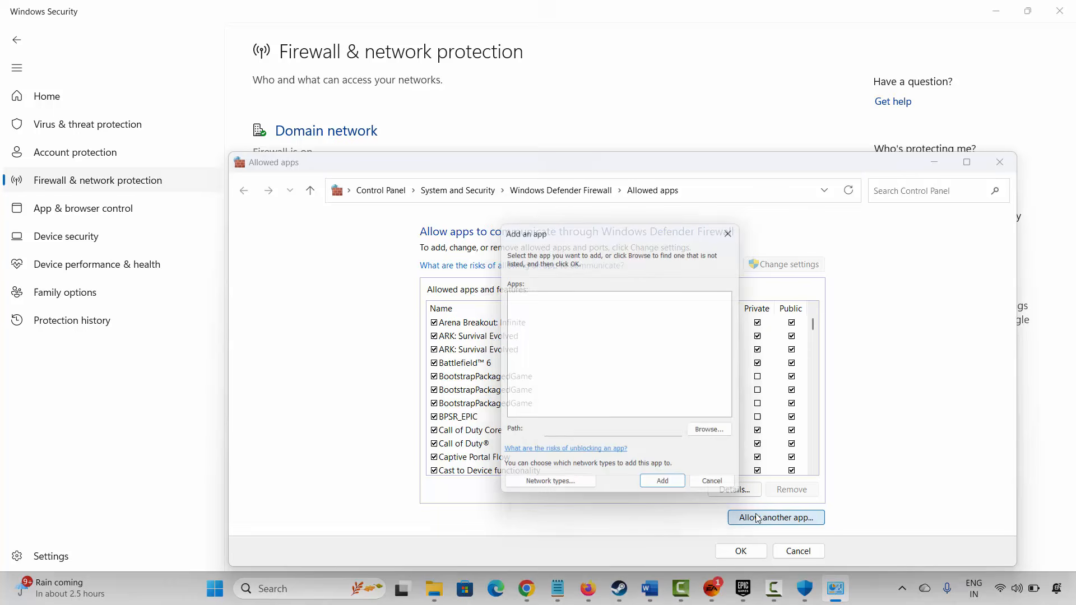
left_click(717, 435)
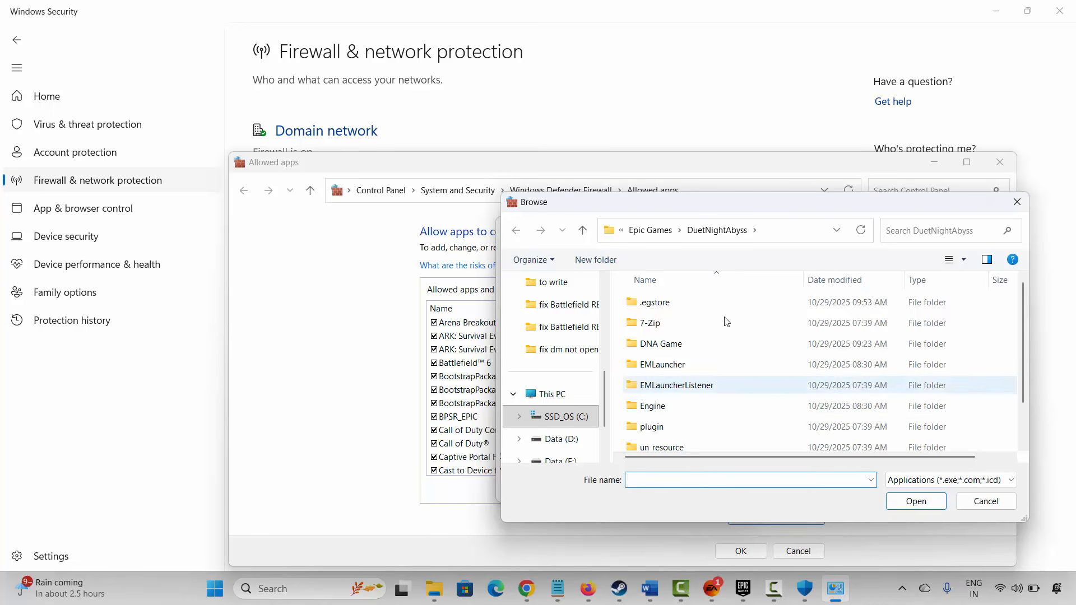
left_click(985, 502)
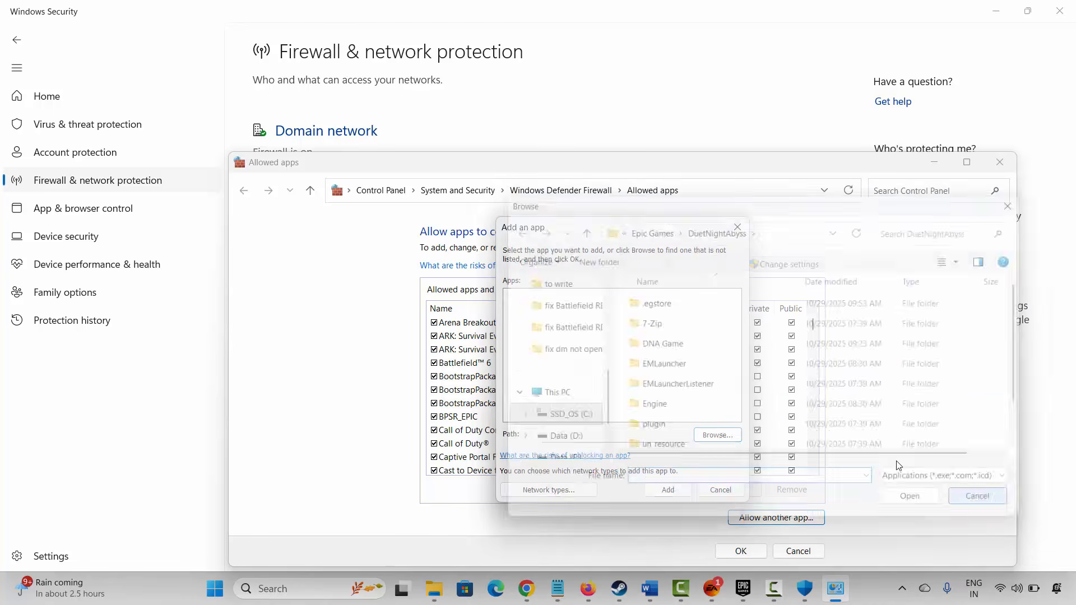
Cancel adding another app, select Battlefield 6 in the firewall's allowed apps, accept the list and close Windows Security
left_click(720, 490)
left_click(488, 366)
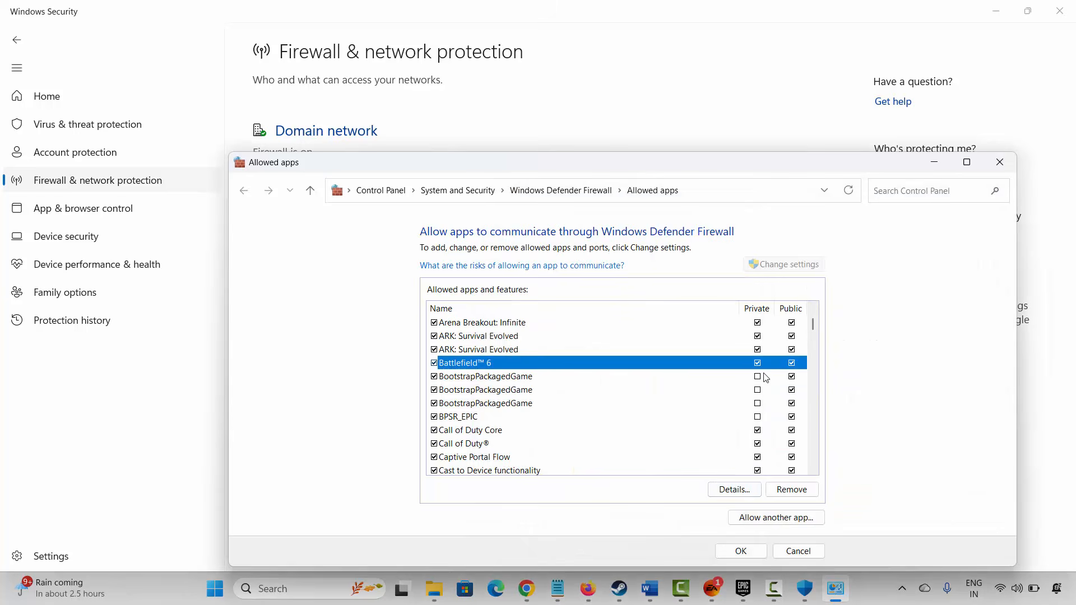
left_click(740, 551)
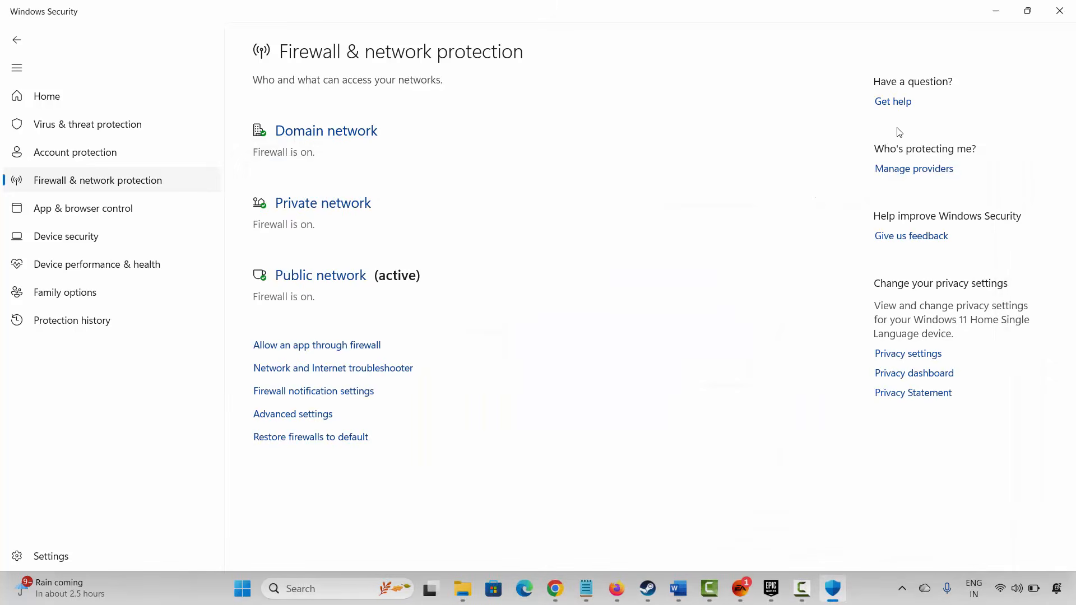
left_click(1059, 11)
Go to Method 7 in the Word document, search Windows for "check for updates" and run an update check in Windows Update
scroll(501, 335, "down", 4)
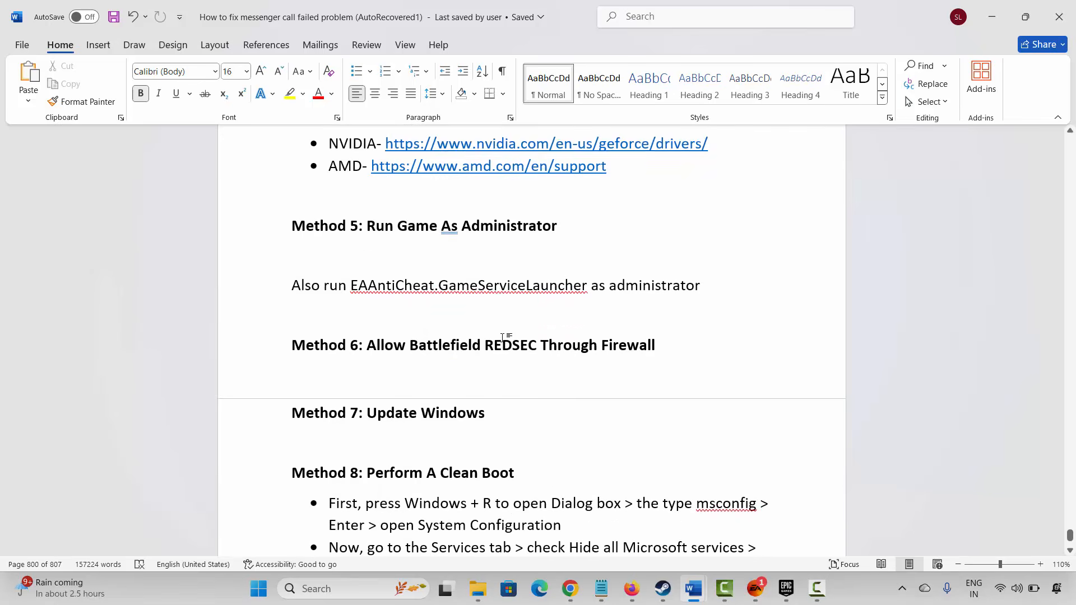
left_click(265, 352)
left_click(405, 397)
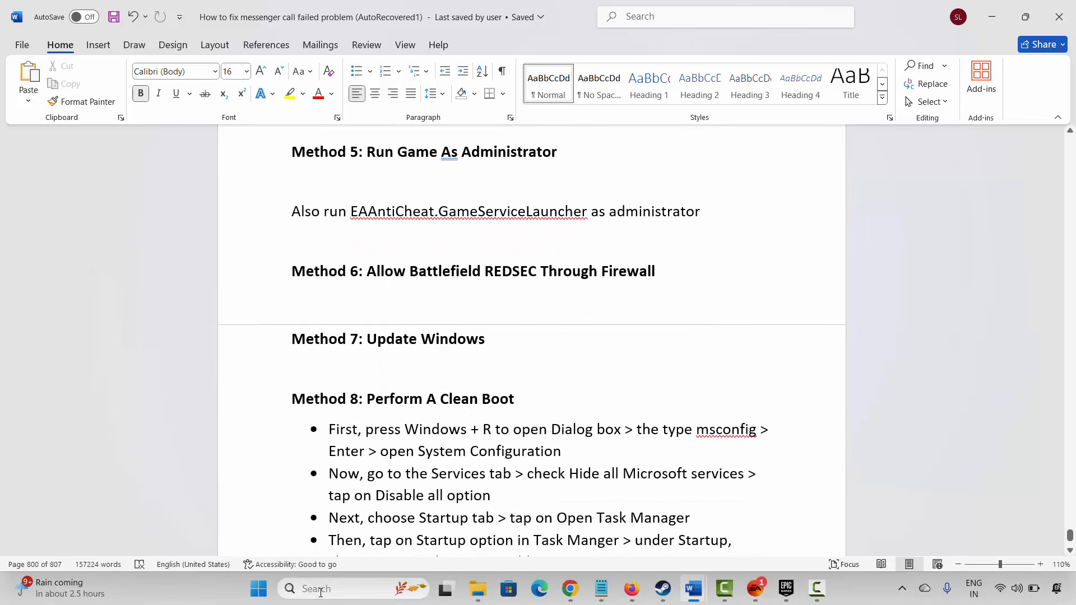
left_click(347, 589)
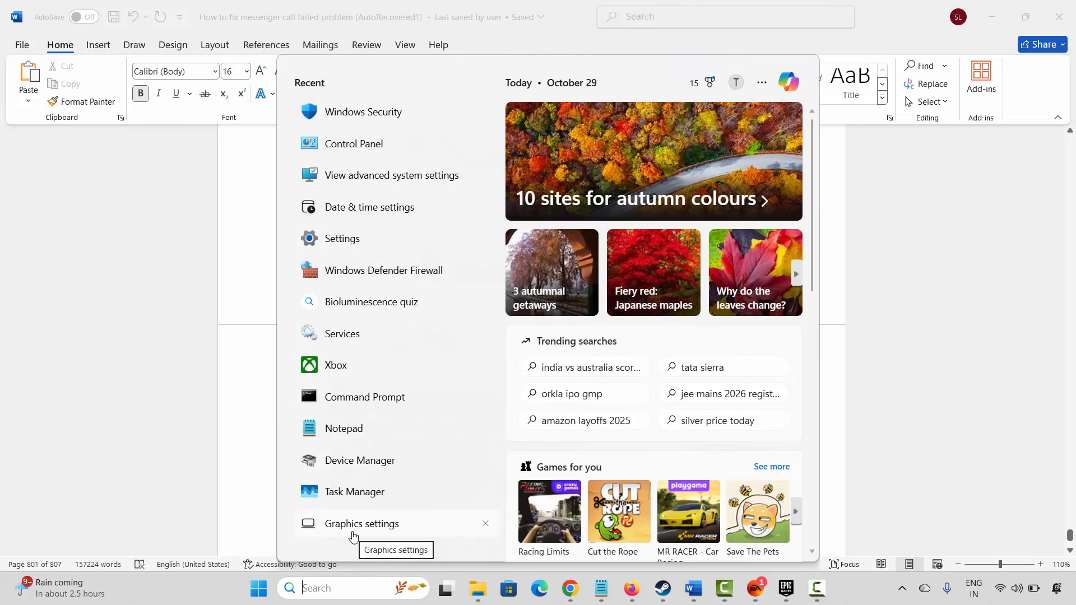
type("check for updates")
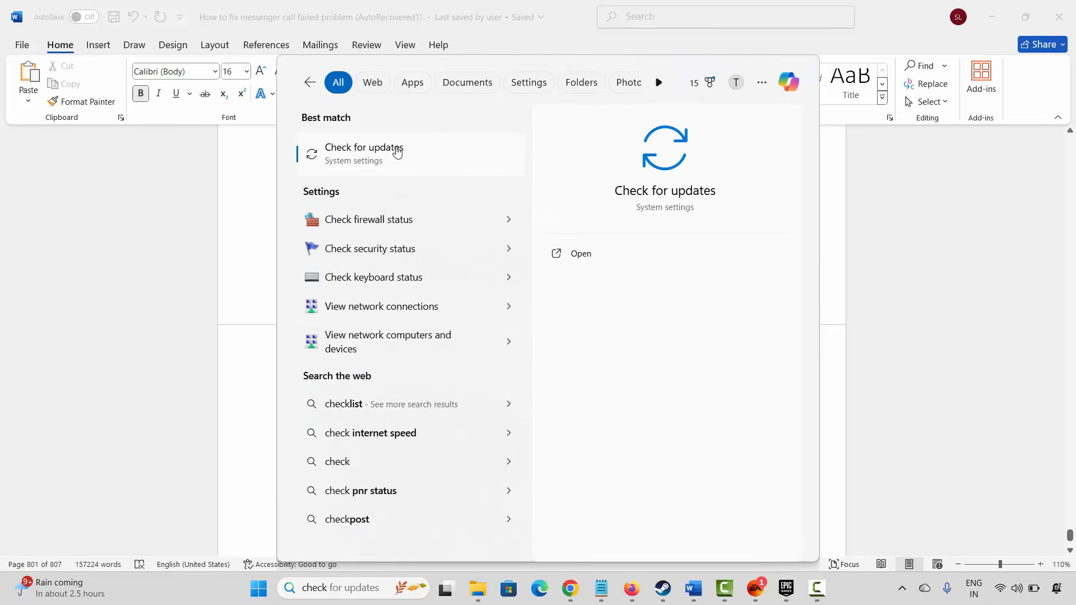
left_click(396, 150)
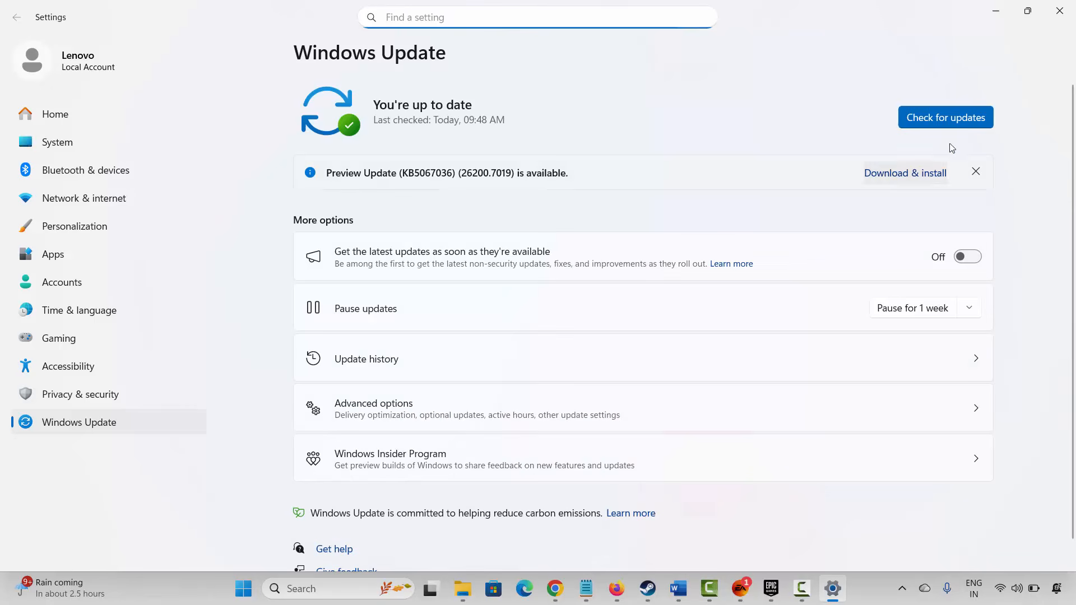
left_click(955, 119)
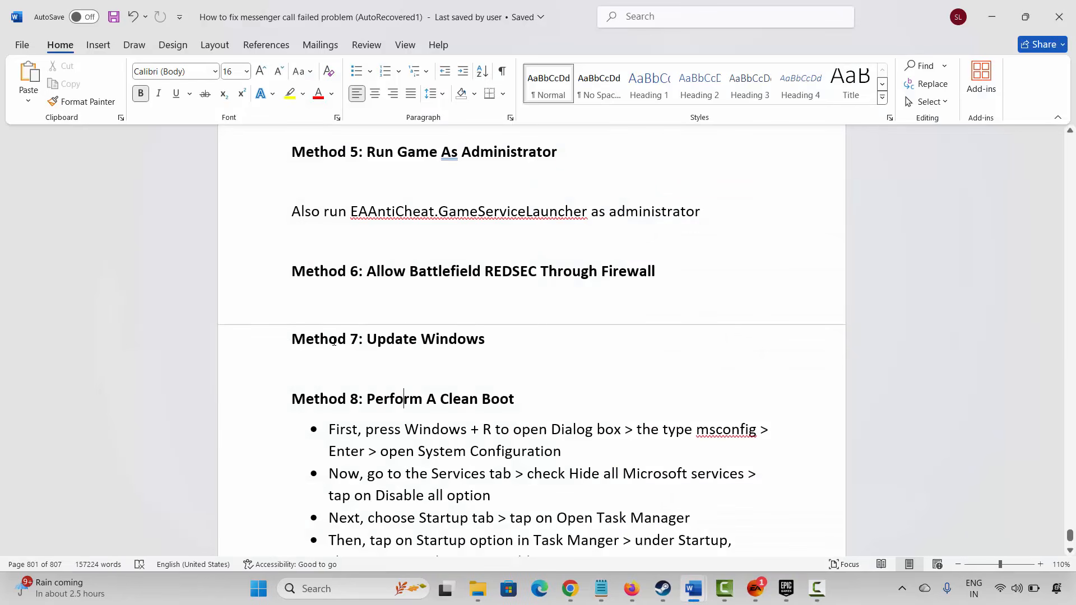
Read the Method 8 instructions for performing a clean boot in the Word document
scroll(335, 341, "down", 3)
left_click(283, 335)
left_click(394, 401)
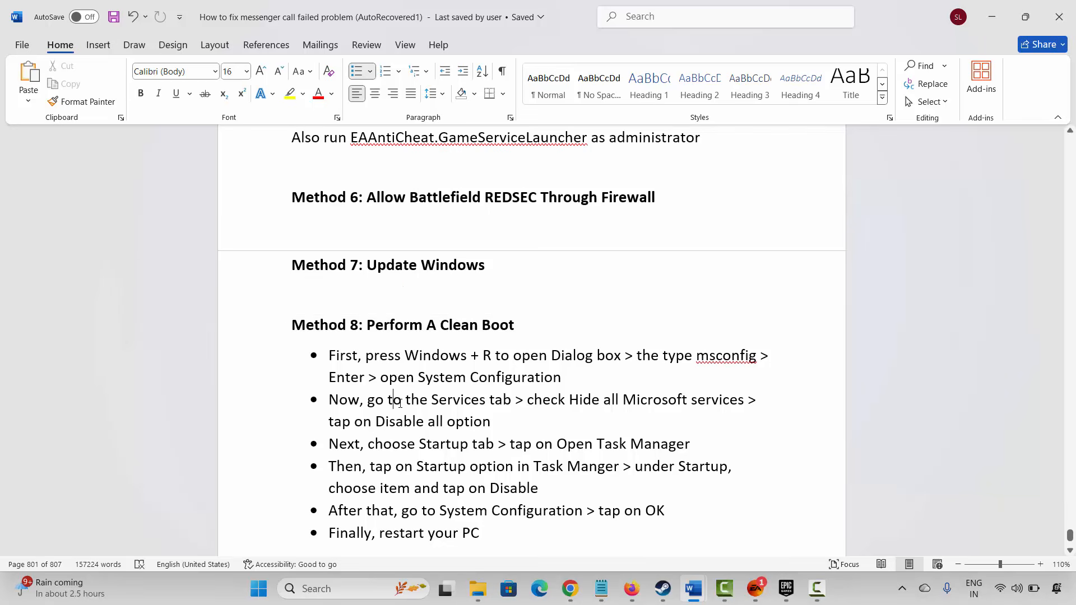
scroll(417, 397, "down", 3)
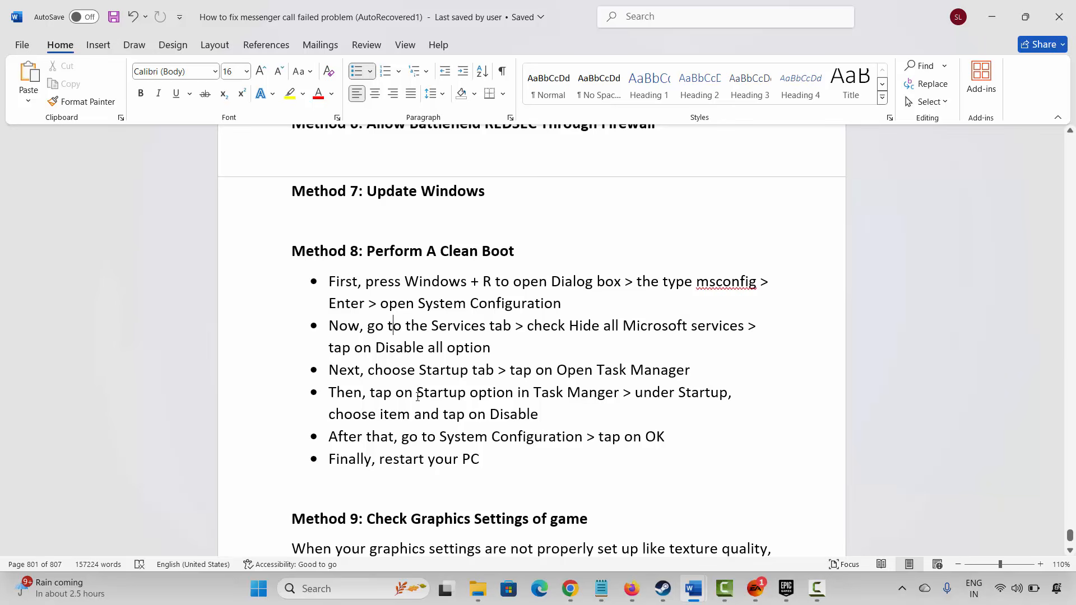
Open System Configuration by running msconfig and hide all Microsoft services in its list of services
key("super+r")
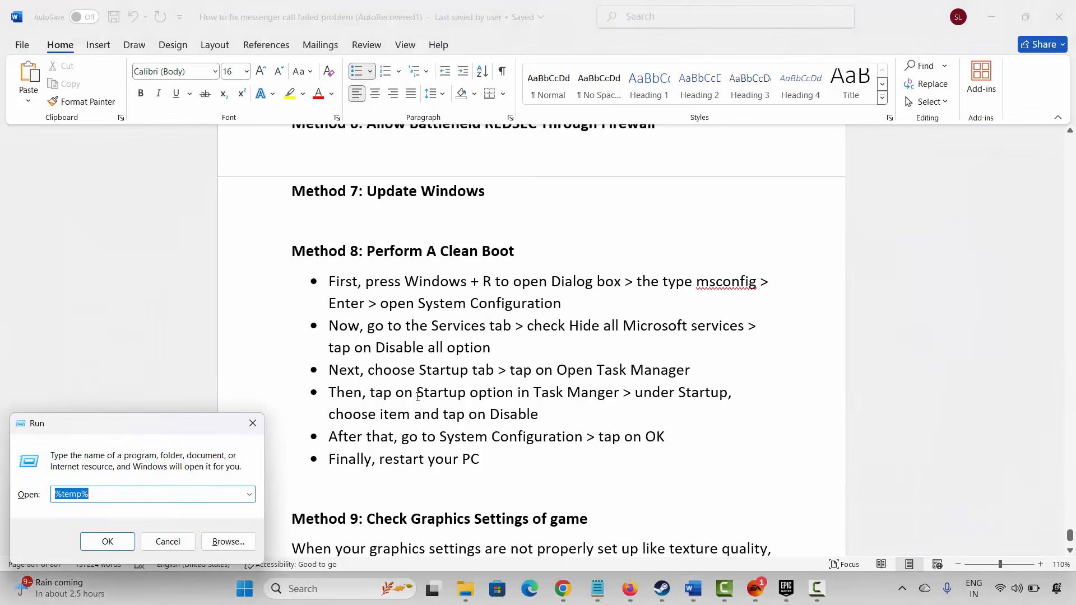
type("ms")
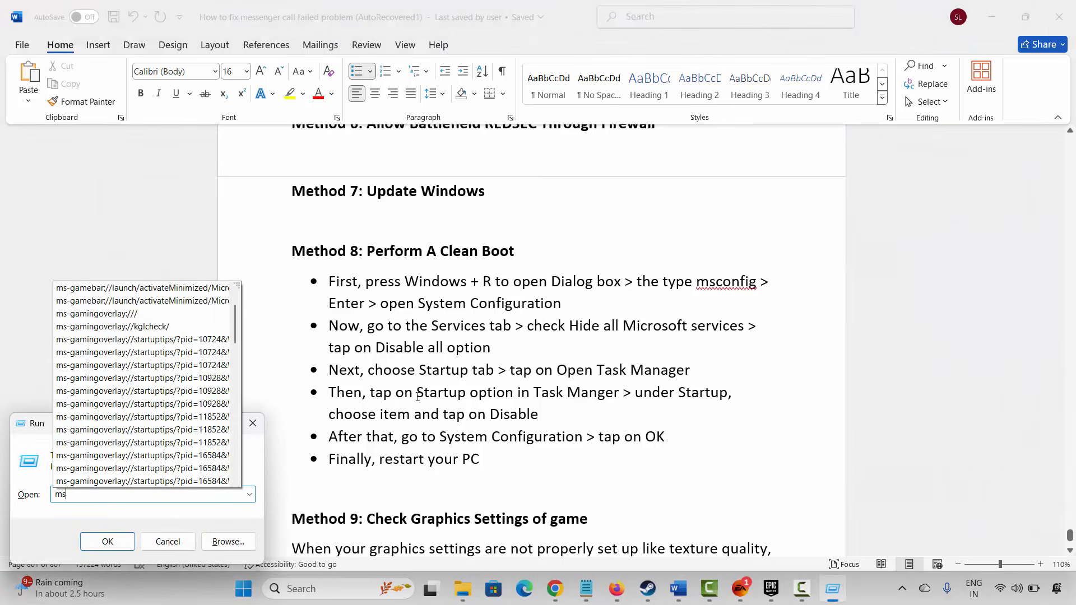
type("confi")
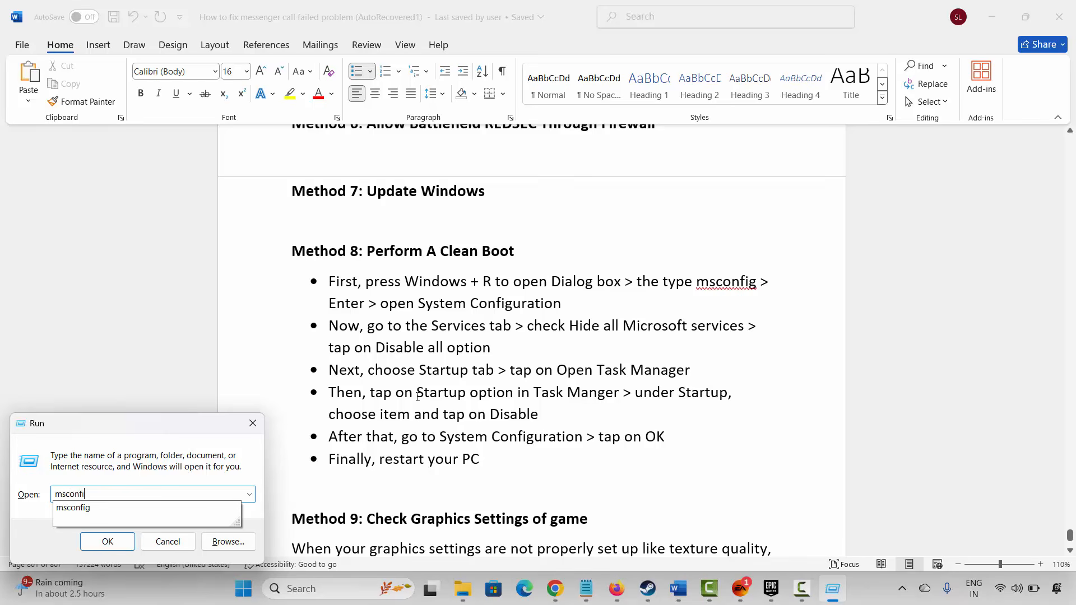
type("g")
key("Return")
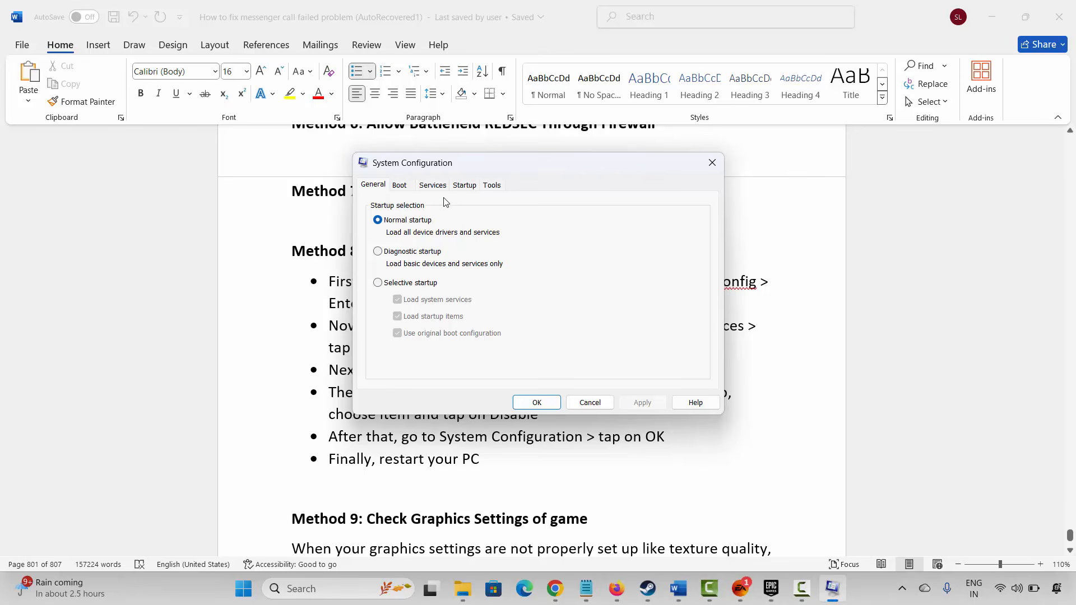
left_click(432, 186)
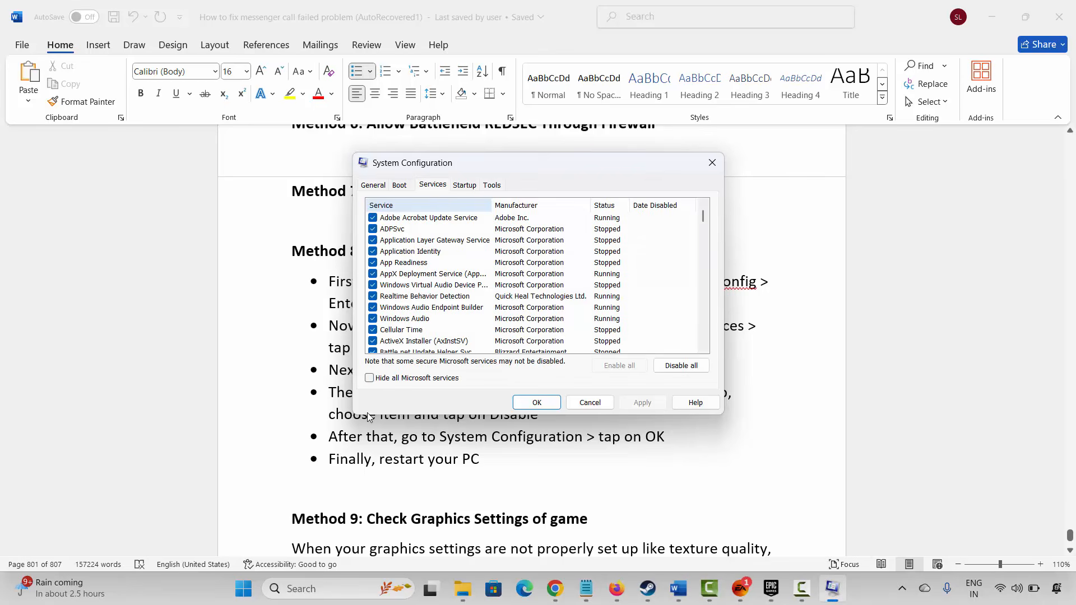
left_click(370, 379)
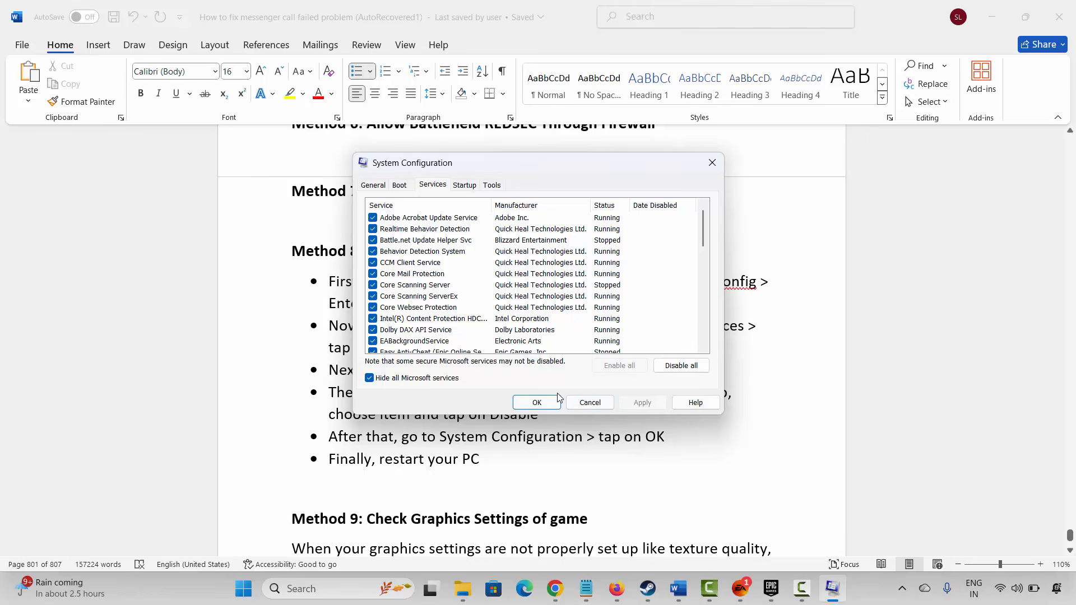
View the startup apps in Task Manager from System Configuration, select steam, and close both windows without disabling anything
left_click(474, 187)
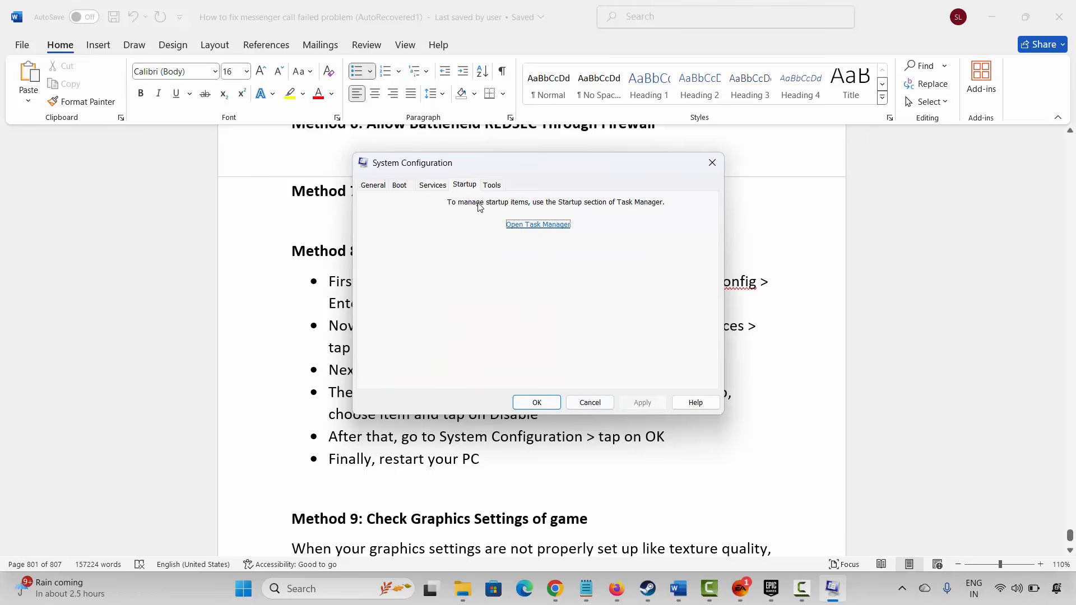
left_click(539, 225)
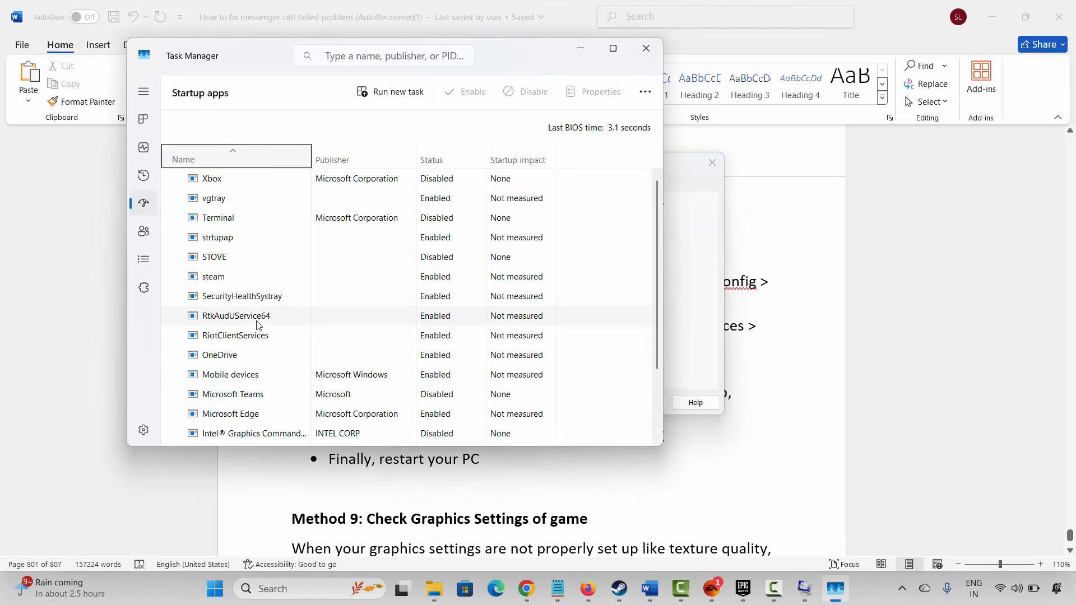
scroll(247, 318, "down", 1)
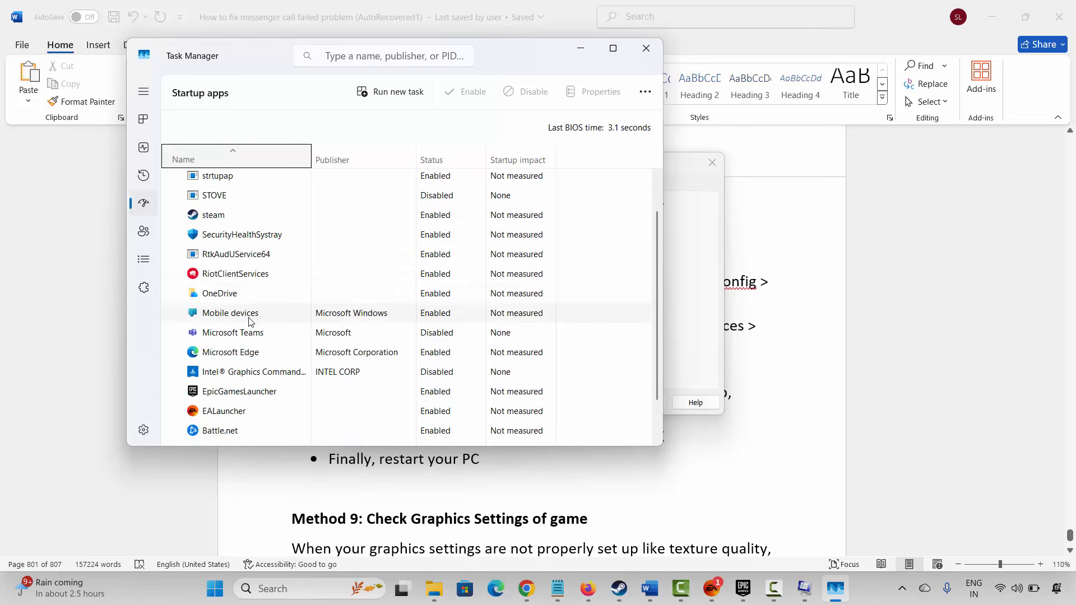
scroll(251, 321, "up", 1)
left_click(268, 235)
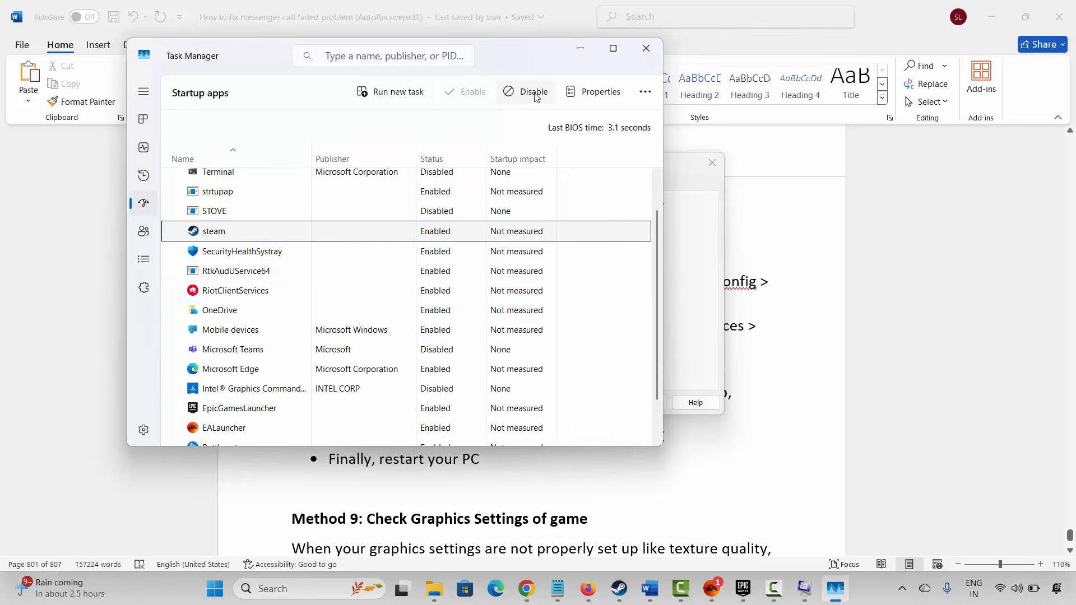
left_click(646, 49)
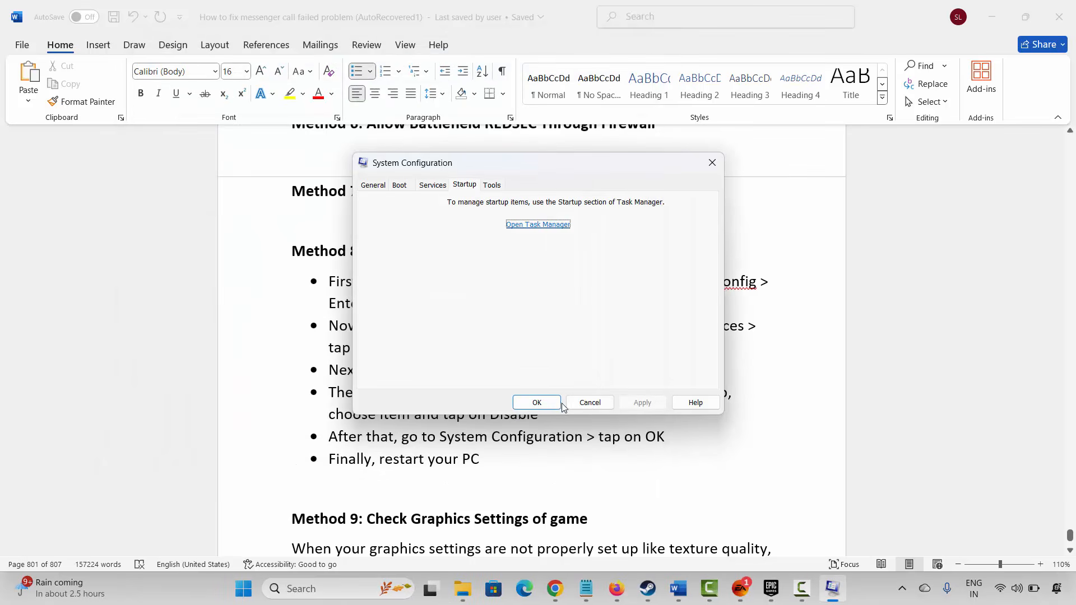
left_click(712, 163)
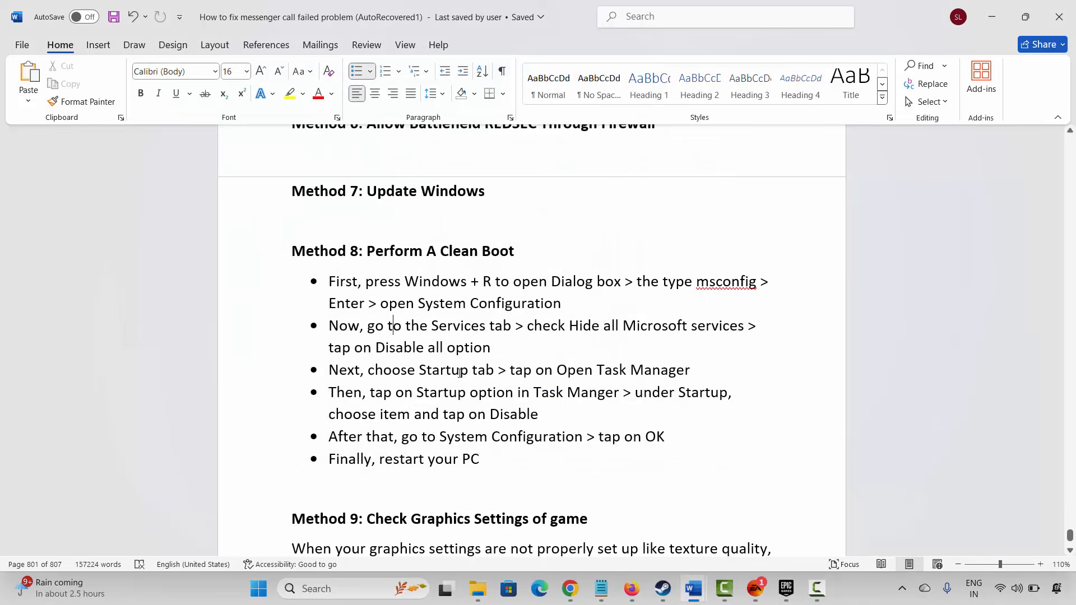
Read Method 9 about checking the game's graphics settings, highlighting the start of its first sentence
scroll(463, 376, "down", 1)
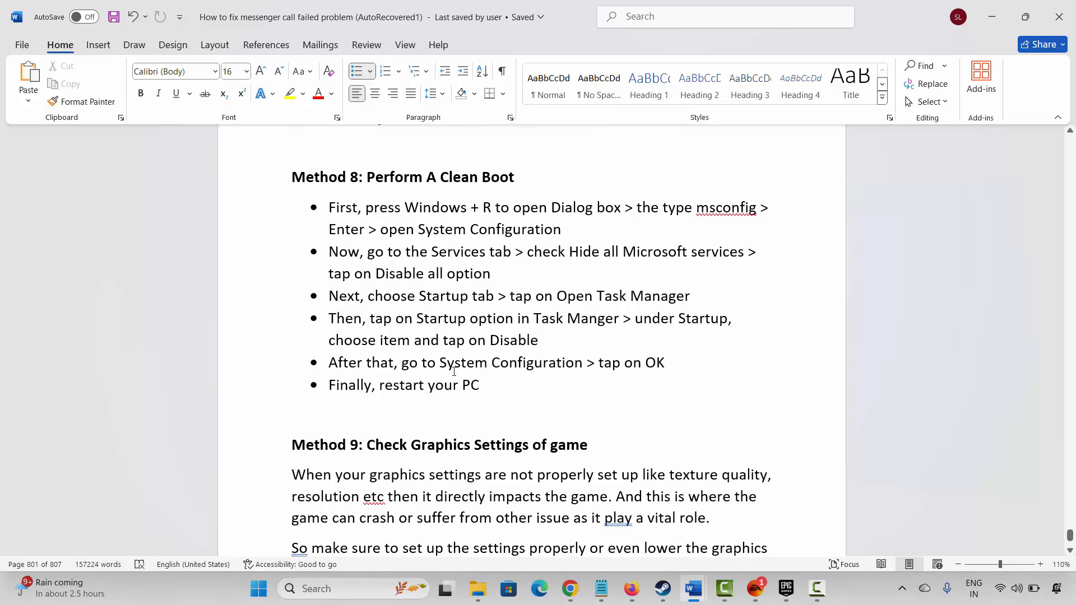
scroll(454, 371, "down", 1)
left_click(274, 381)
left_click(450, 443)
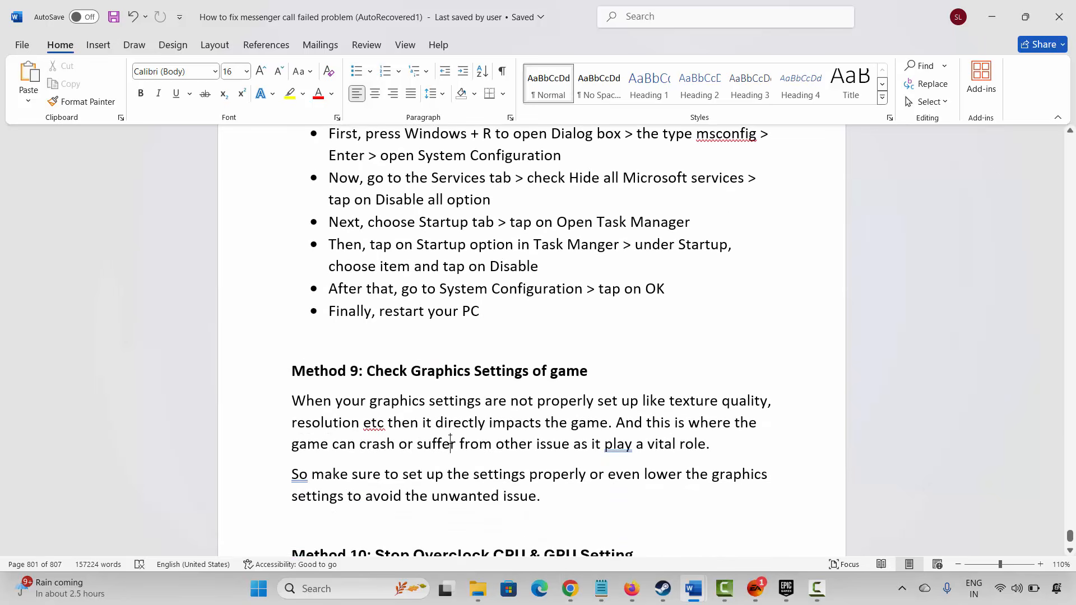
left_click_drag(327, 413, 595, 403)
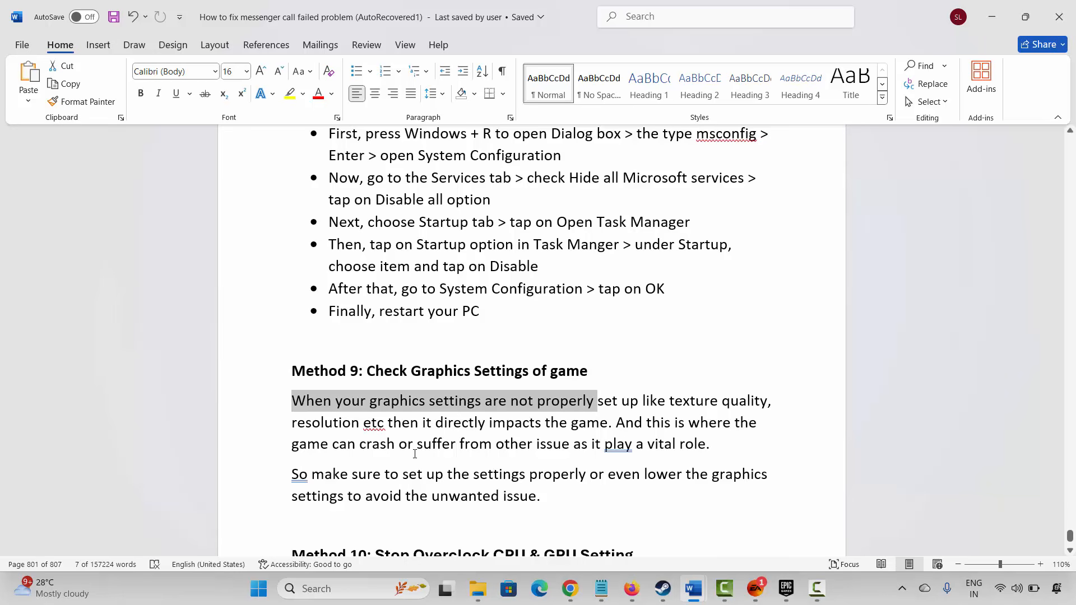
Read Method 10 about stopping CPU and GPU overclocking in the Word document
scroll(398, 456, "down", 2)
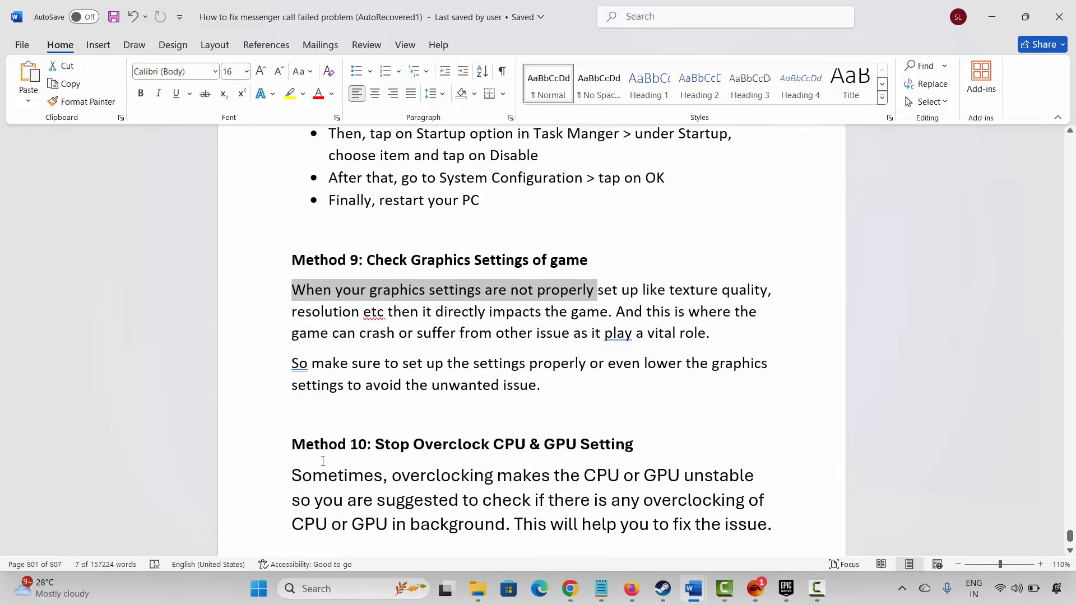
left_click(262, 447)
left_click(424, 500)
scroll(448, 438, "down", 1)
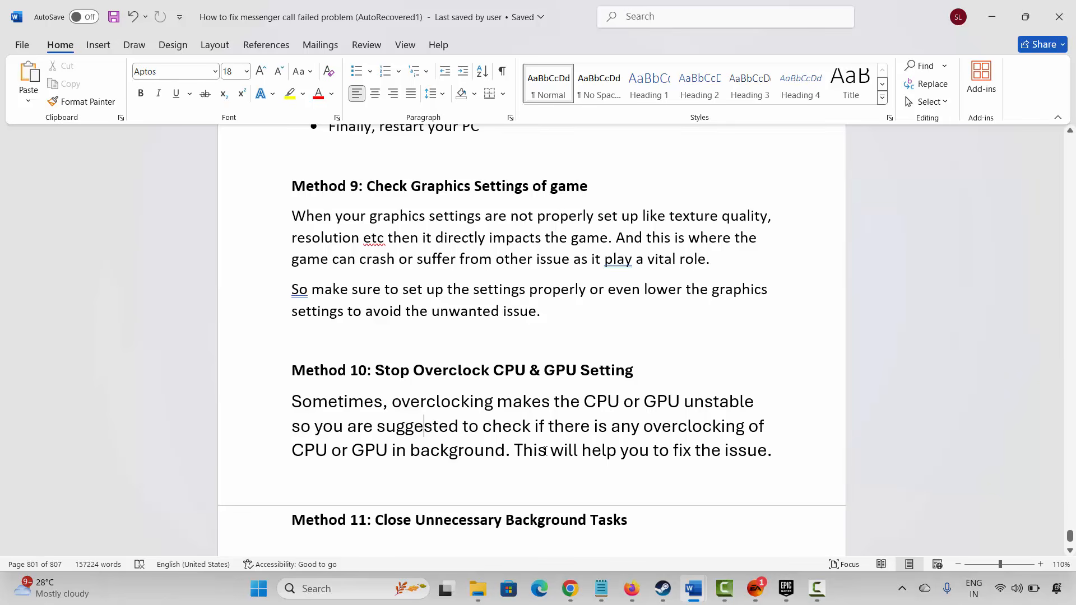
Go to Method 11, browse Task Manager's background processes, view the End task option for DAX API, and close Task Manager
scroll(407, 395, "down", 3)
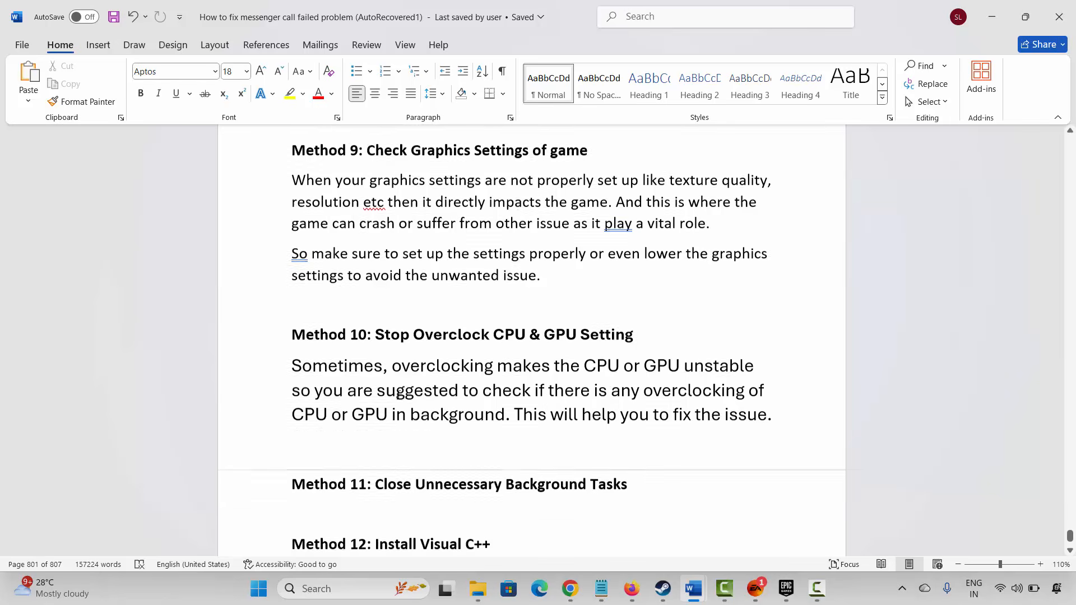
left_click(254, 429)
left_click(427, 443)
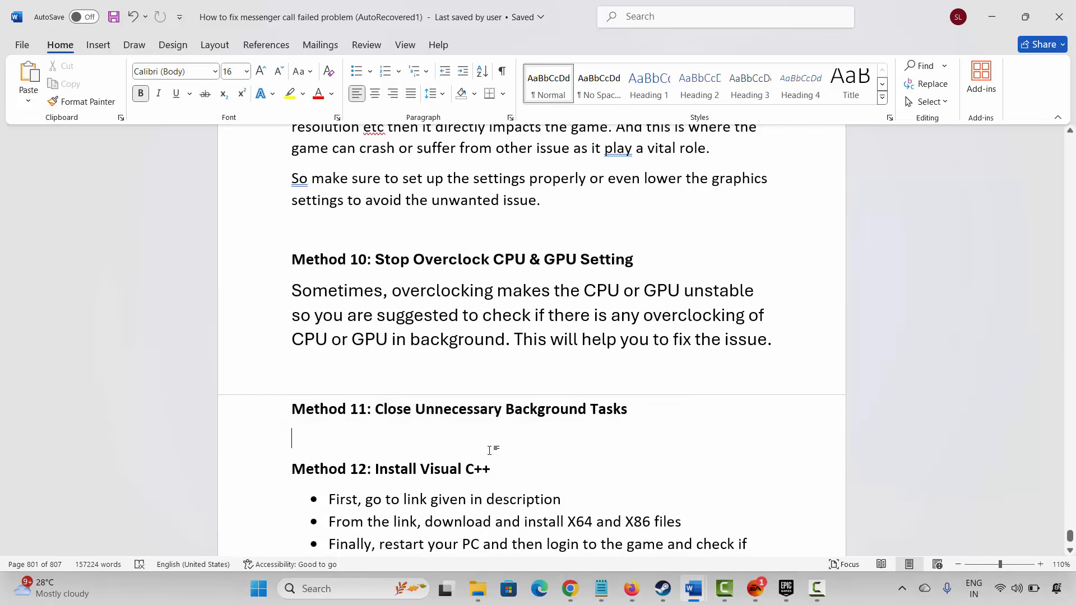
left_click(347, 589)
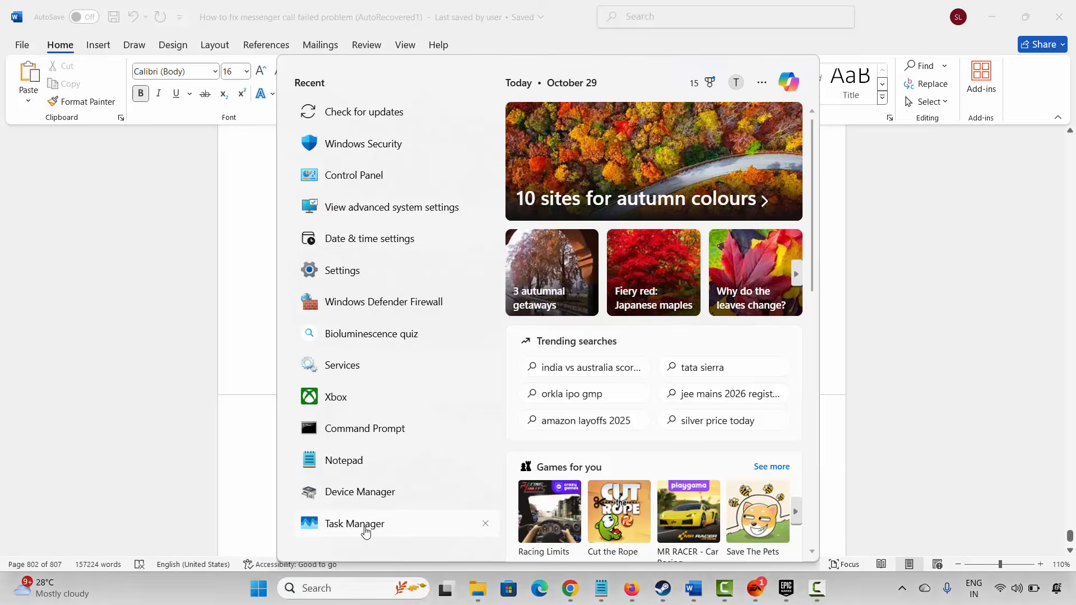
left_click(358, 524)
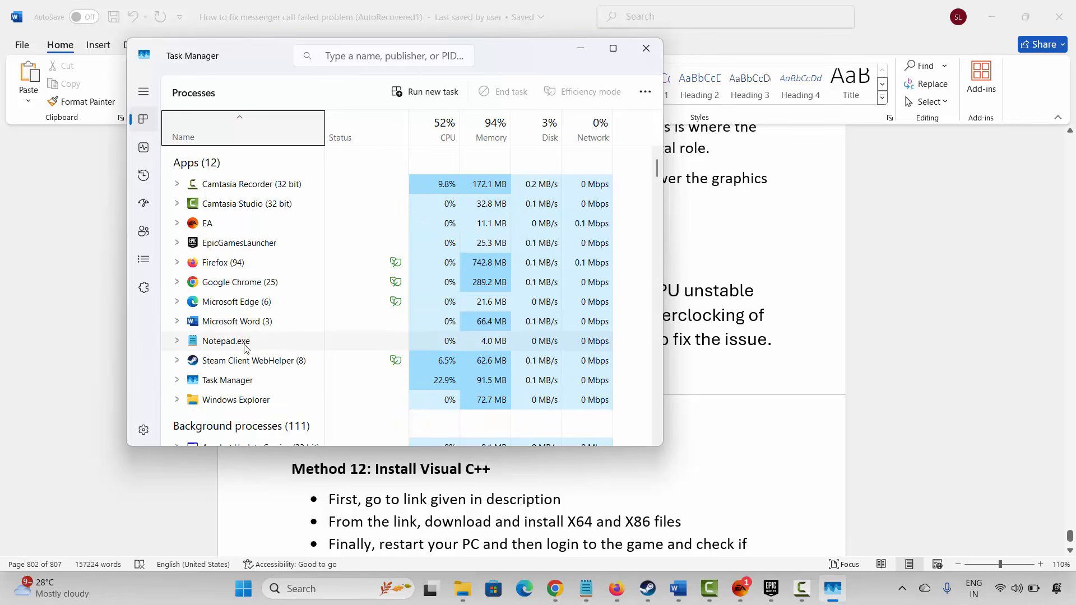
scroll(244, 348, "down", 6)
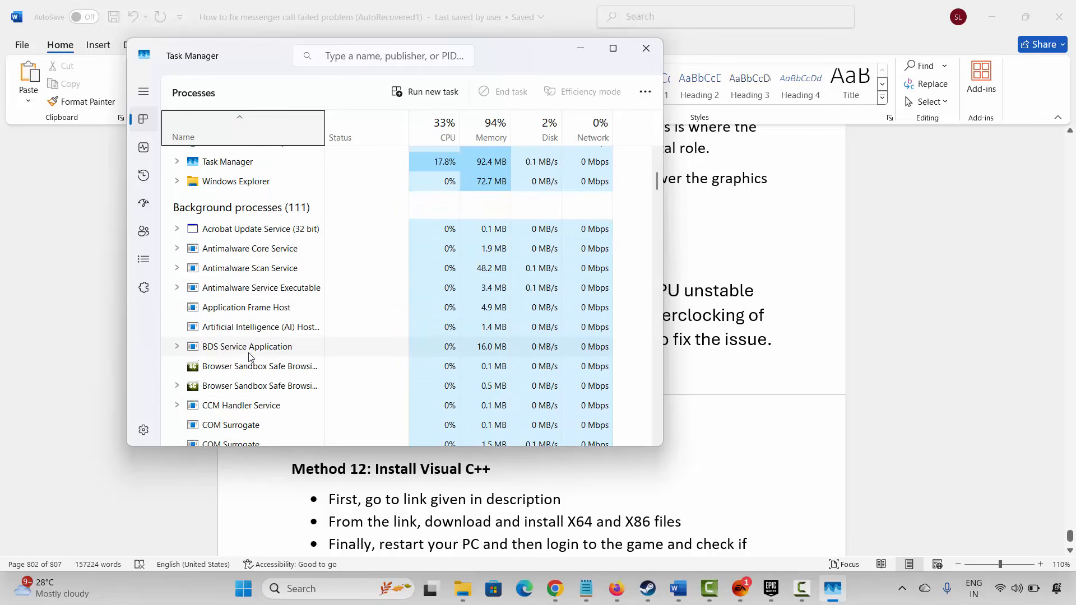
scroll(250, 357, "down", 7)
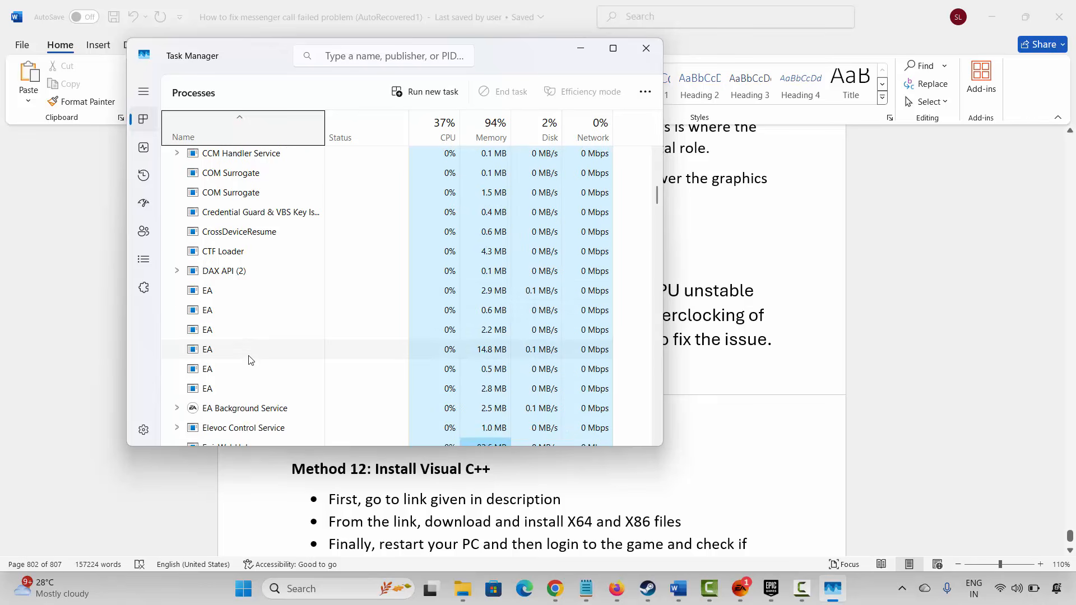
right_click(217, 274)
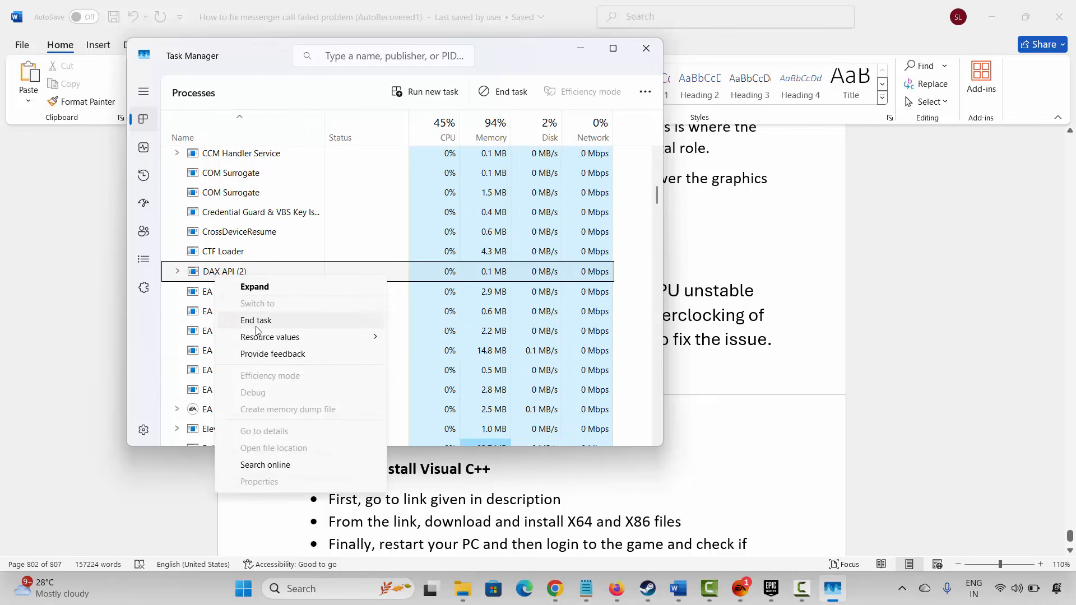
left_click(647, 50)
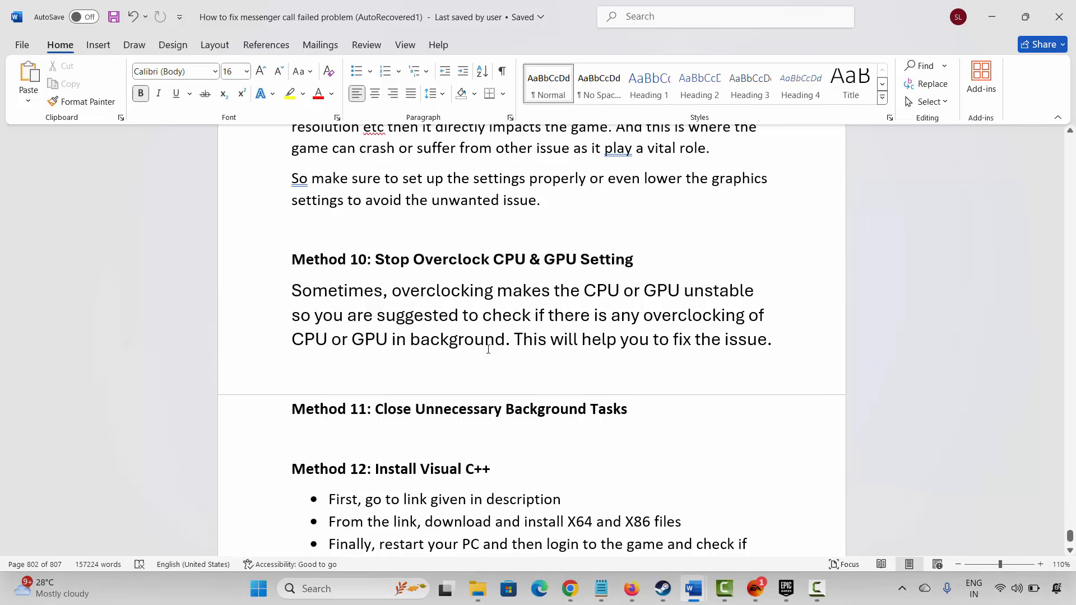
Go to Method 12 about installing Visual C++ and copy the learn.microsoft.com link below its instructions
scroll(489, 349, "down", 3)
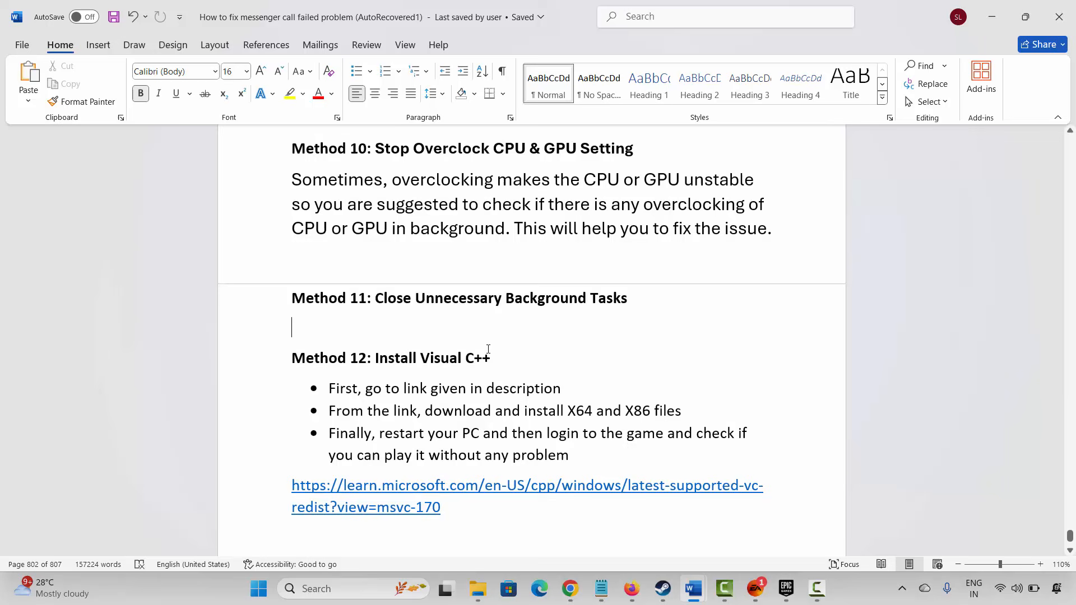
left_click(270, 359)
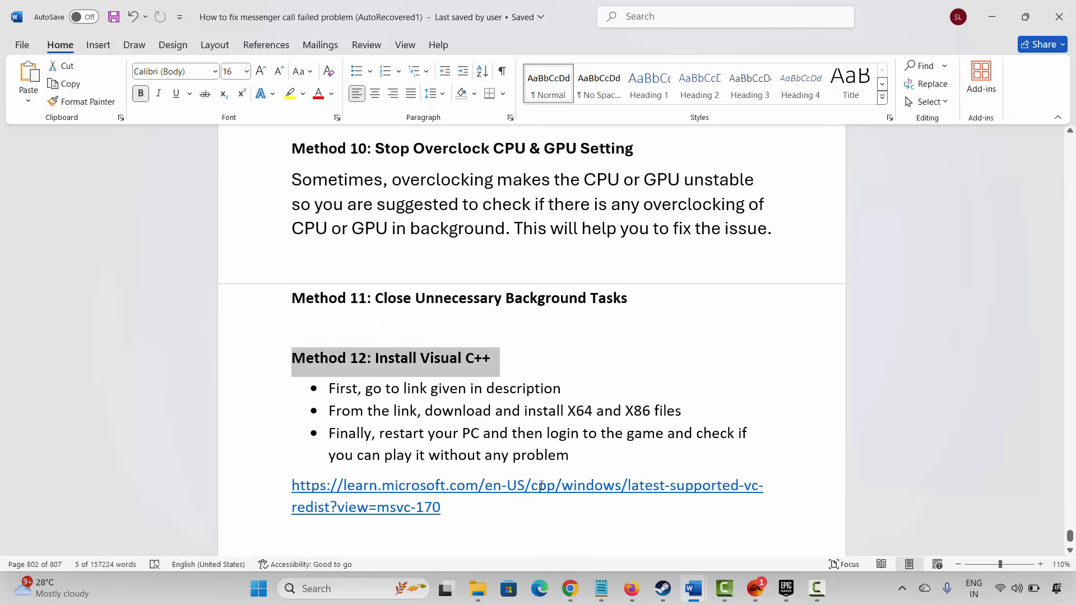
left_click_drag(289, 491, 444, 508)
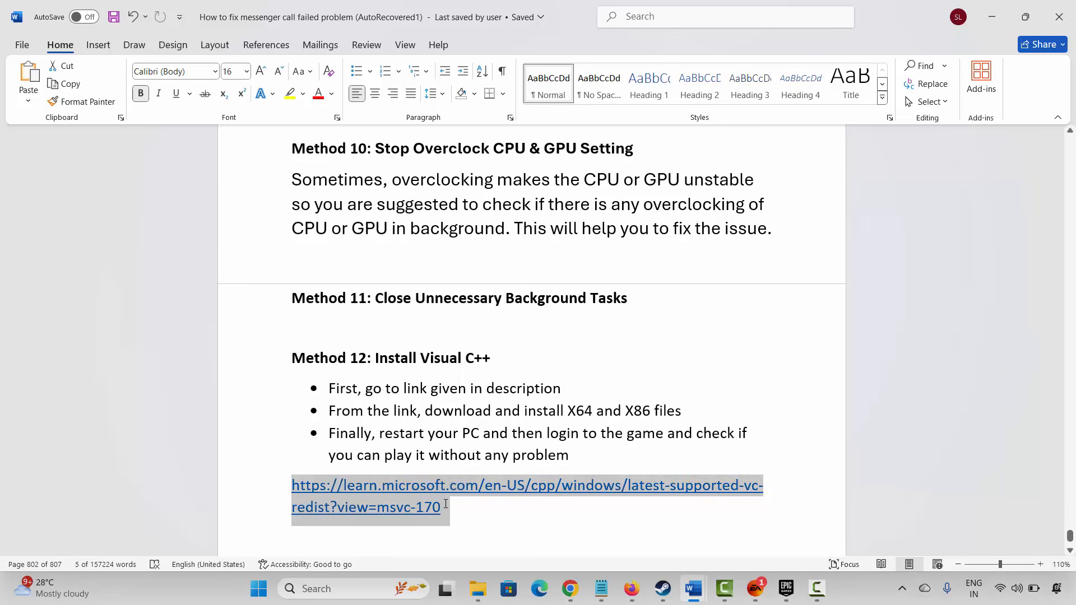
right_click(379, 499)
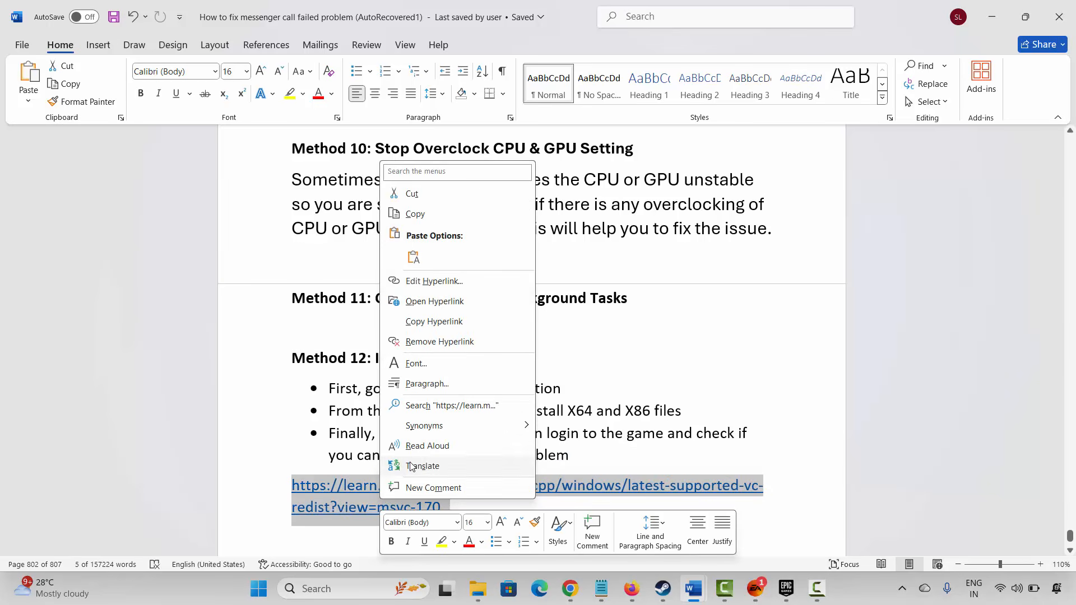
left_click(414, 214)
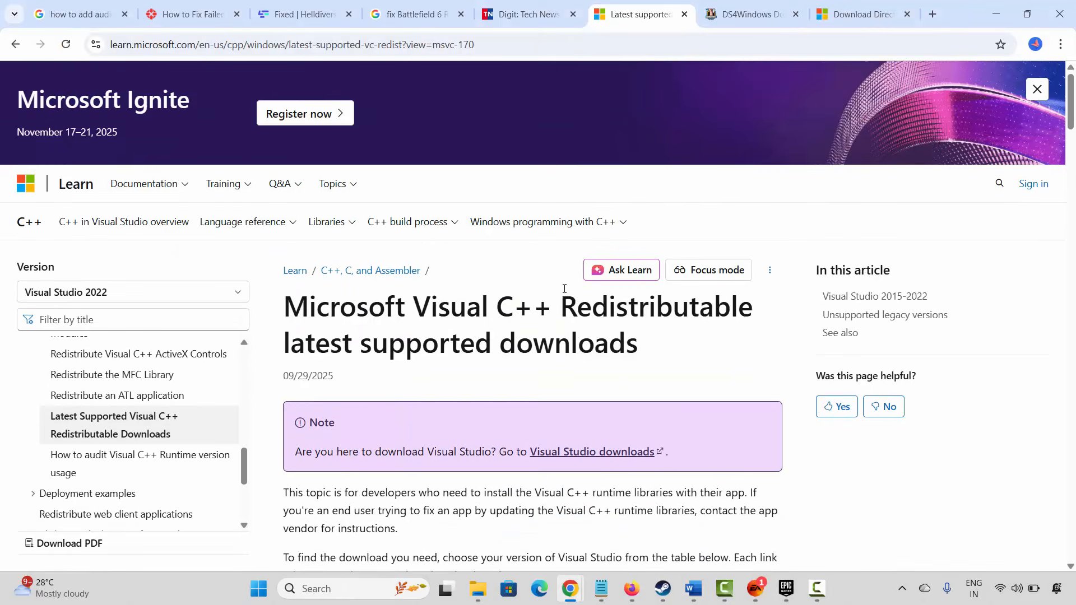
View the X86 and X64 links for the latest supported Visual C++ redistributable on the Microsoft Learn page in Chrome
scroll(565, 292, "down", 6)
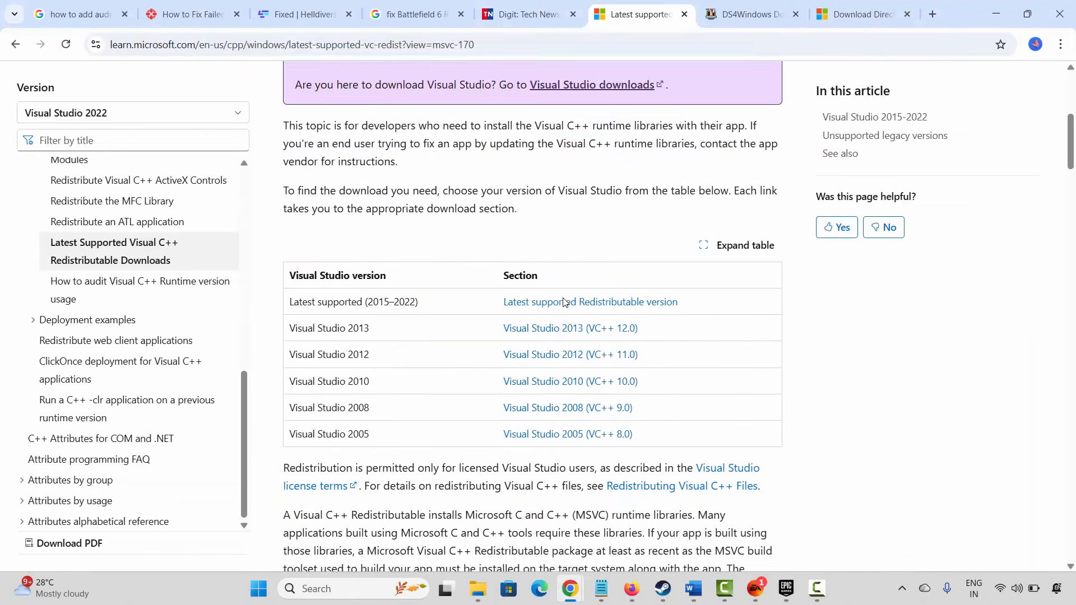
scroll(561, 311, "down", 12)
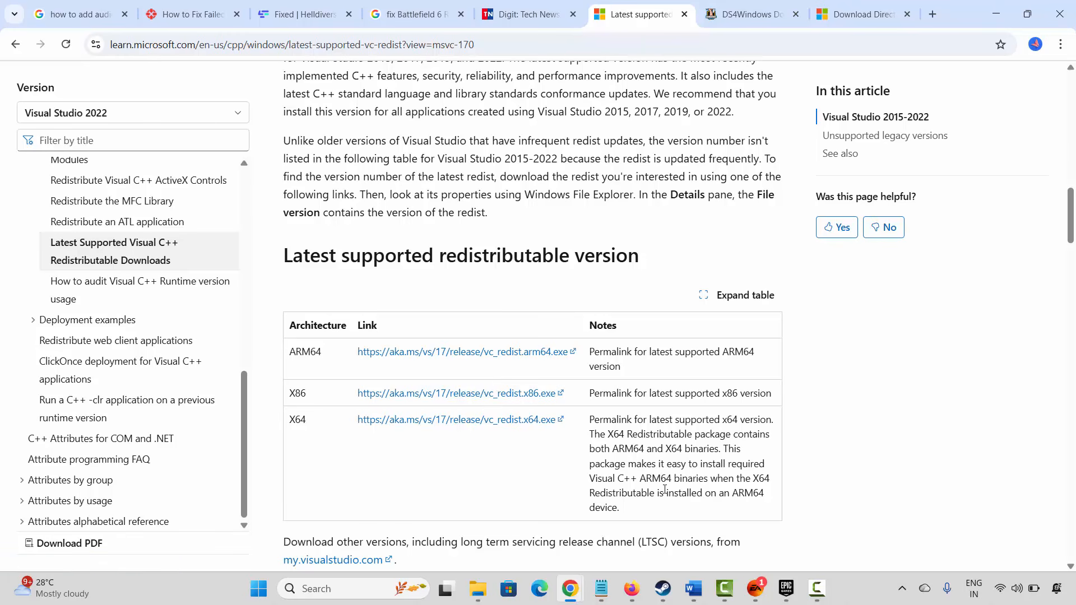
Return to the Word troubleshooting document and highlight "restart your" in the last point of Method 12
mouse_move(694, 588)
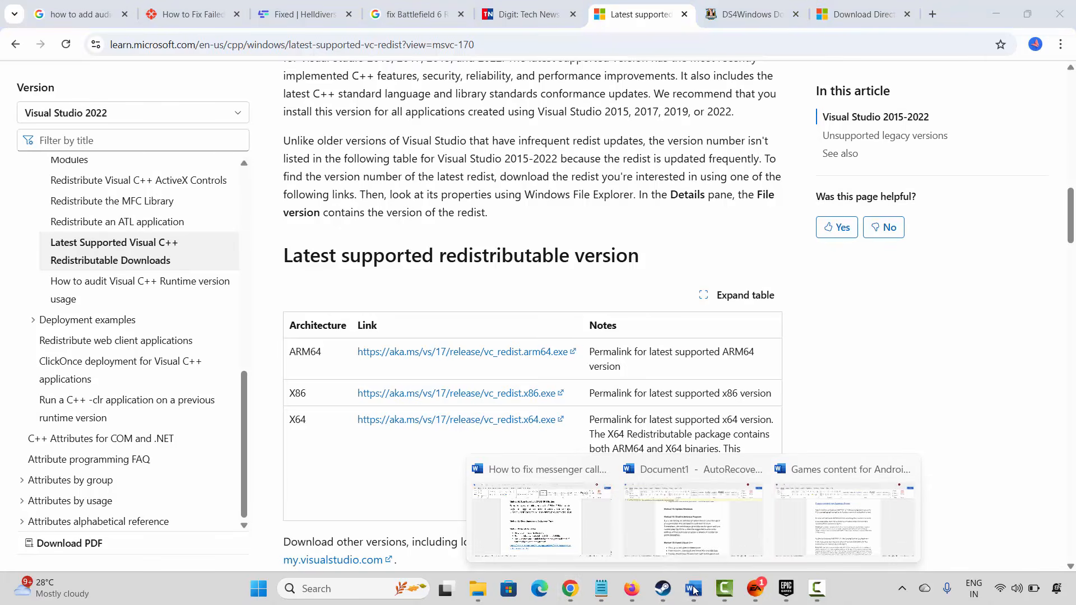
left_click(619, 547)
left_click(430, 455)
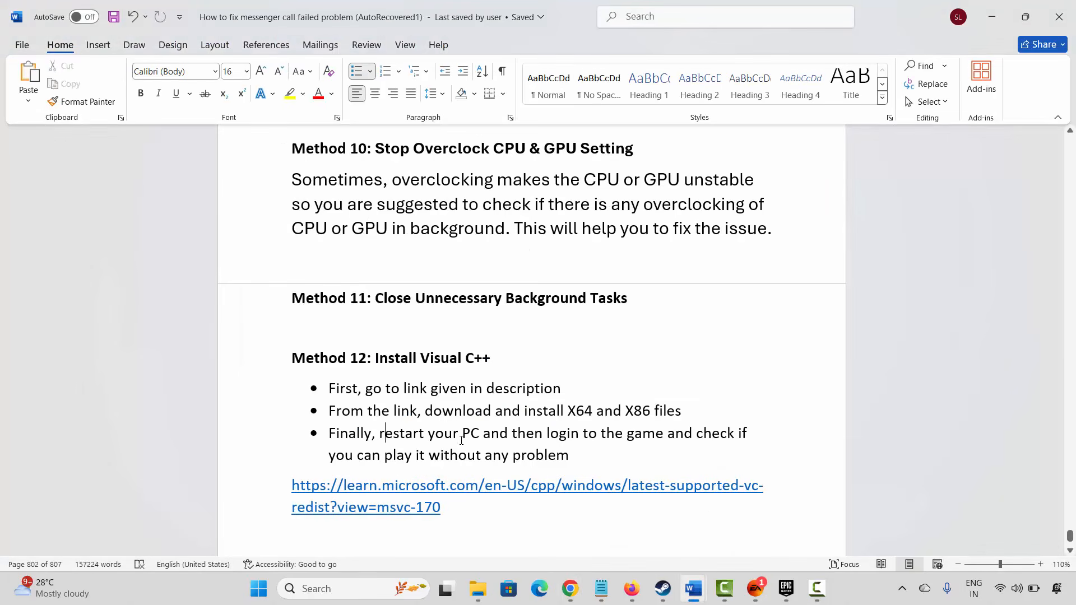
left_click_drag(461, 433, 386, 431)
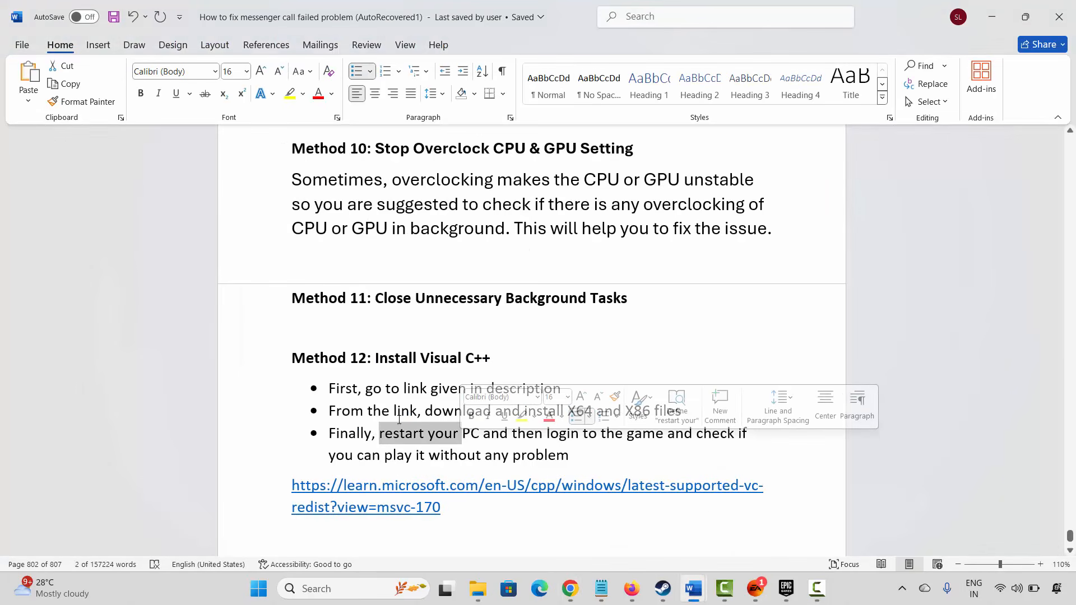
Go to Method 13 and open the Virtual Memory settings from the advanced performance options in System Properties
scroll(400, 420, "down", 3)
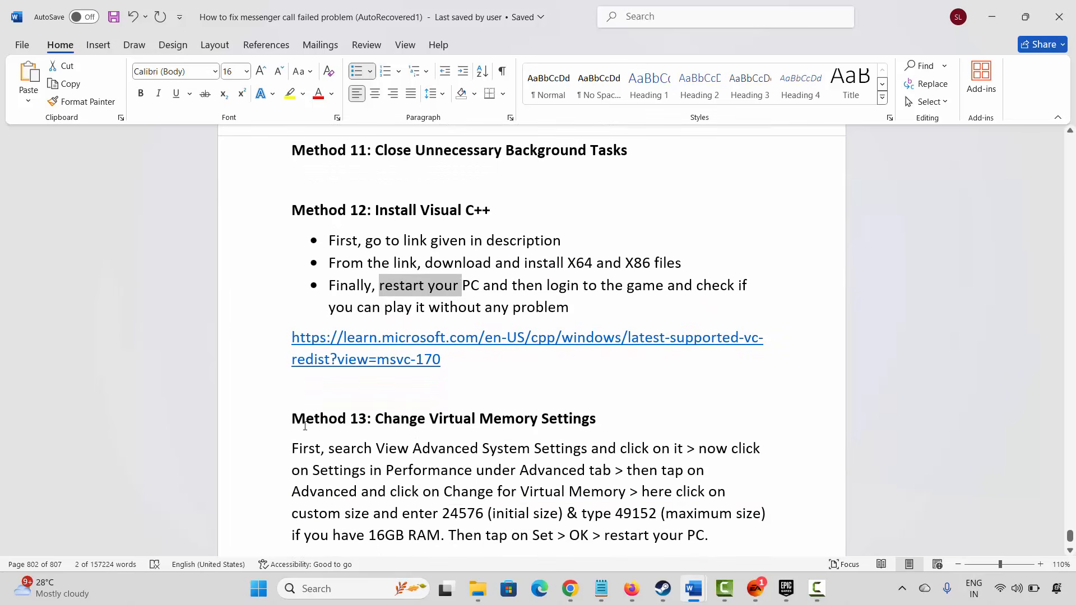
left_click(285, 427)
scroll(420, 427, "down", 1)
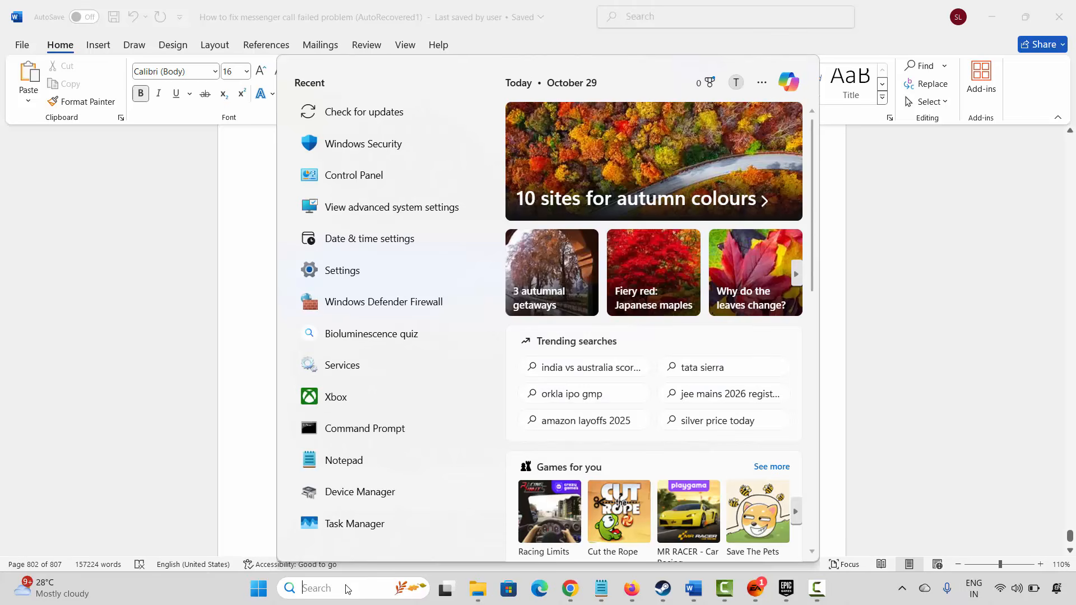
left_click(385, 211)
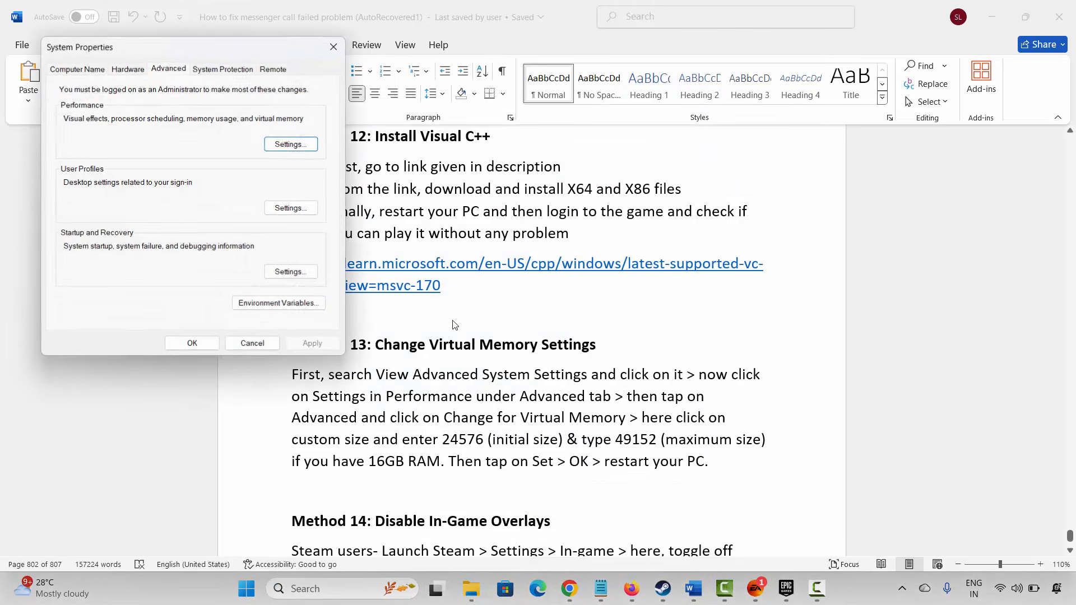
left_click(302, 146)
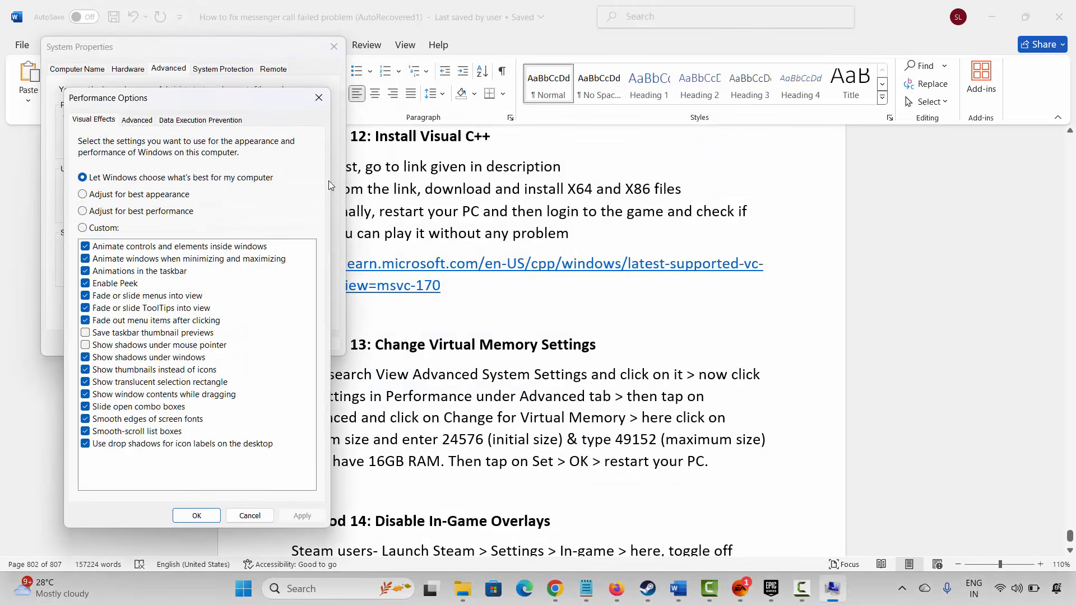
left_click(137, 120)
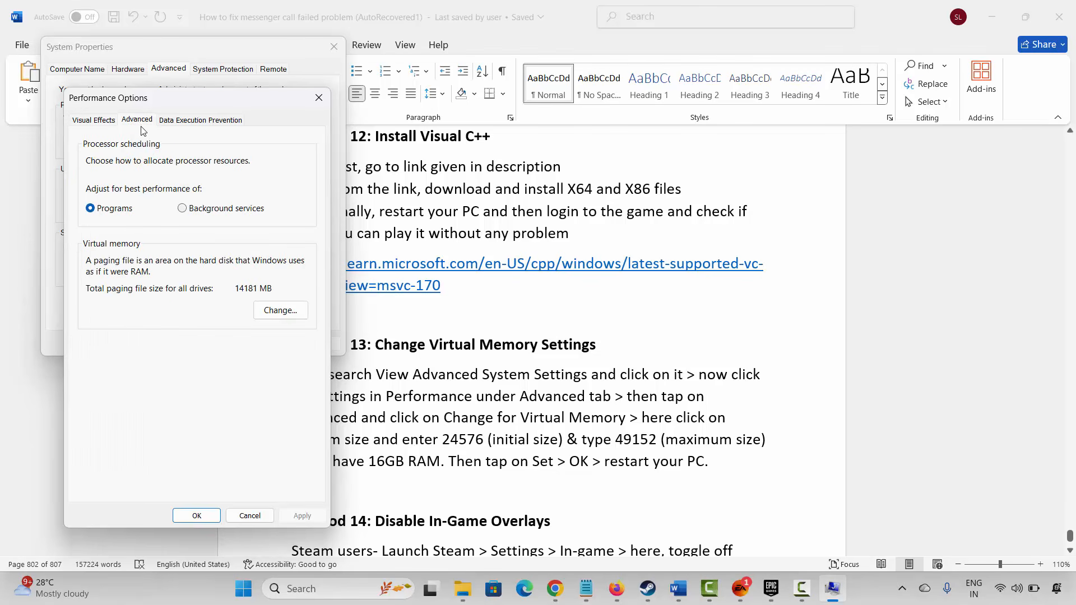
left_click(280, 311)
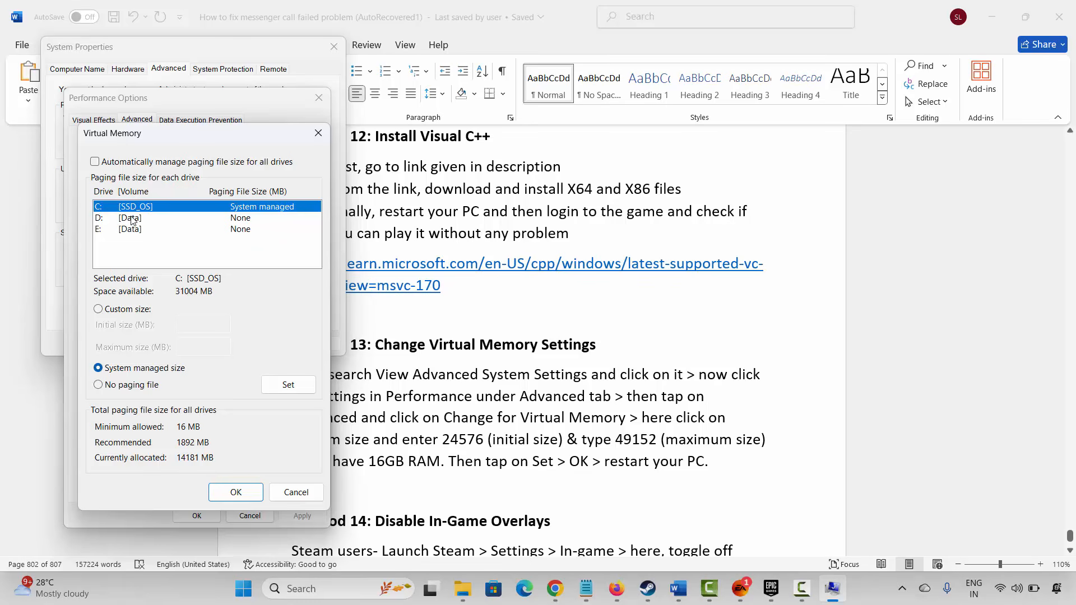
Enter a custom paging file size for drive C of 12288 MB initial and 24576 MB maximum, and close the dialogs without applying it
left_click(100, 311)
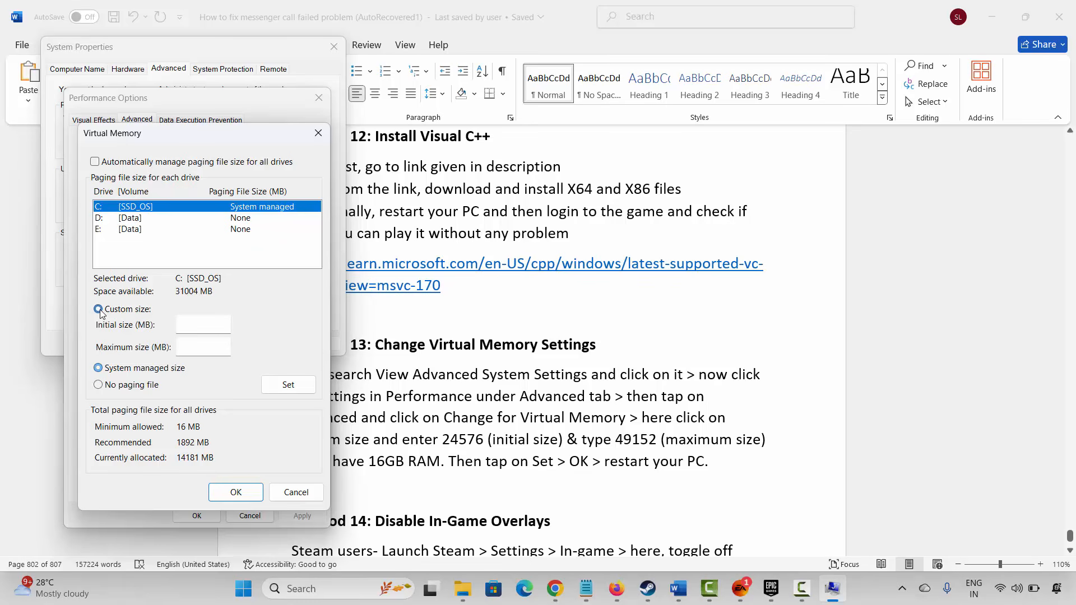
left_click(193, 325)
type("1")
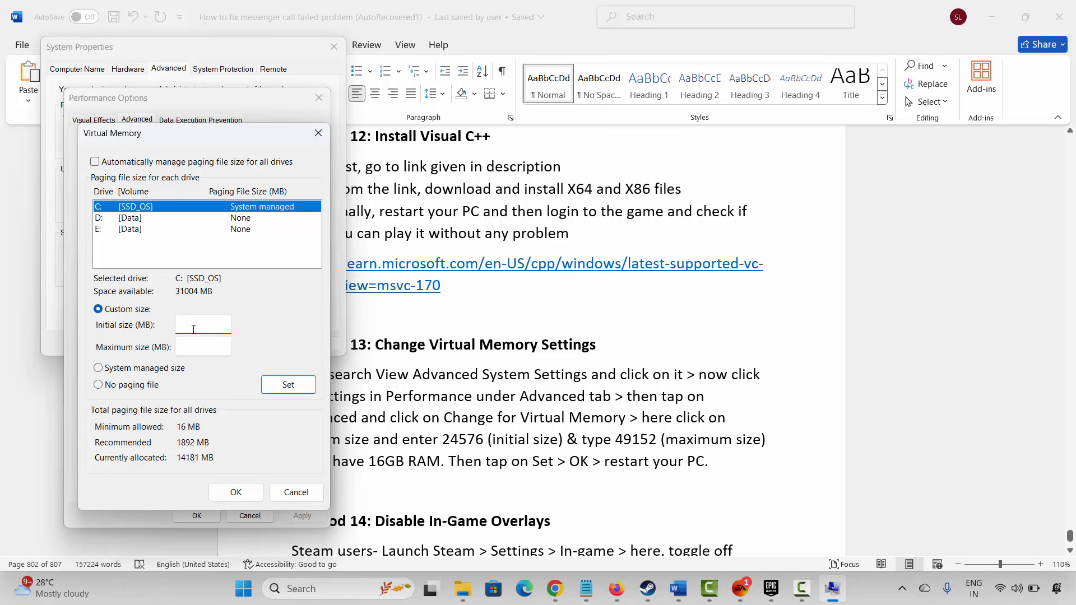
type("122")
key("Tab")
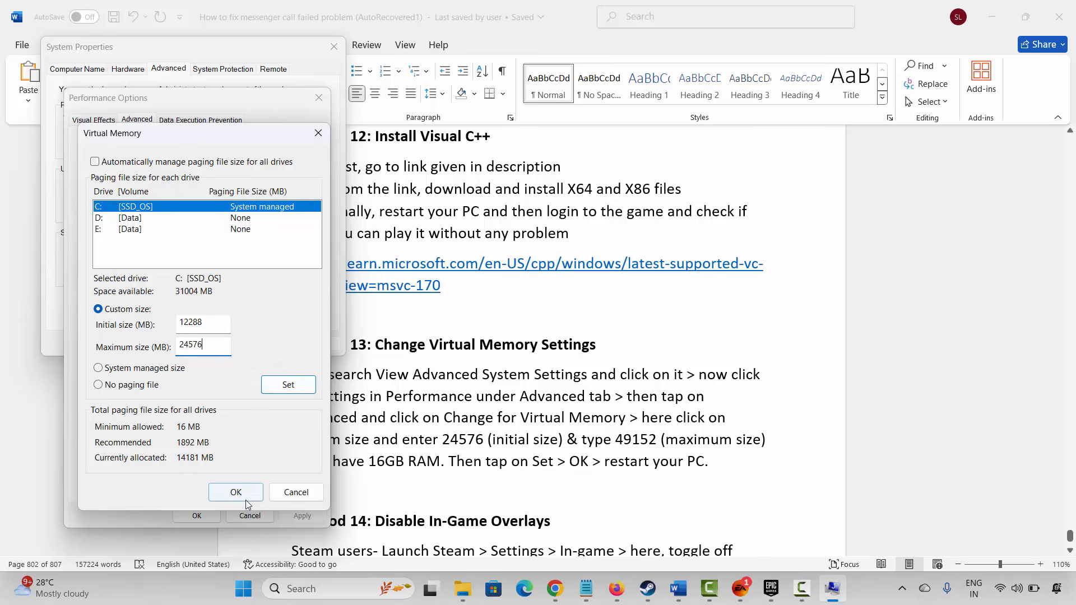
left_click(318, 133)
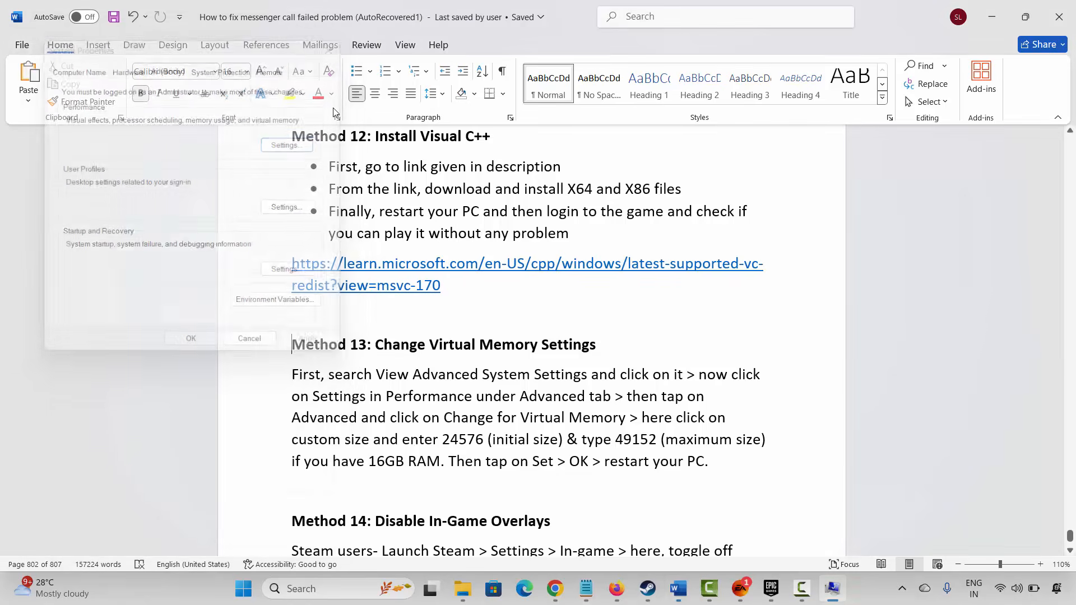
Go to Method 14 about disabling in-game overlays and read the instructions for Steam users
scroll(353, 334, "down", 1)
scroll(353, 334, "down", 4)
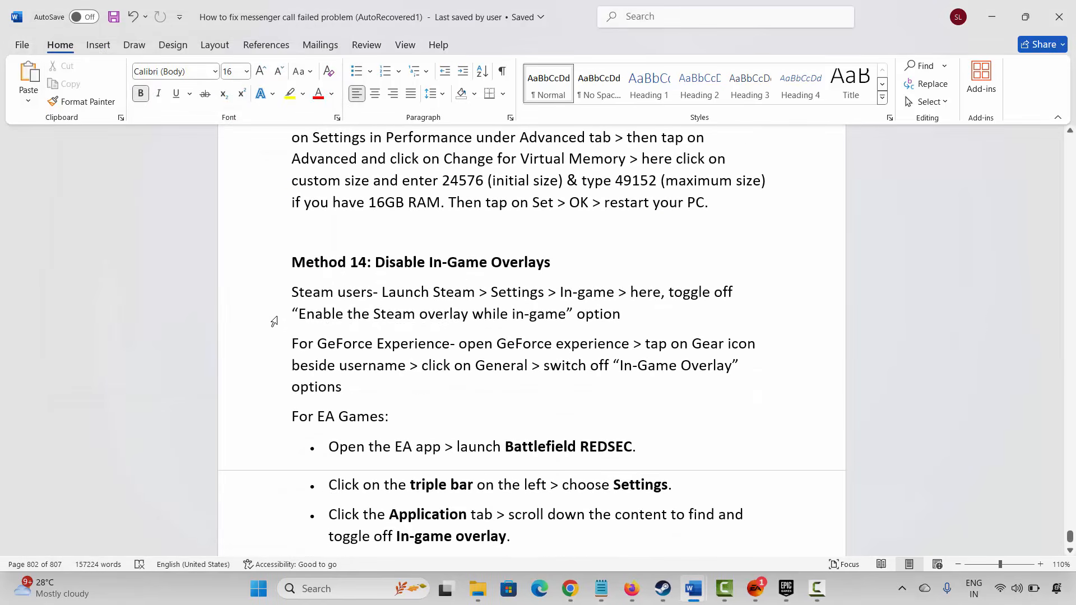
left_click(269, 275)
left_click(447, 292)
Switch to Steam, turn off "Enable the Steam Overlay while in-game" in the In Game settings, and close the settings
left_click(663, 588)
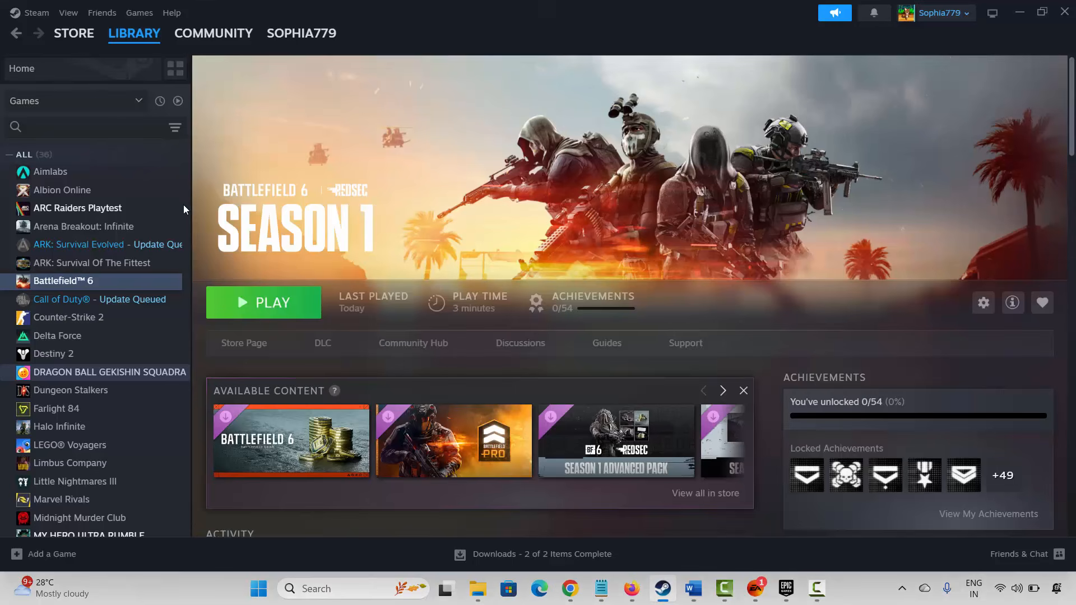
left_click(35, 12)
left_click(53, 152)
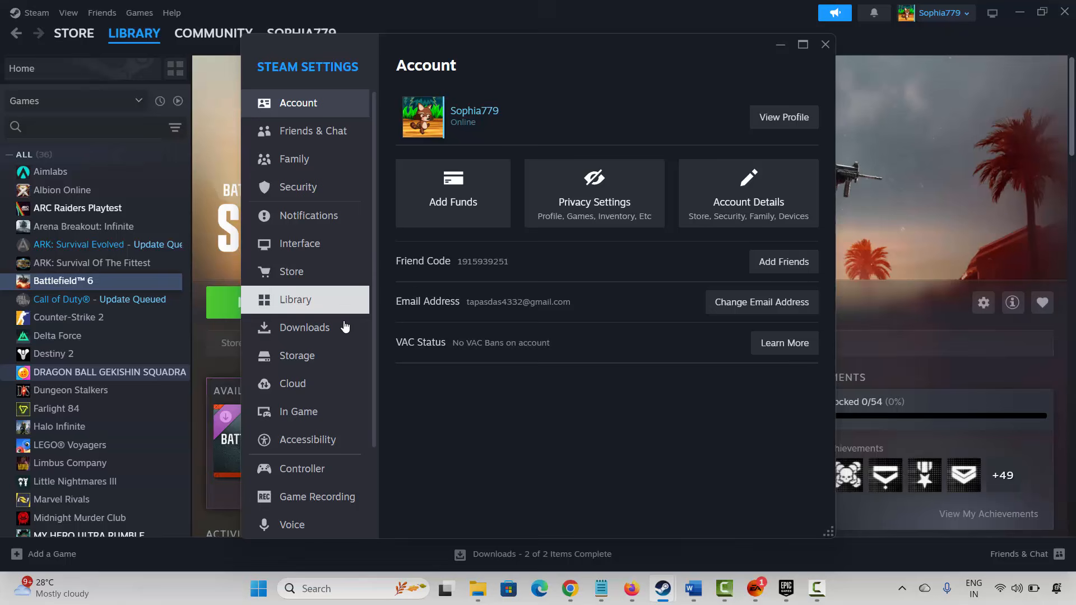
left_click(333, 413)
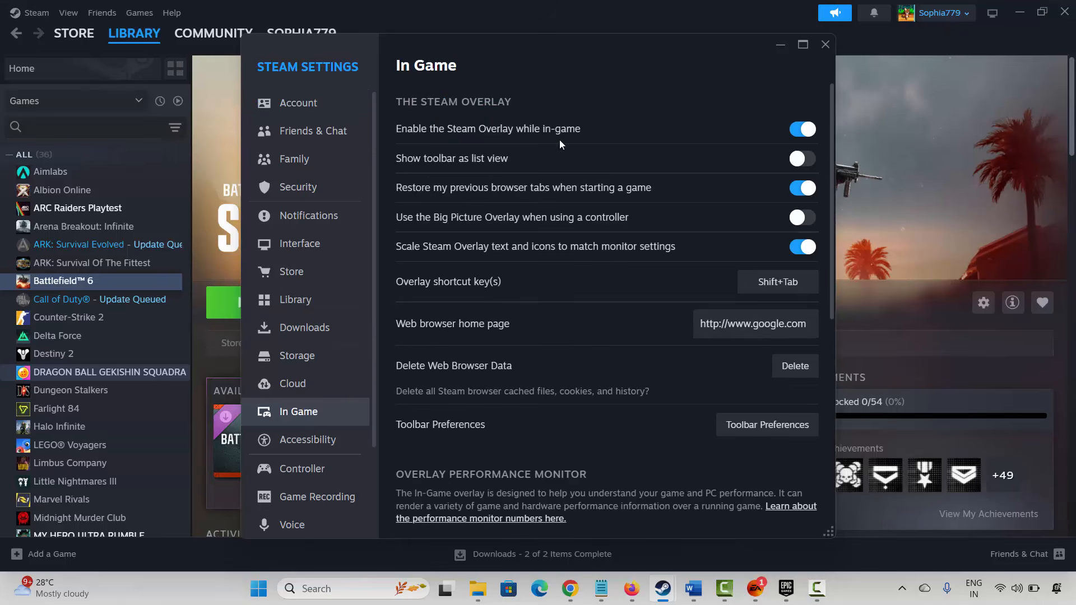
left_click(799, 132)
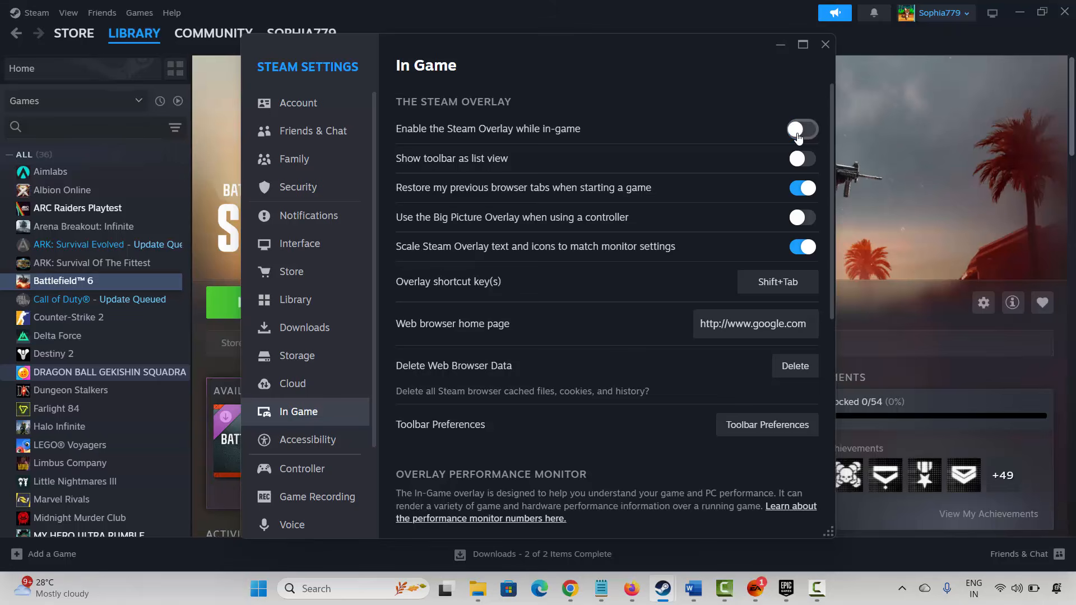
left_click(825, 45)
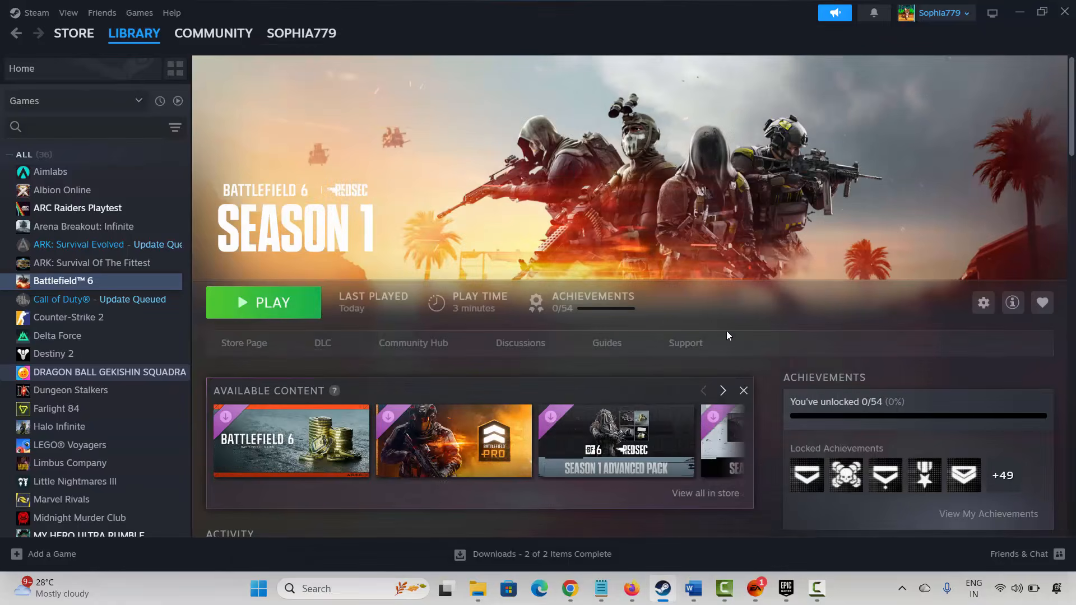
Return to the Word document and read the GeForce Experience overlay instructions, highlighting their key words
left_click(693, 588)
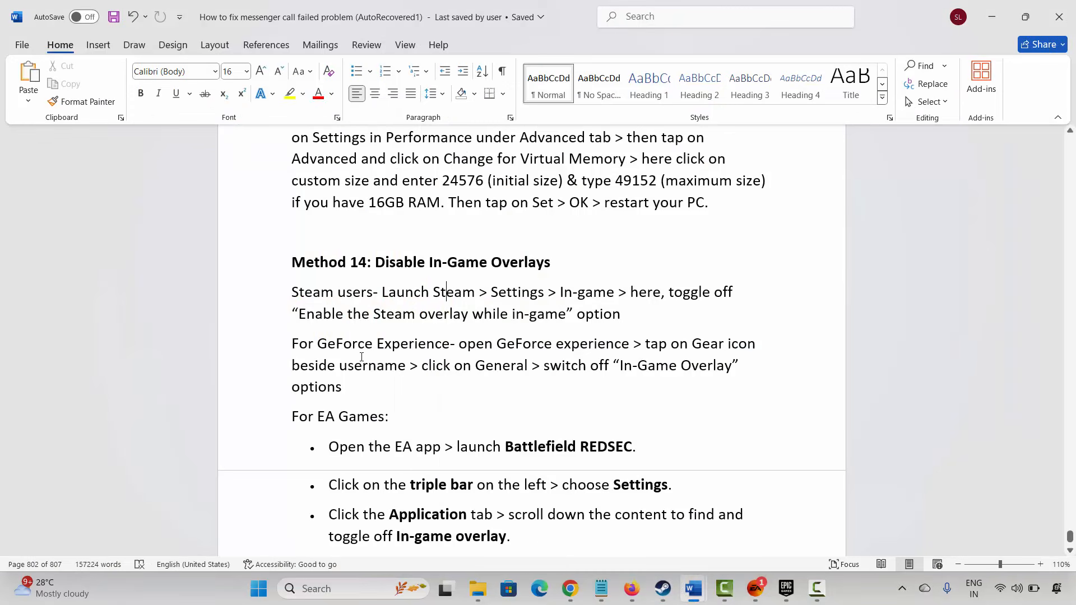
left_click_drag(313, 347, 606, 356)
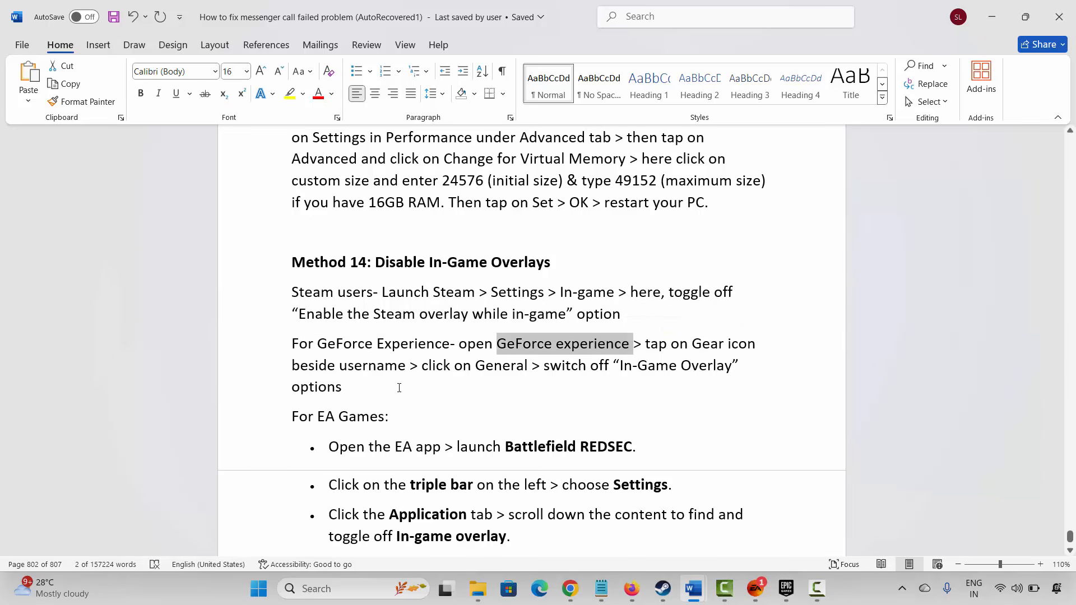
double_click(493, 366)
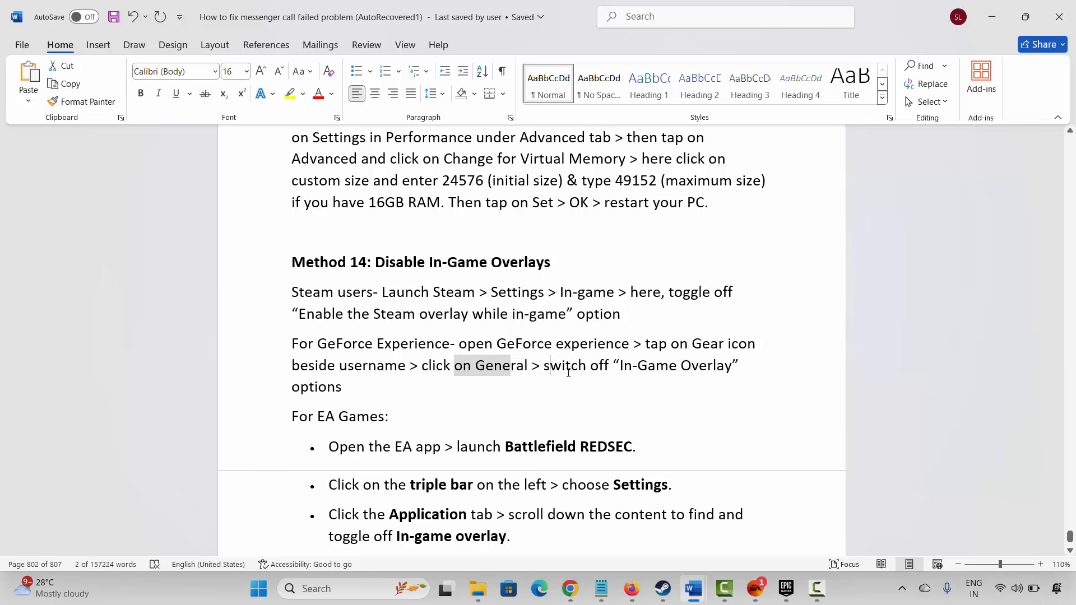
left_click_drag(544, 366, 600, 368)
Read the EA Games instructions for turning off the in-game overlay, highlighting parts of each point
scroll(377, 380, "down", 1)
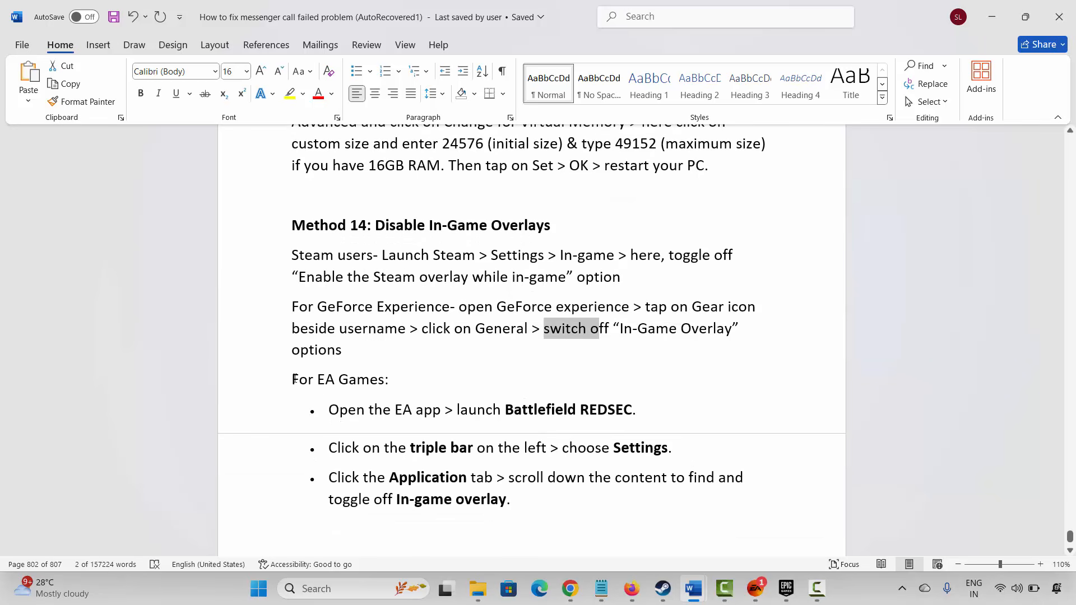
triple_click(378, 380)
left_click(381, 412)
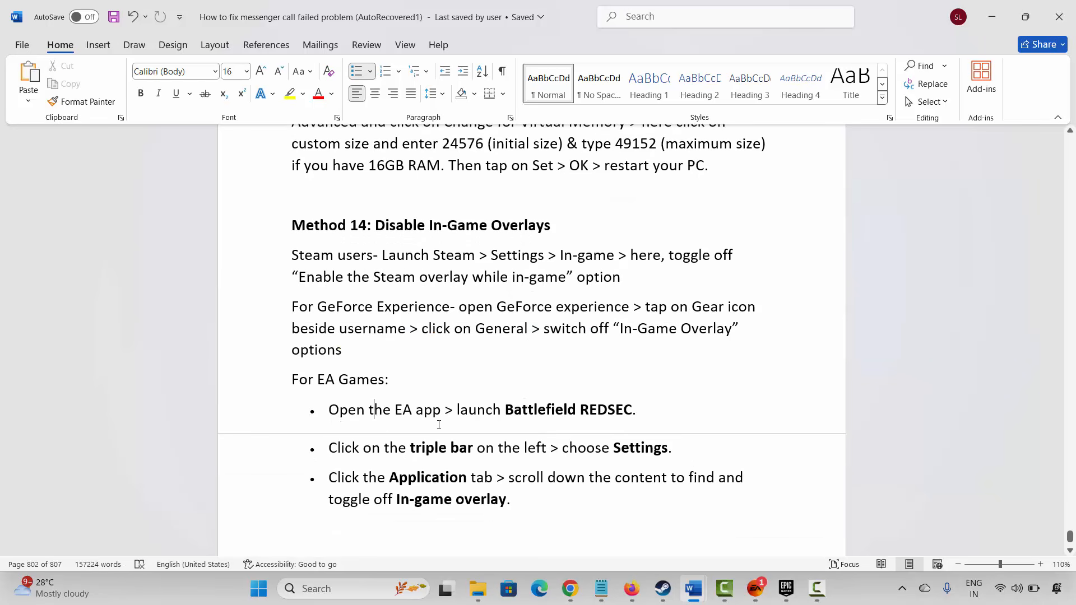
double_click(512, 416)
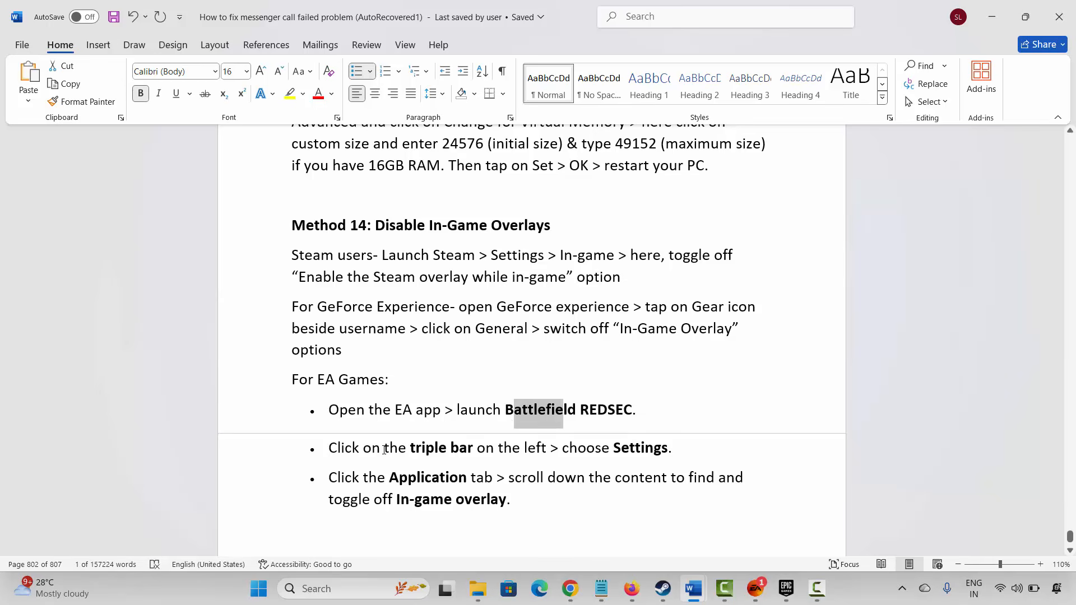
left_click_drag(385, 448, 470, 454)
left_click(631, 451)
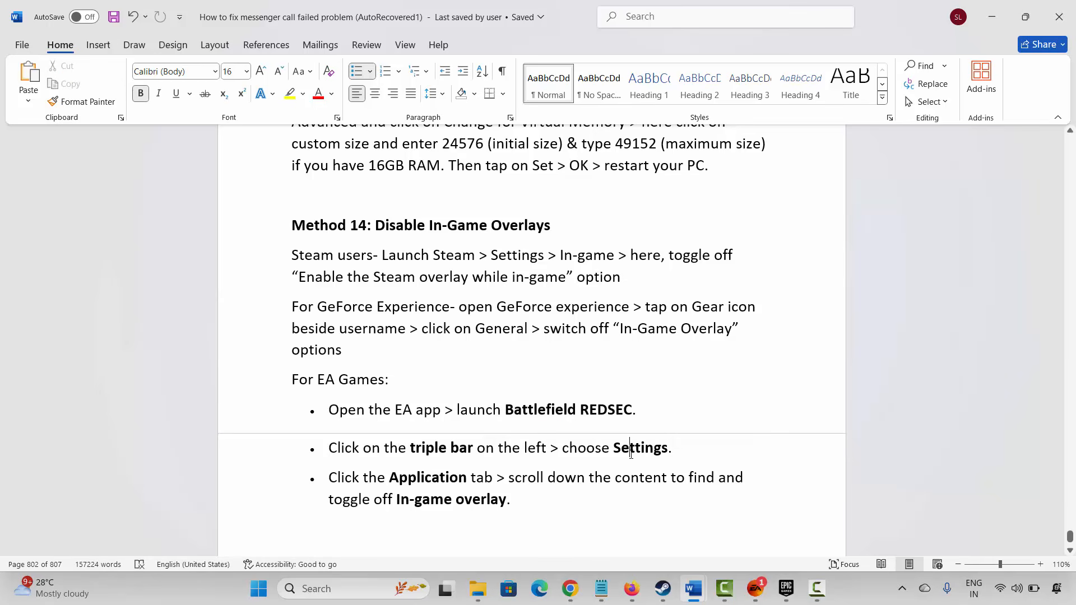
left_click_drag(356, 482, 394, 483)
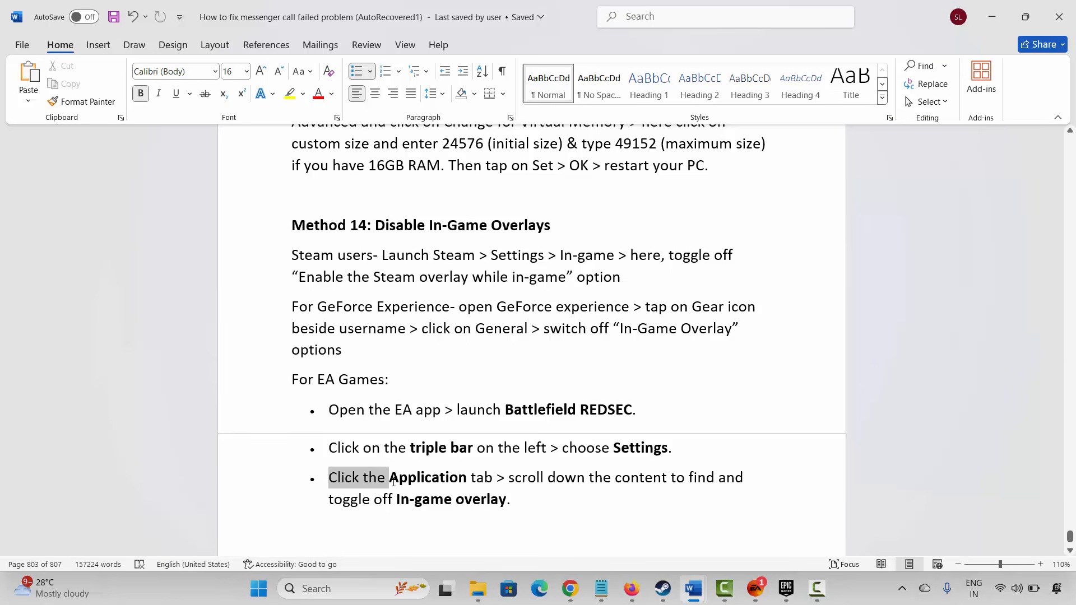
left_click(576, 481)
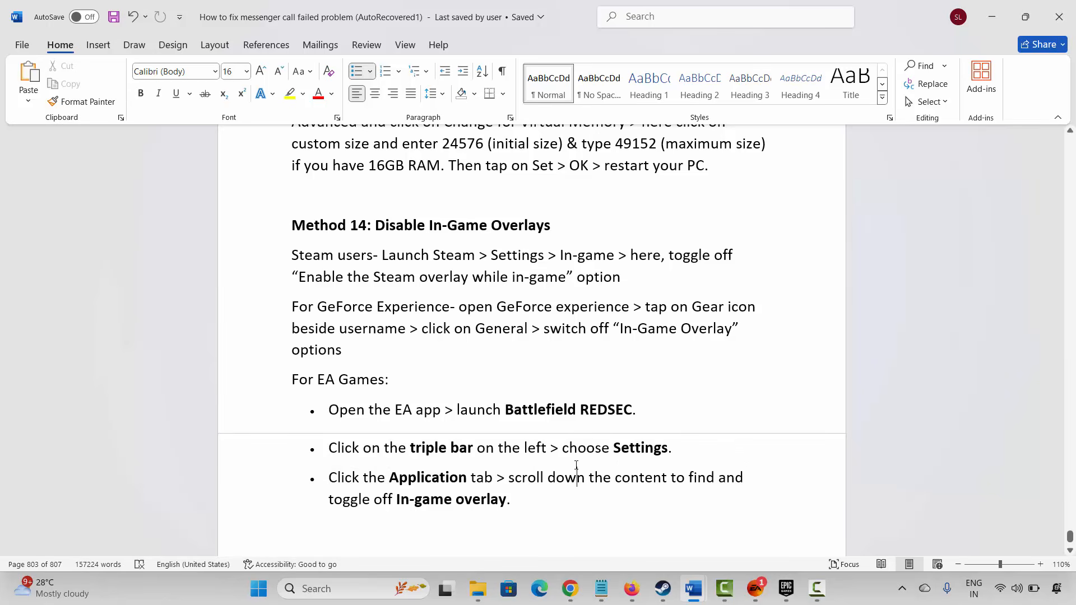
Go to Method 15 in the document, highlight its Disable Antivirus Program heading and read its instructions
scroll(479, 414, "down", 5)
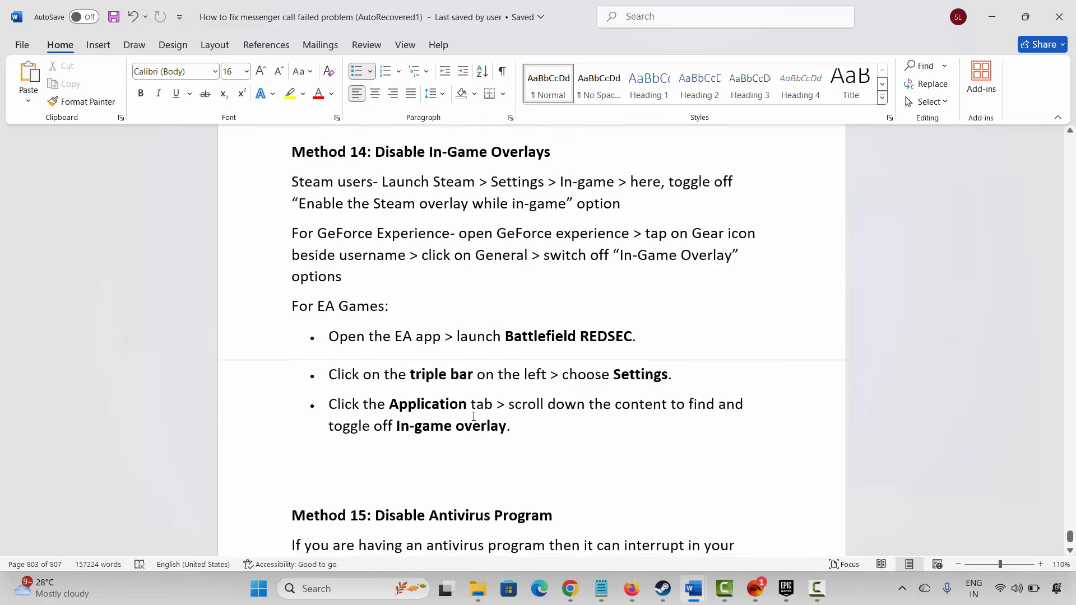
left_click(286, 386)
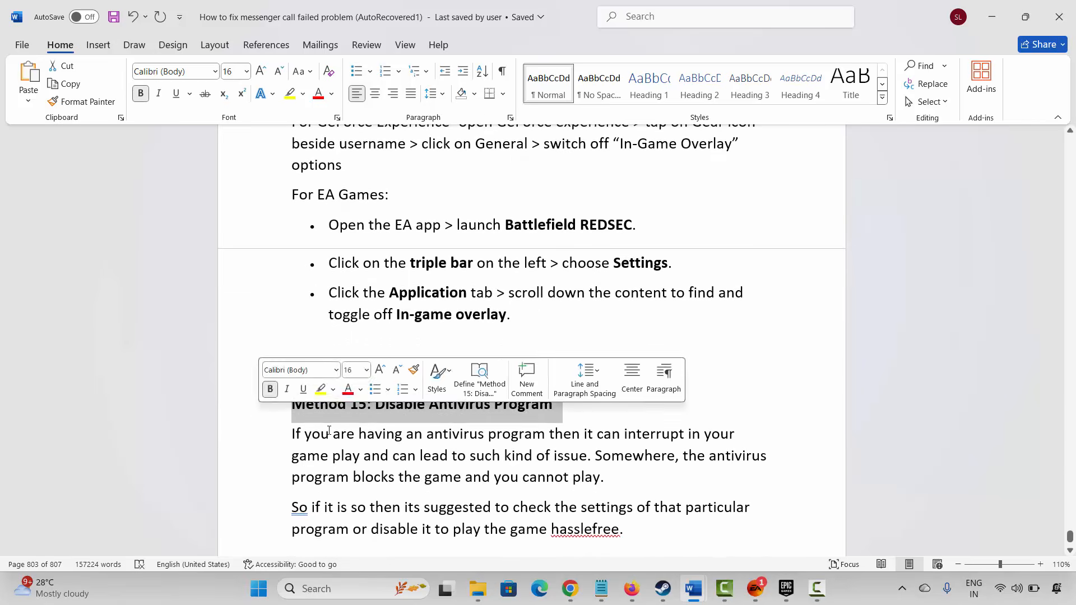
scroll(459, 461, "down", 1)
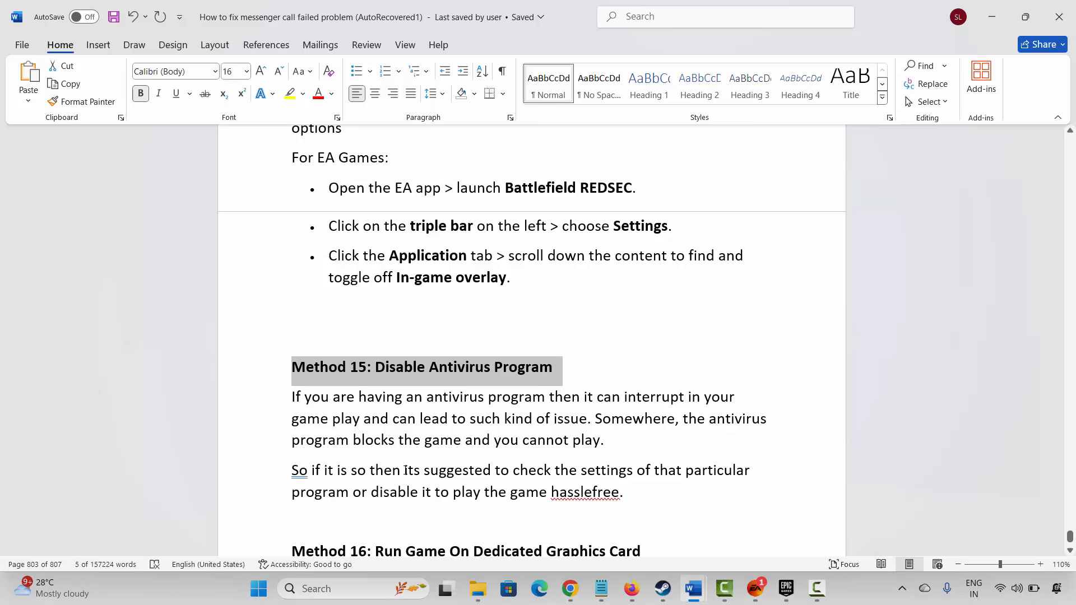
scroll(411, 444, "down", 3)
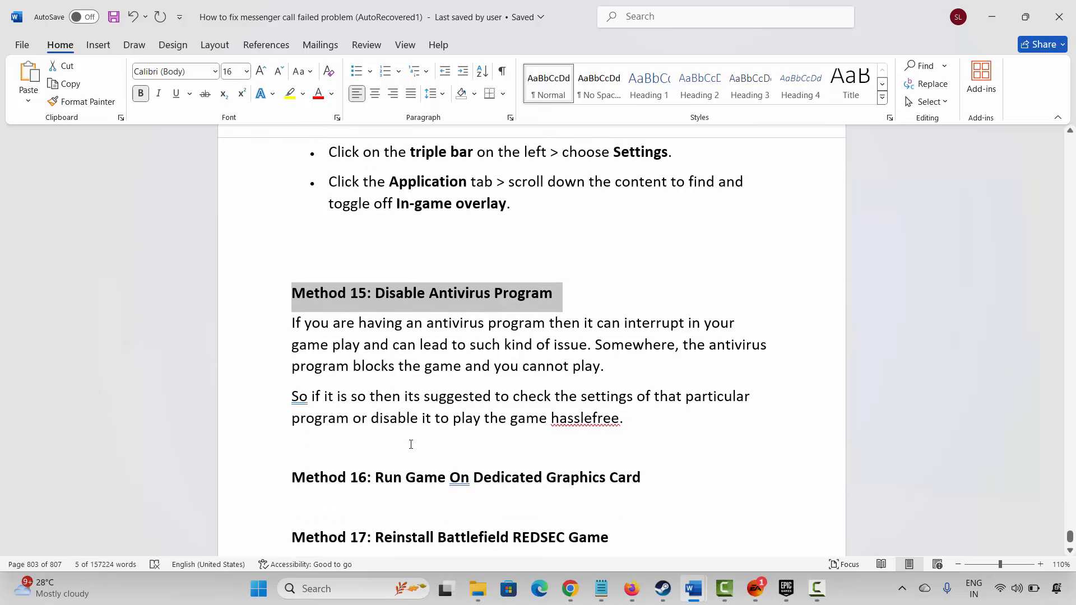
Mark the Method 16 heading about the dedicated graphics card, then search Windows for "graph" and open Graphics settings
left_click(271, 502)
left_click(430, 487)
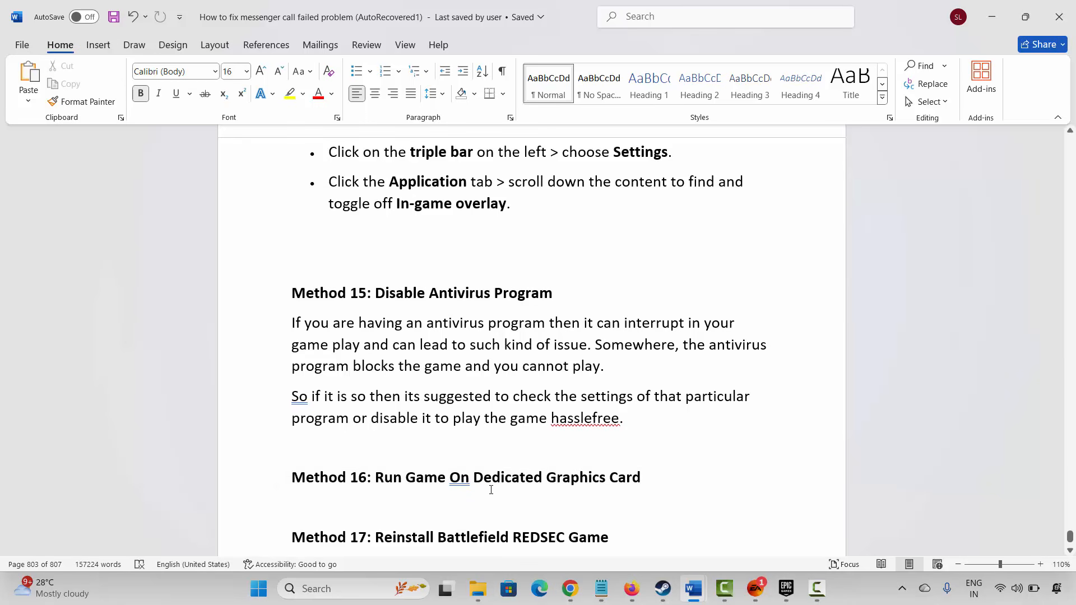
left_click(342, 590)
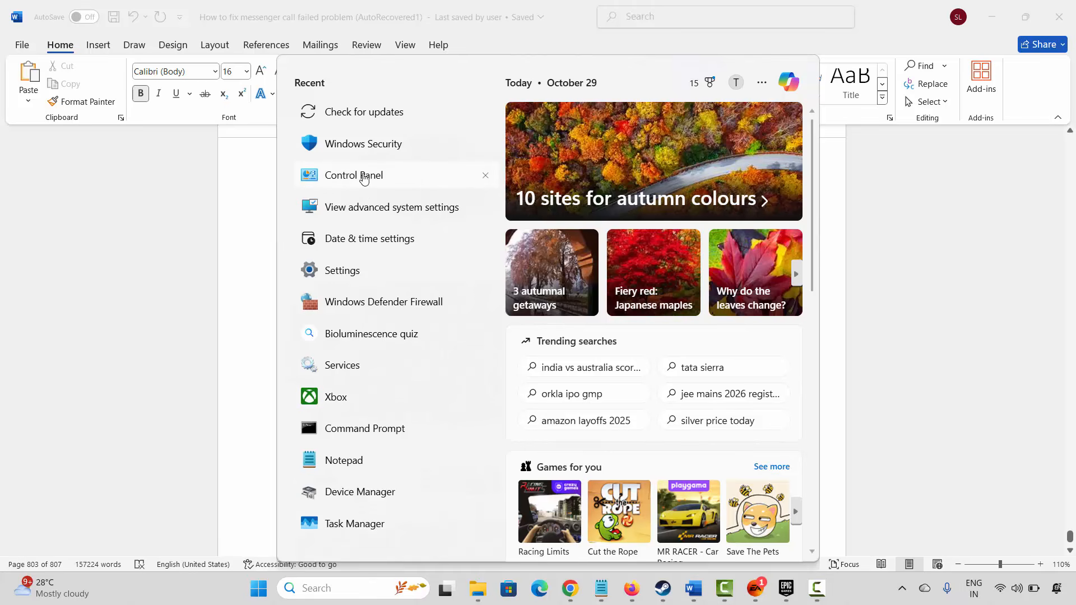
type("gra")
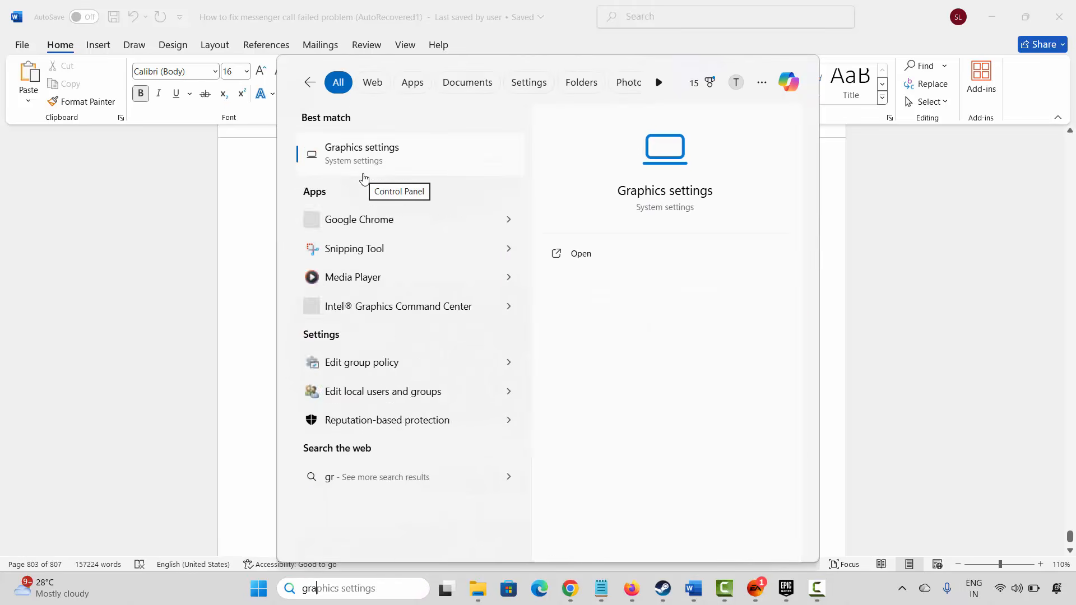
type("ph")
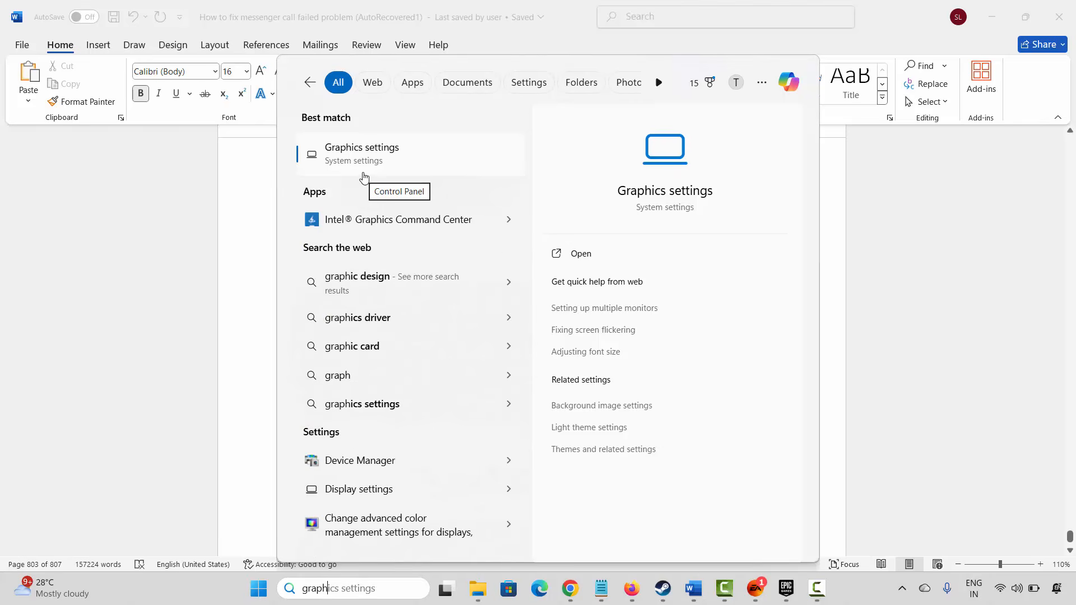
left_click(365, 163)
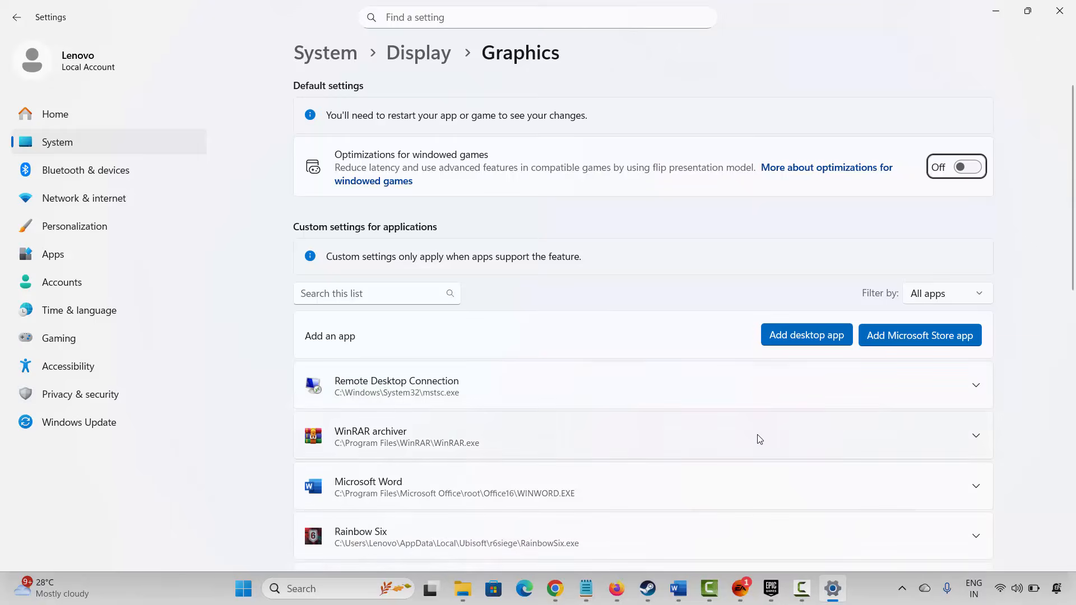
Start adding a desktop app to the custom graphics settings and browse to the Steam folder in C:\Program Files (x86)
scroll(760, 439, "down", 10)
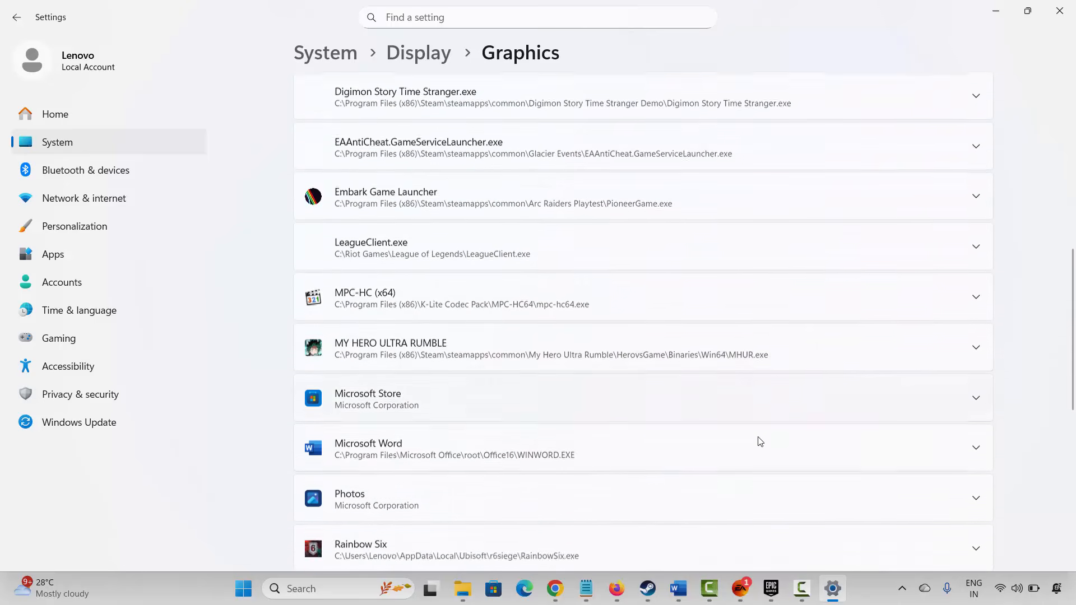
scroll(760, 442, "up", 5)
left_click(803, 191)
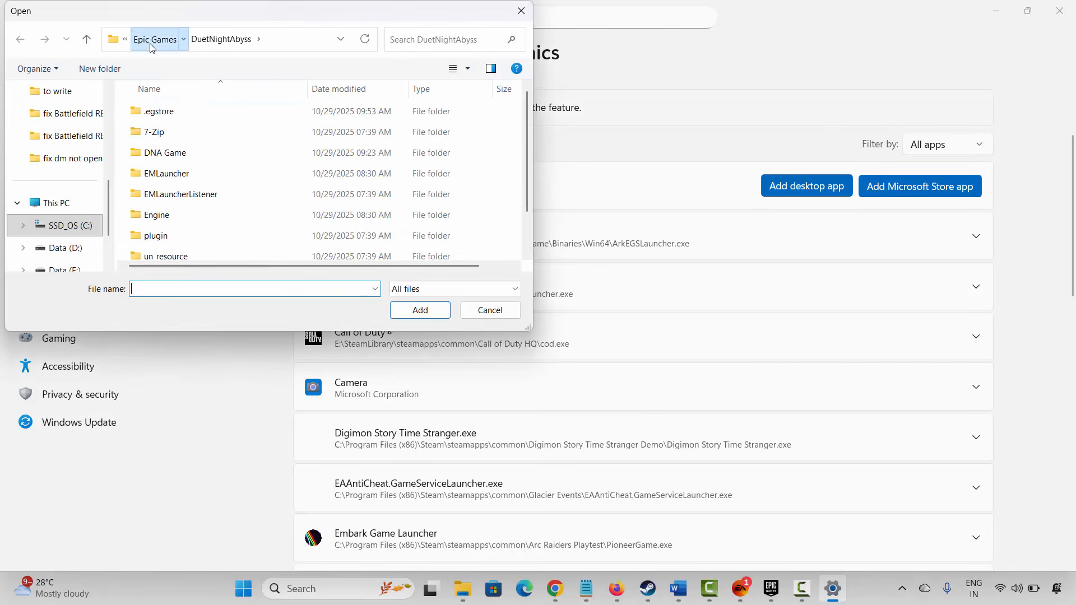
left_click(151, 46)
left_click(151, 48)
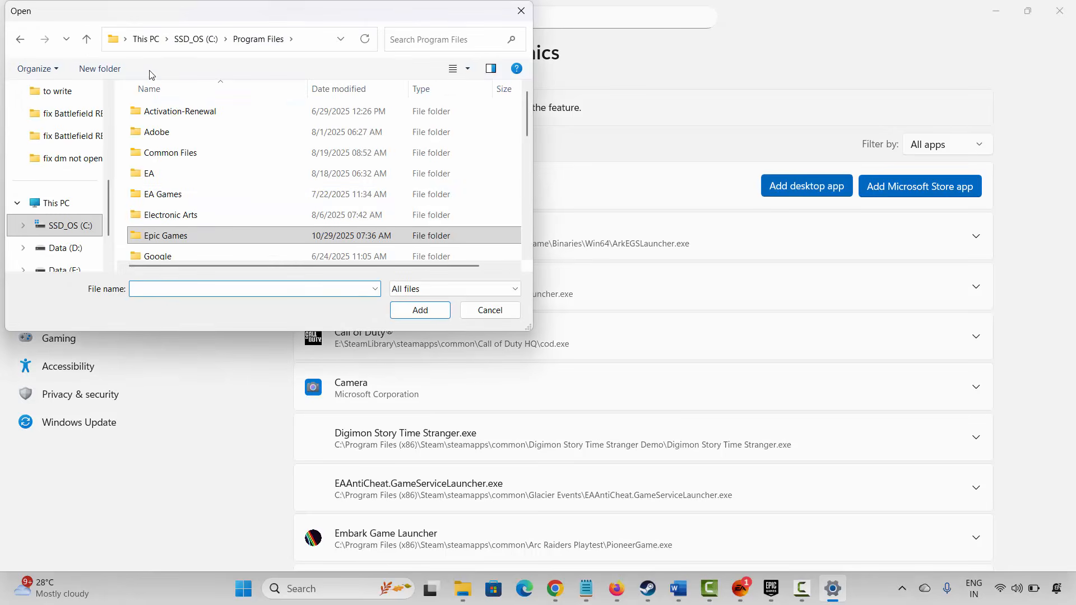
left_click(193, 39)
left_click(189, 218)
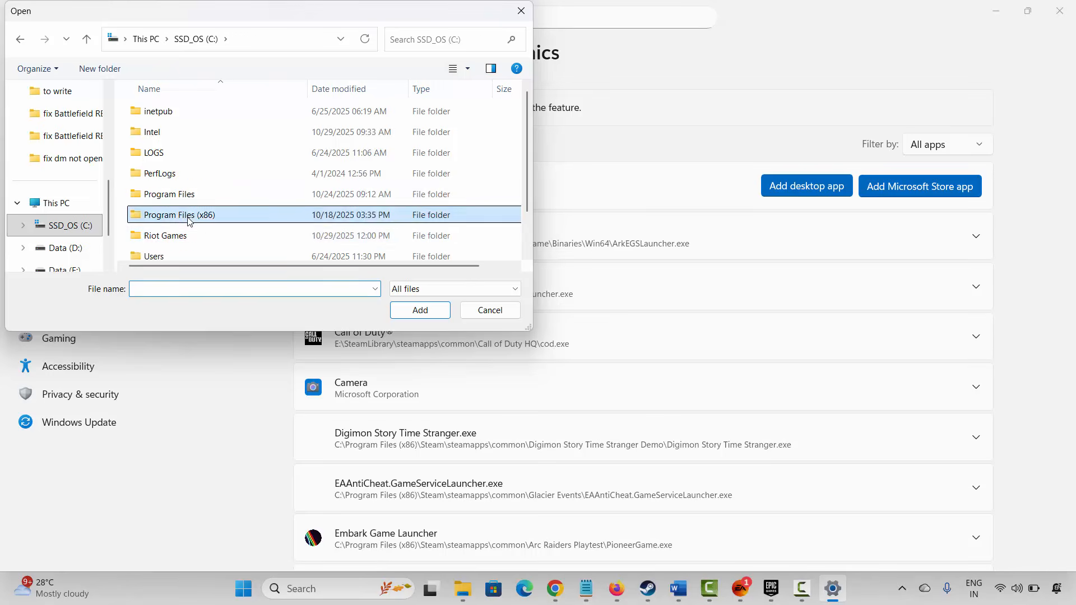
double_click(189, 219)
scroll(185, 208, "down", 3)
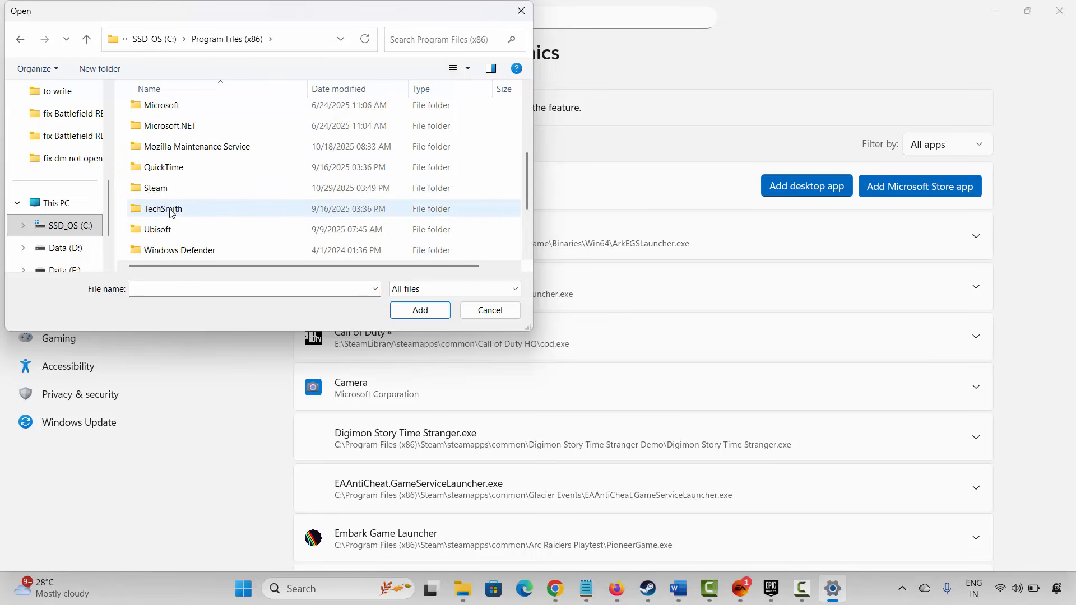
scroll(168, 197, "down", 2)
scroll(164, 146, "up", 1)
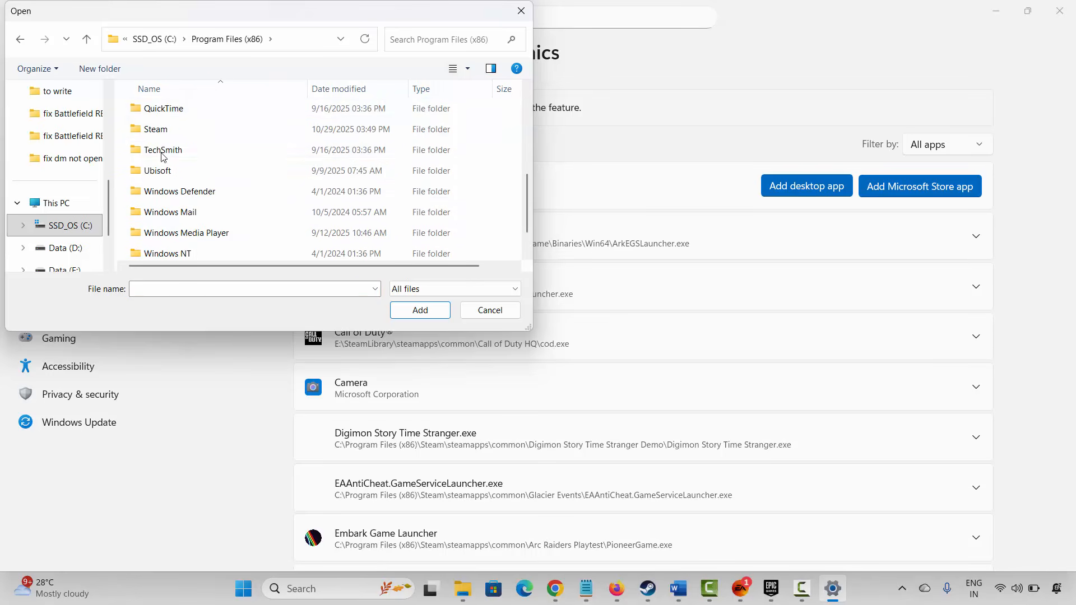
double_click(159, 130)
Add the bf6 application from steamapps\common\Battlefield 6 to the custom graphics settings list
scroll(187, 217, "down", 2)
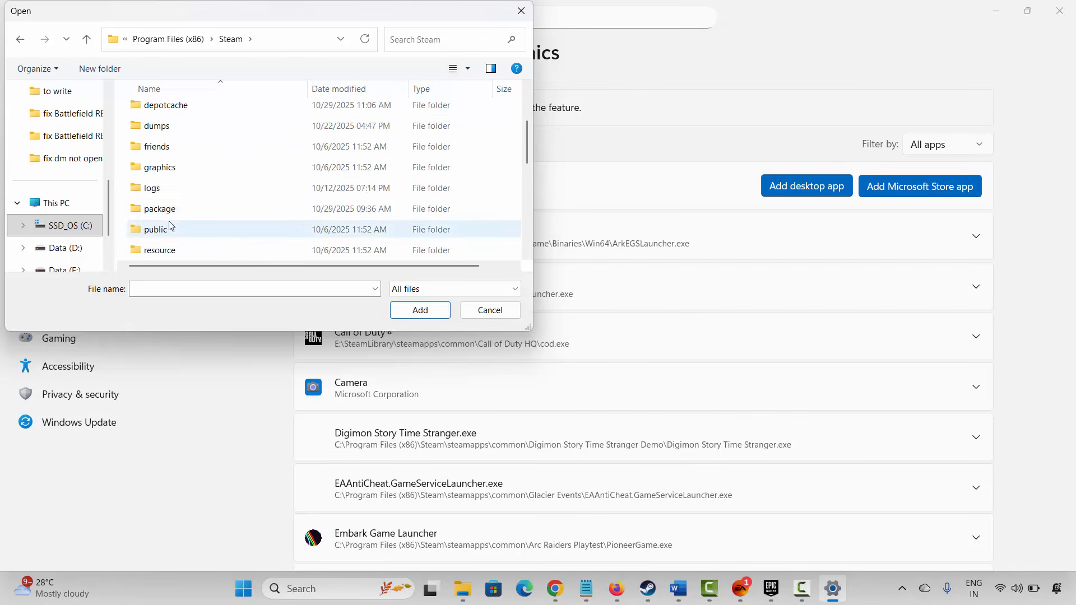
scroll(168, 225, "down", 2)
double_click(171, 166)
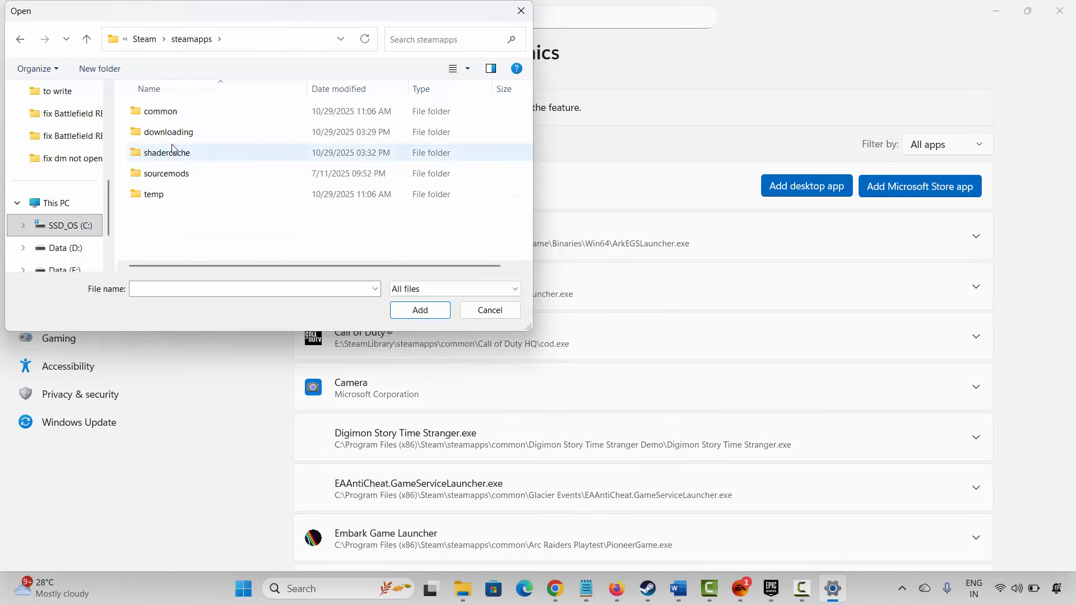
double_click(167, 112)
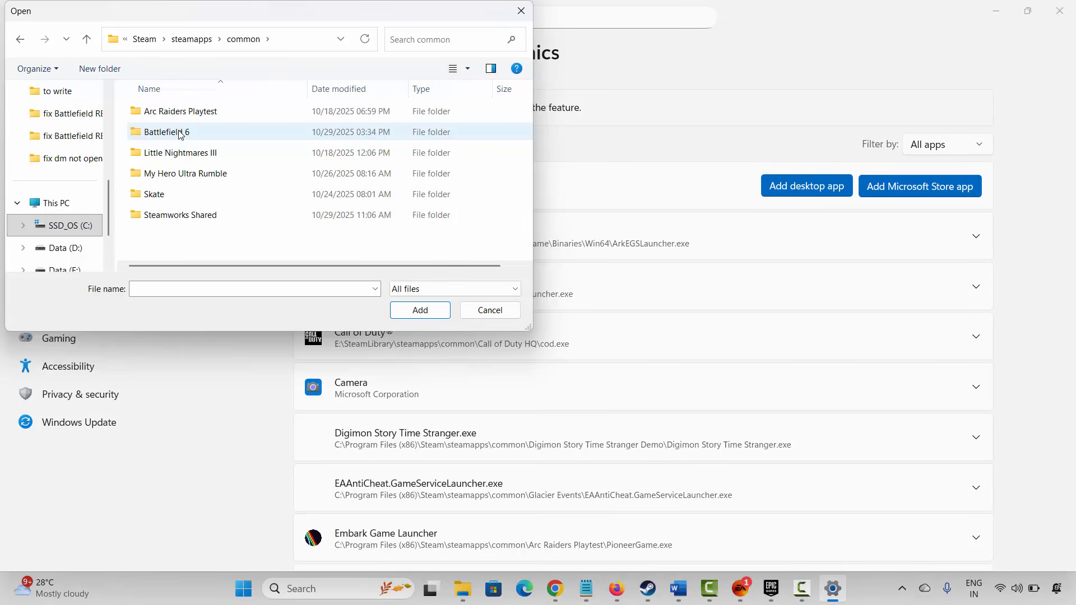
double_click(179, 134)
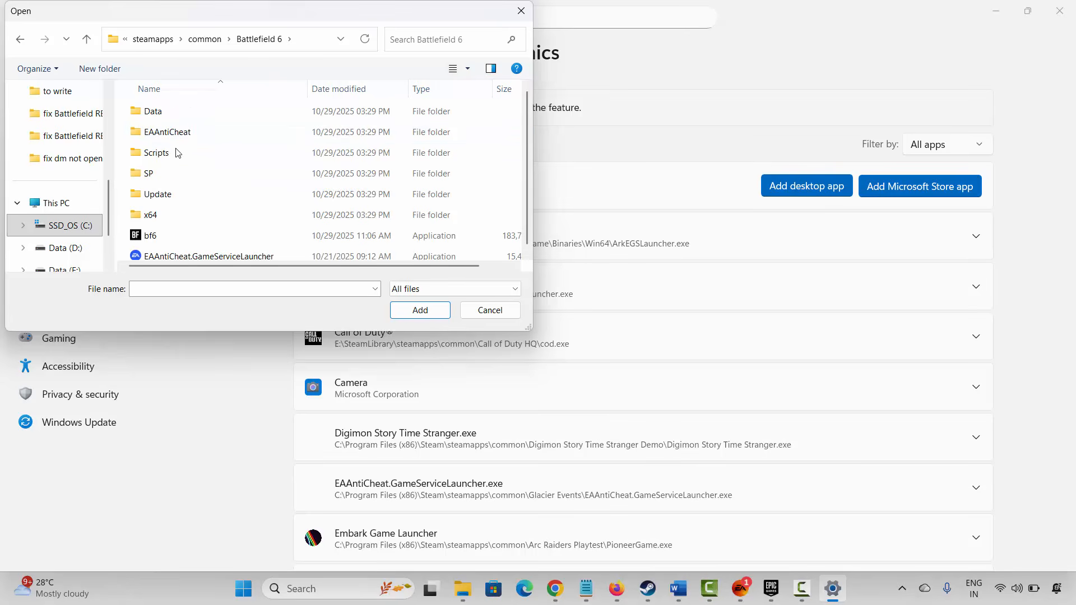
left_click(153, 237)
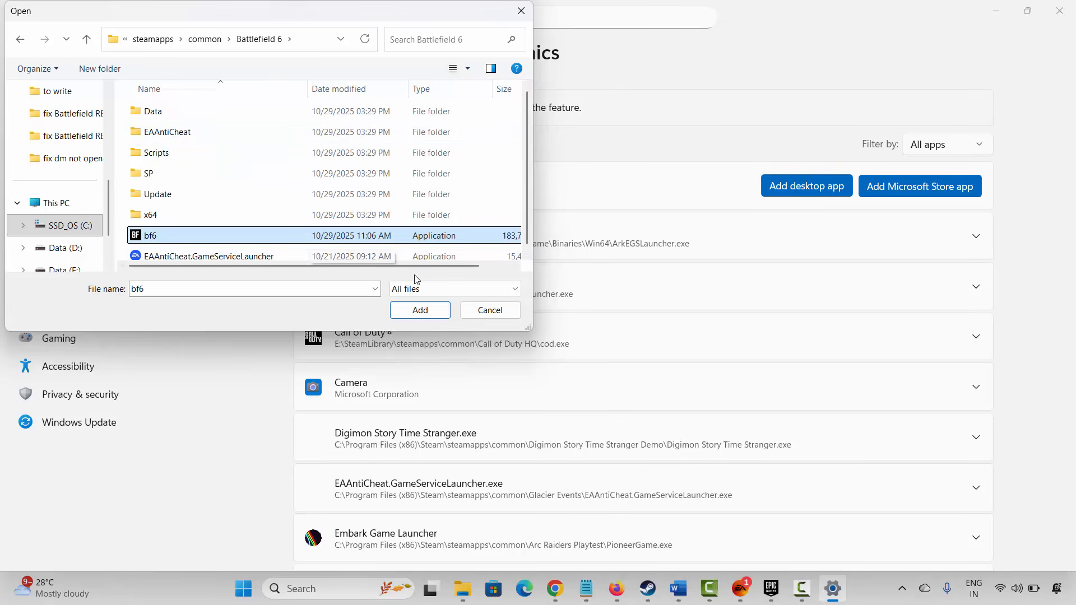
left_click(420, 311)
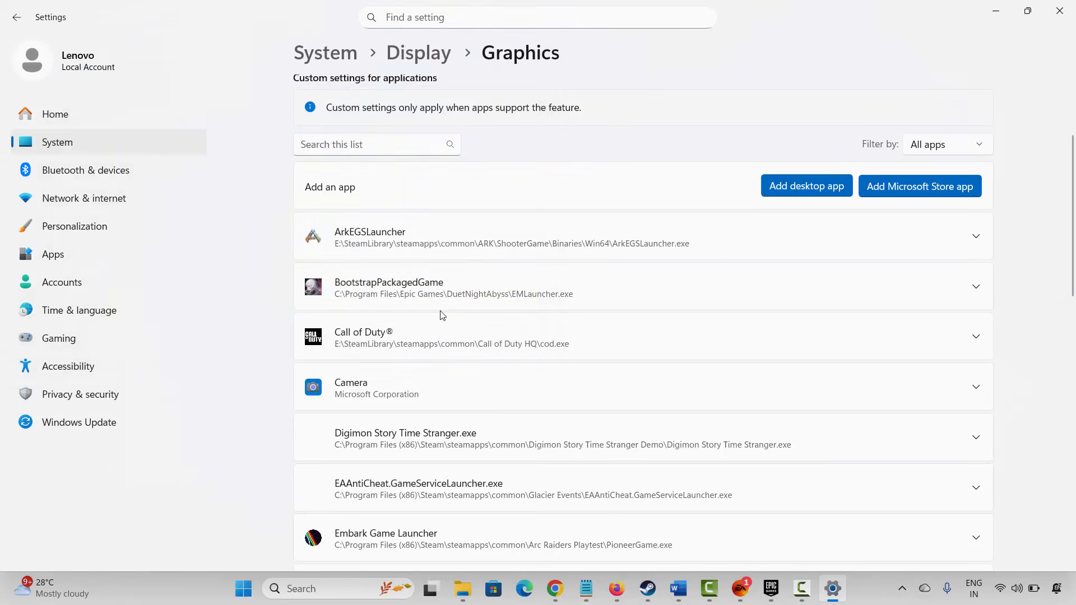
Set the GPU preference of Battlefield 6 to High Performance and close the Settings window
left_click(976, 287)
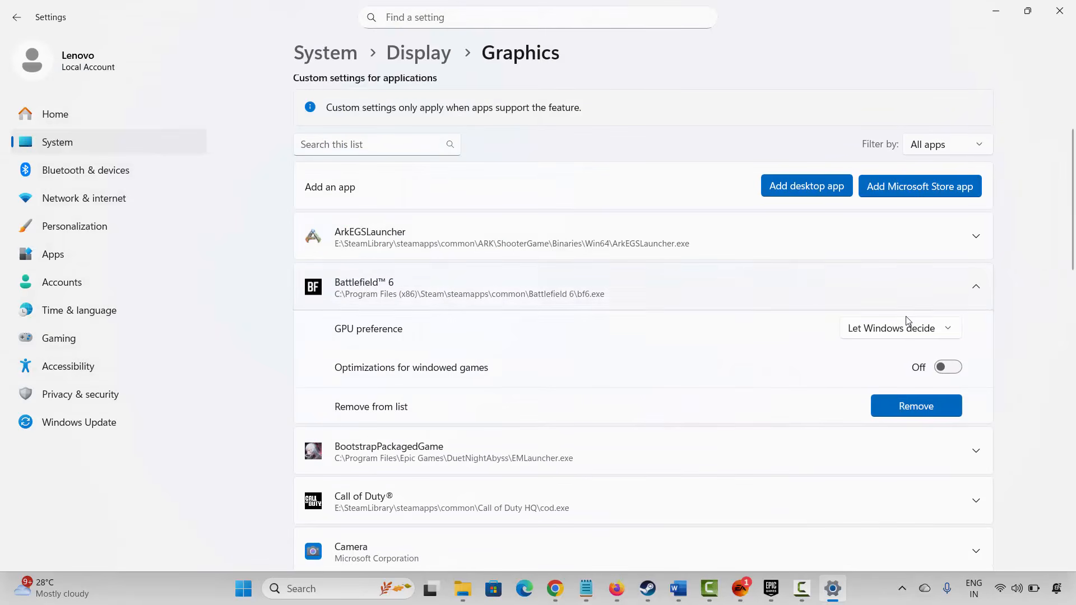
left_click(884, 333)
left_click(889, 378)
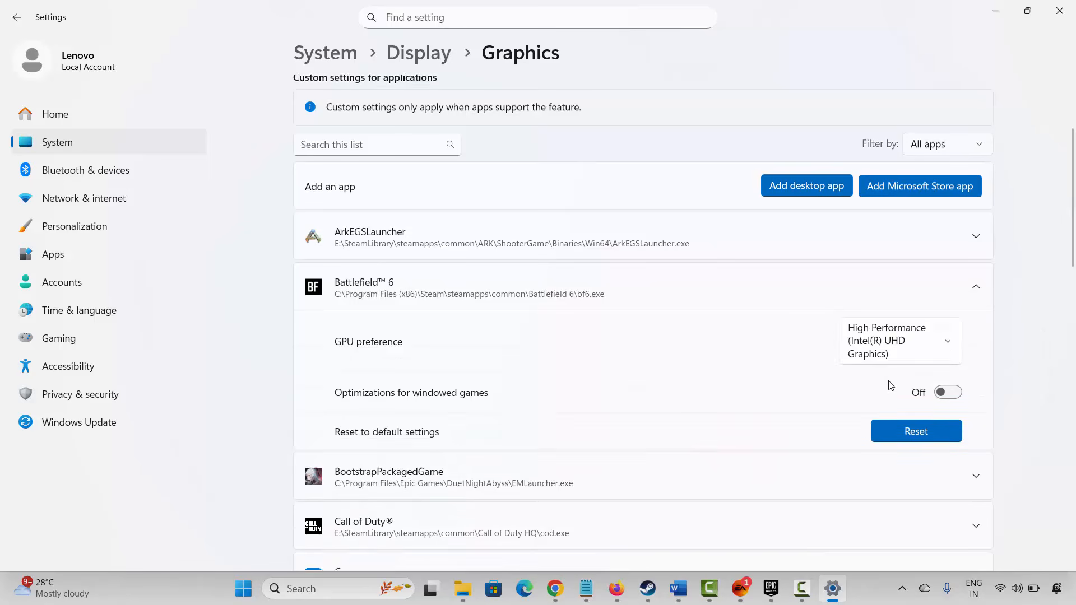
left_click(1059, 10)
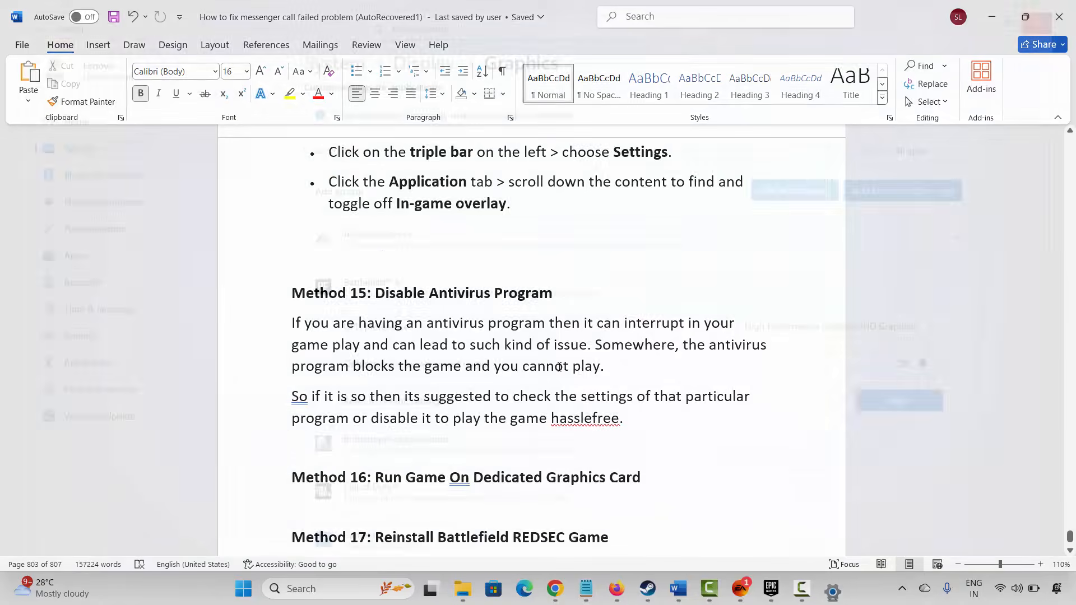
Go to Method 17 about reinstalling the Battlefield REDSEC game in the Word document
scroll(378, 403, "down", 3)
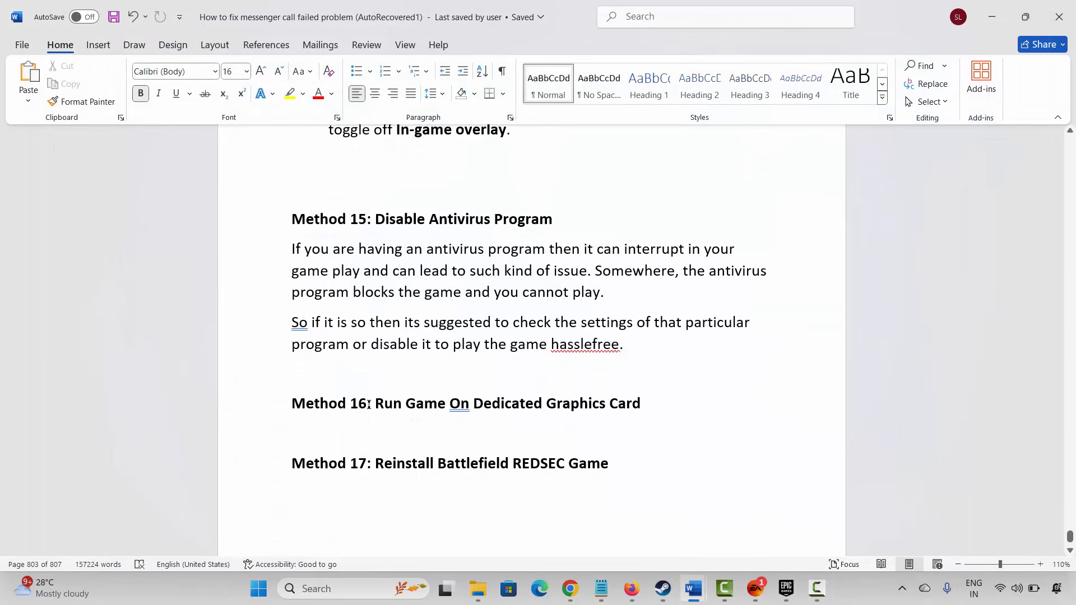
right_click(432, 493)
left_click(437, 489)
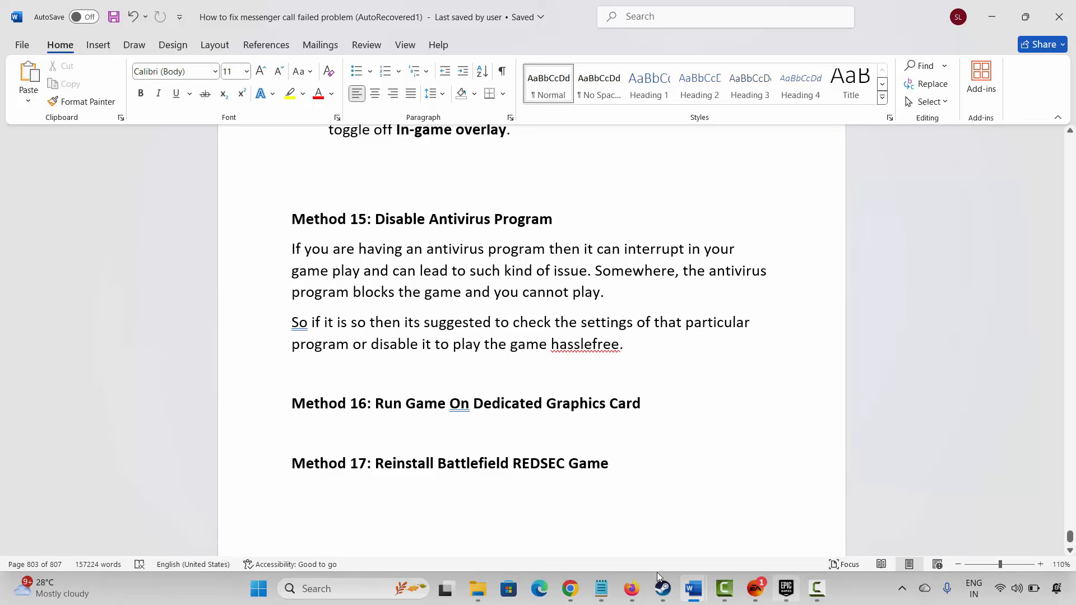
Switch to Steam, bring up the uninstall confirmation for Battlefield 6 from the library and cancel it
left_click(664, 587)
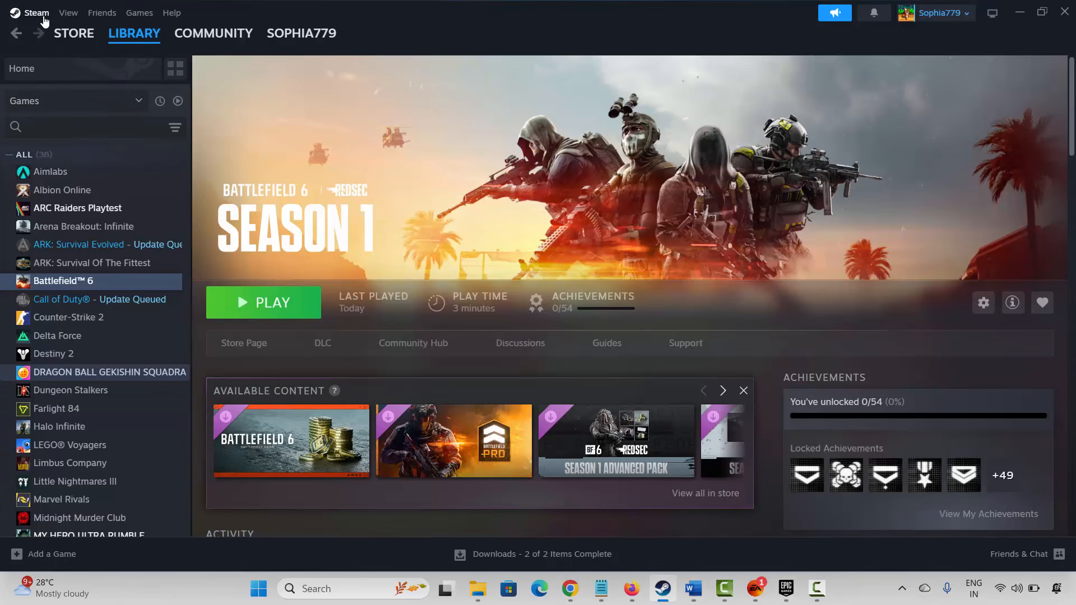
right_click(61, 283)
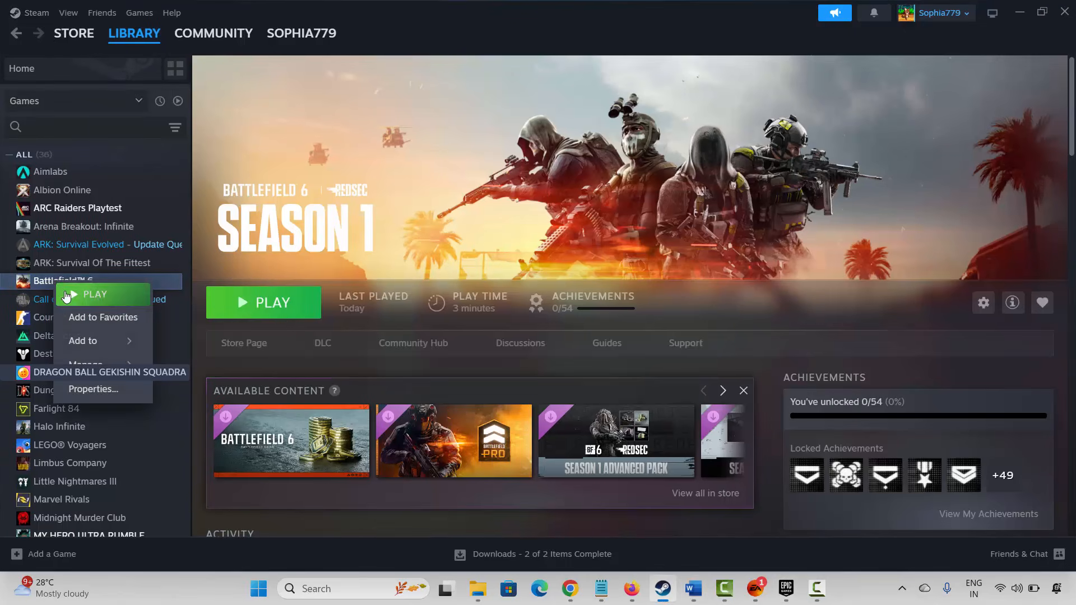
mouse_move(102, 365)
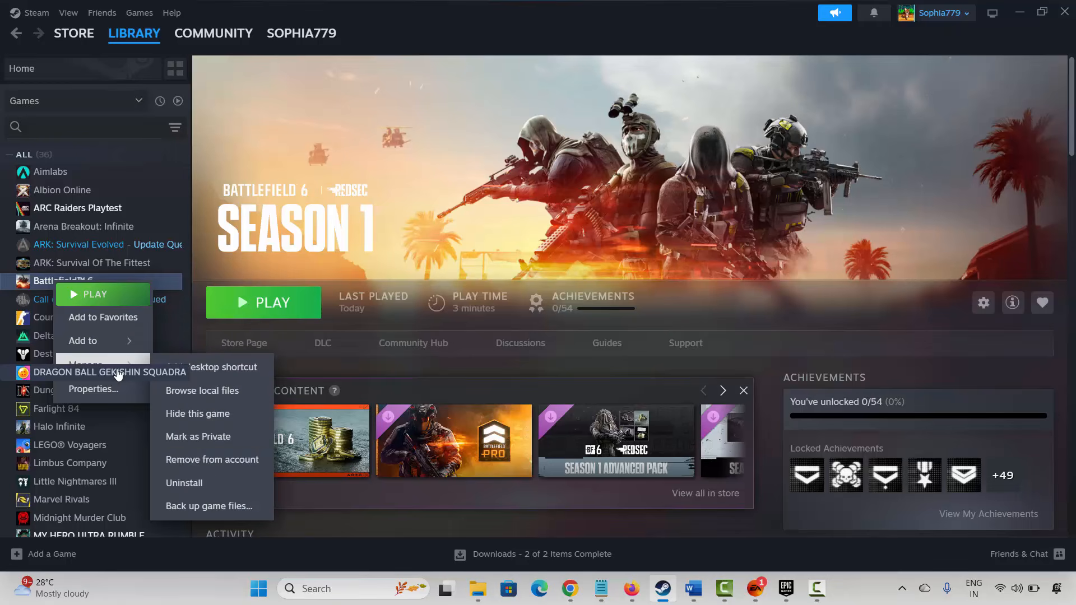
left_click(200, 489)
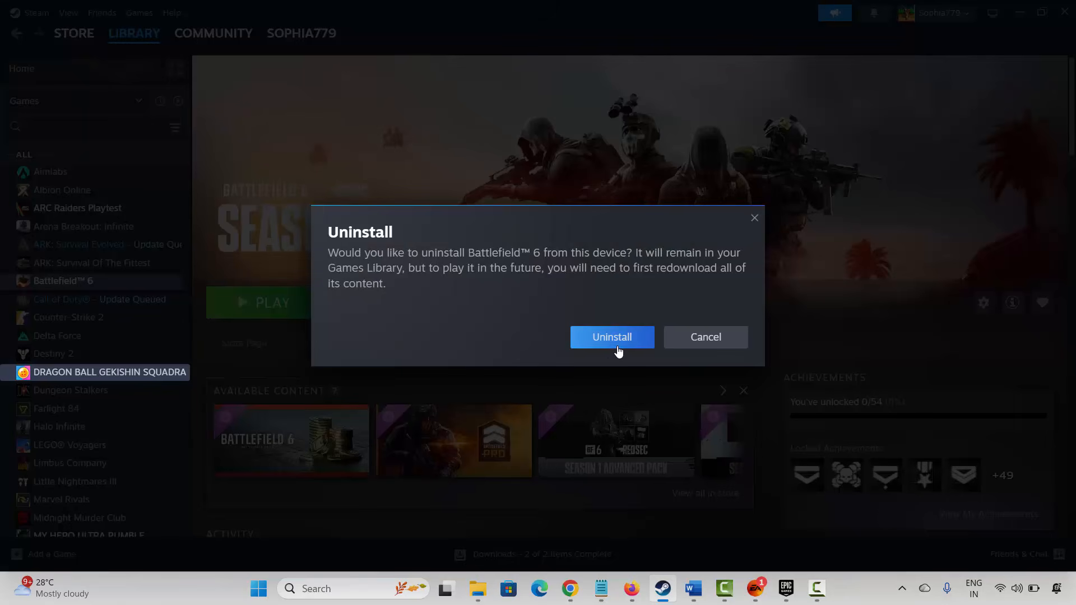
left_click(710, 338)
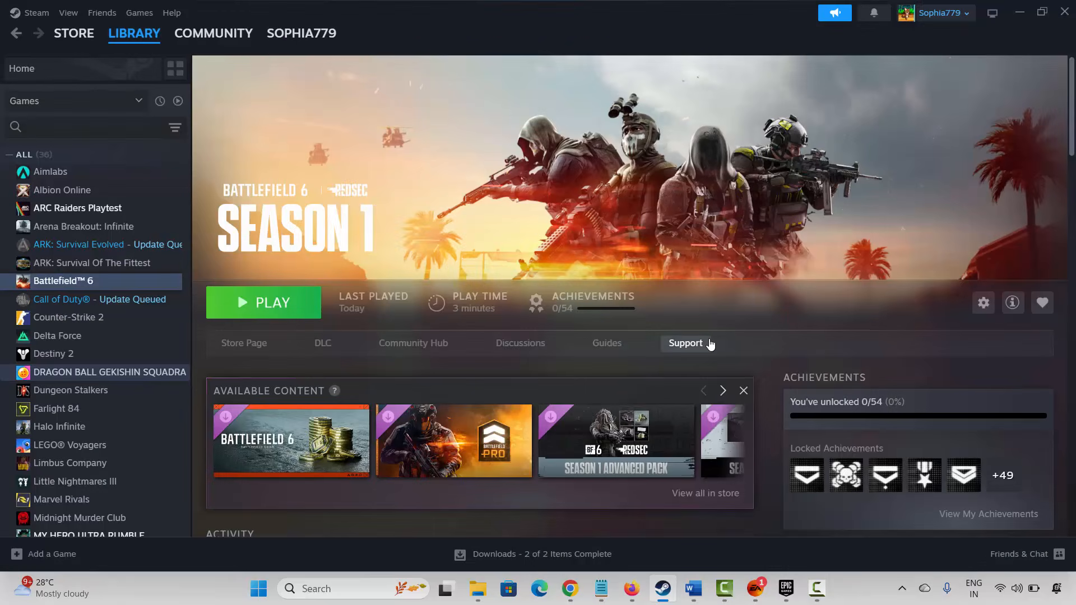